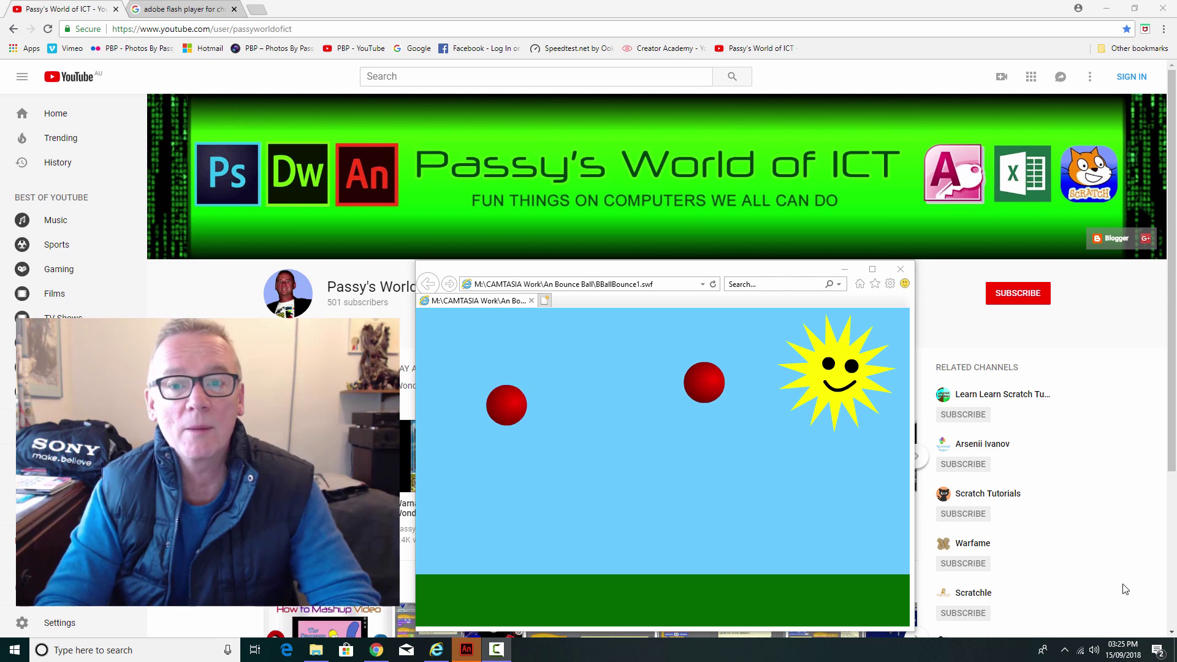
Switch to Adobe Animate CC and create a new ActionScript 3.0 document.
click(469, 651)
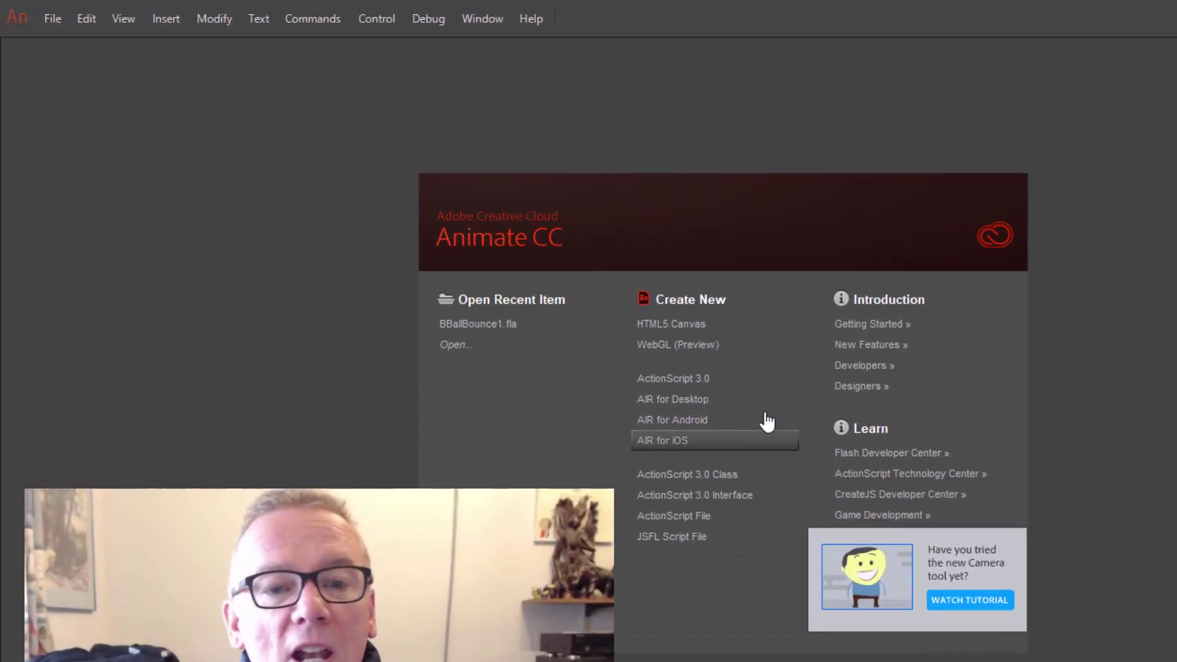
click(667, 380)
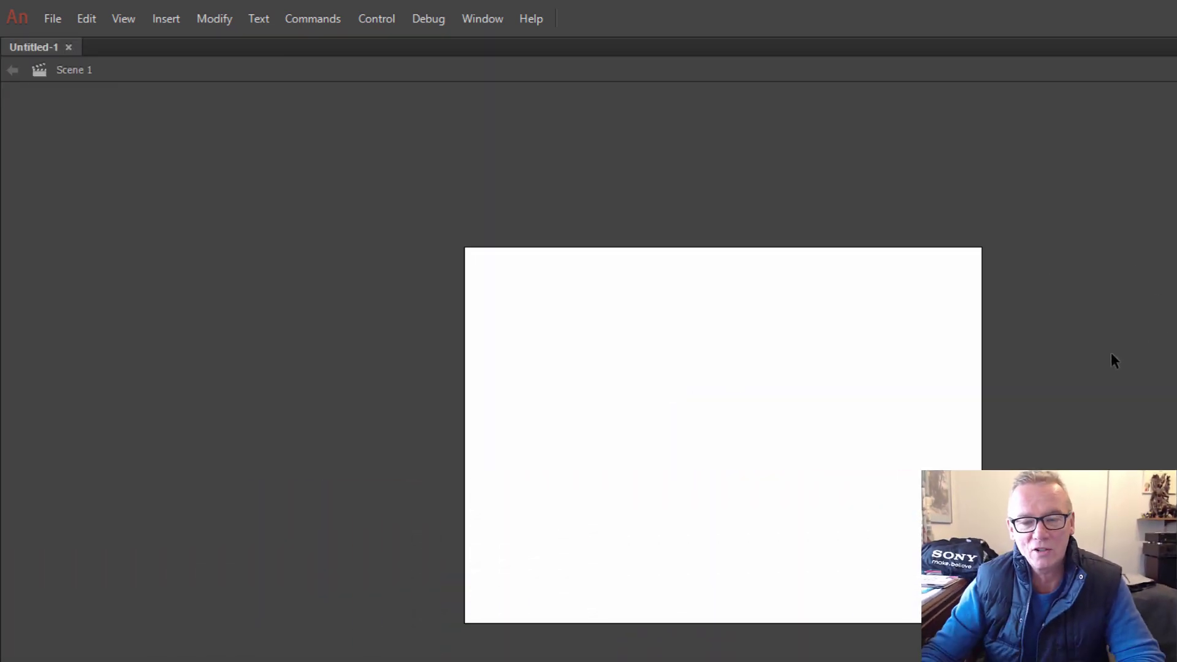
click(55, 19)
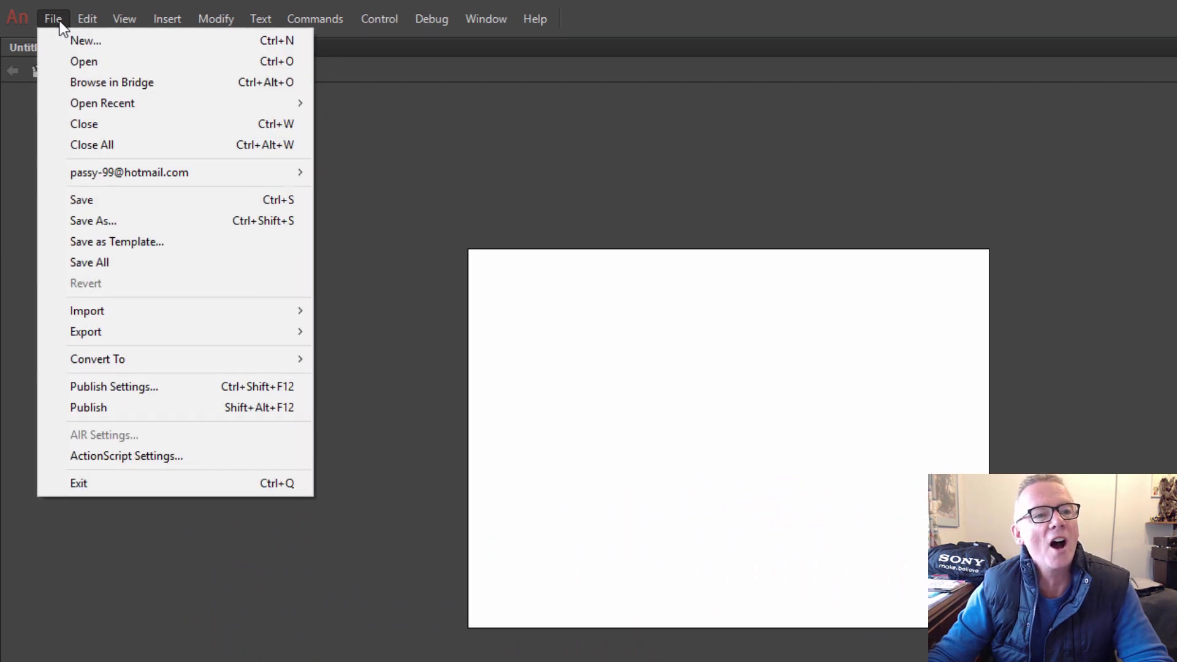
click(85, 44)
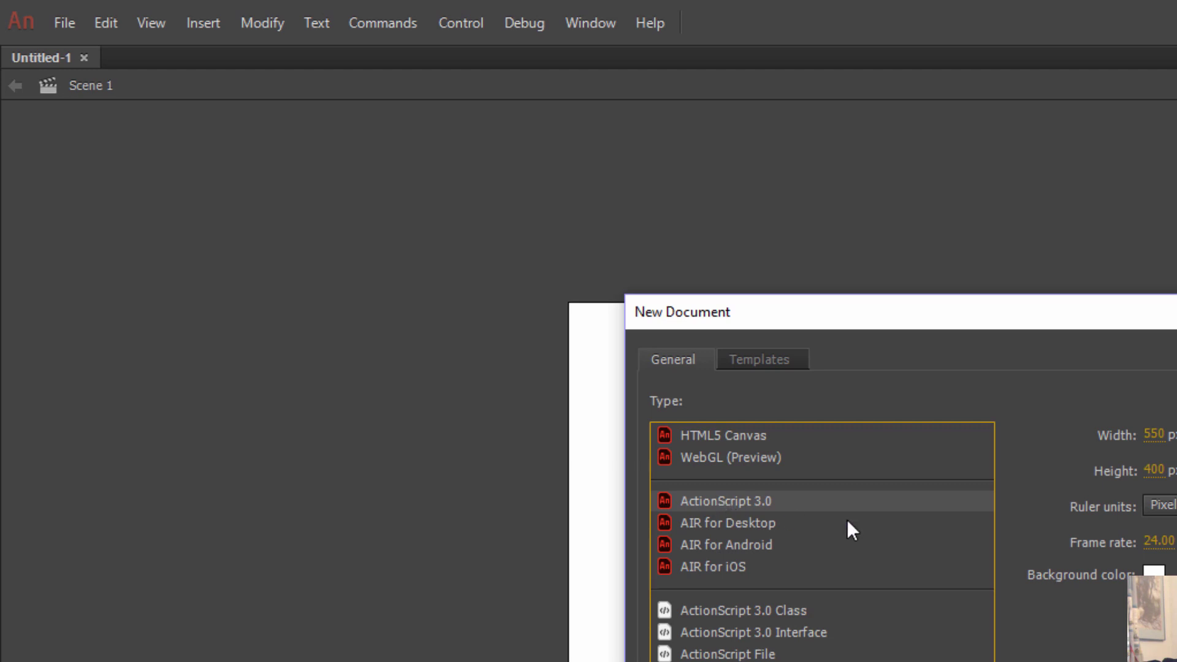
key(Escape)
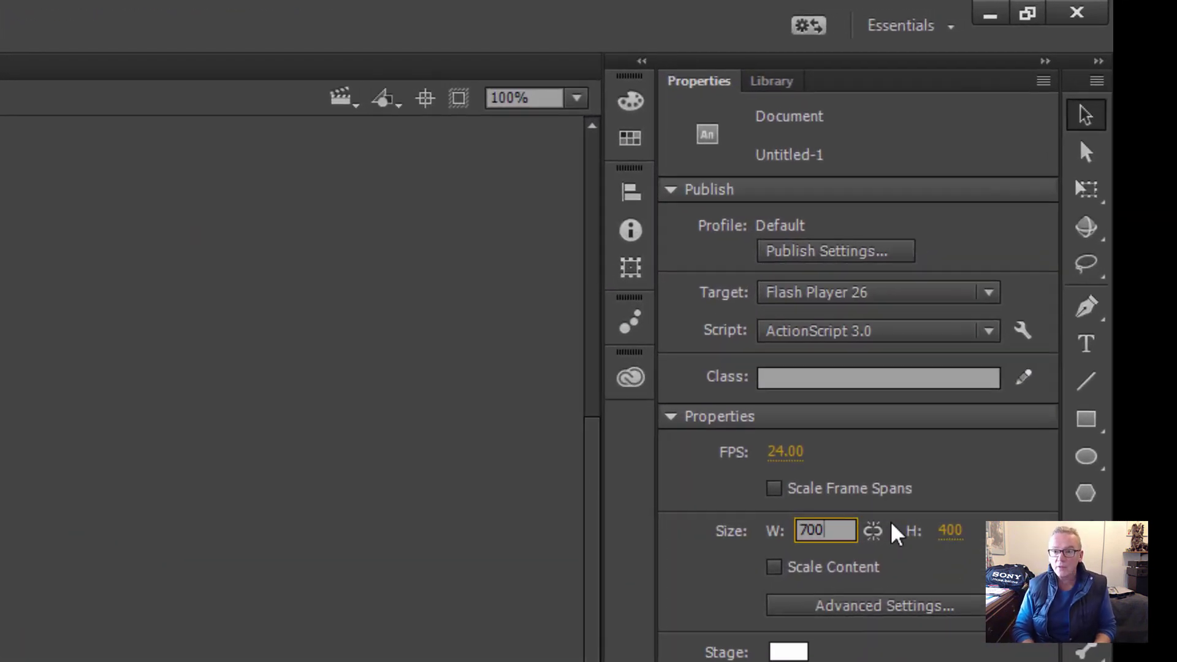
Set the stage size to 700 by 450 px and its background colour to #66CCCC.
click(948, 530)
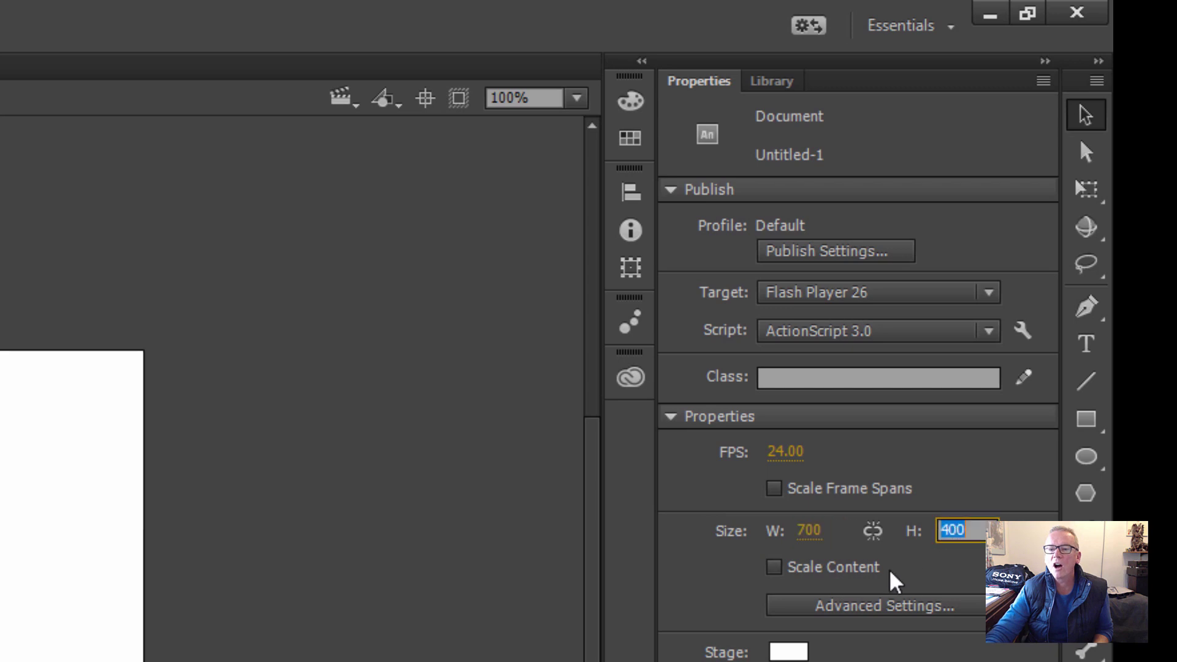
click(972, 528)
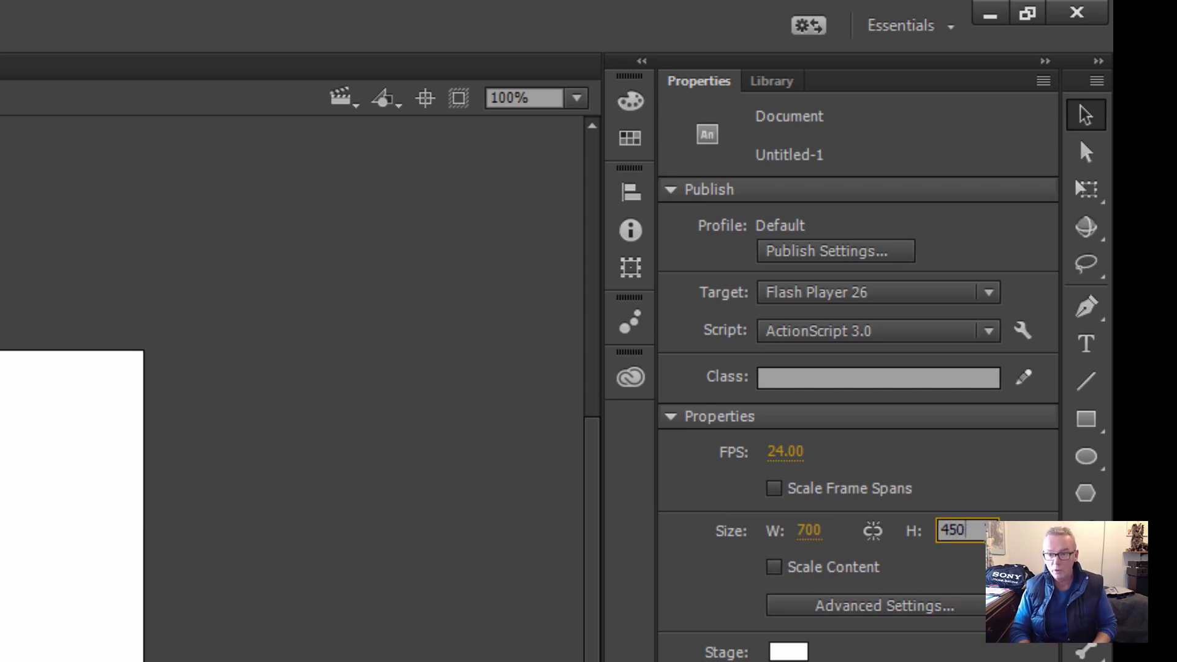
key(Return)
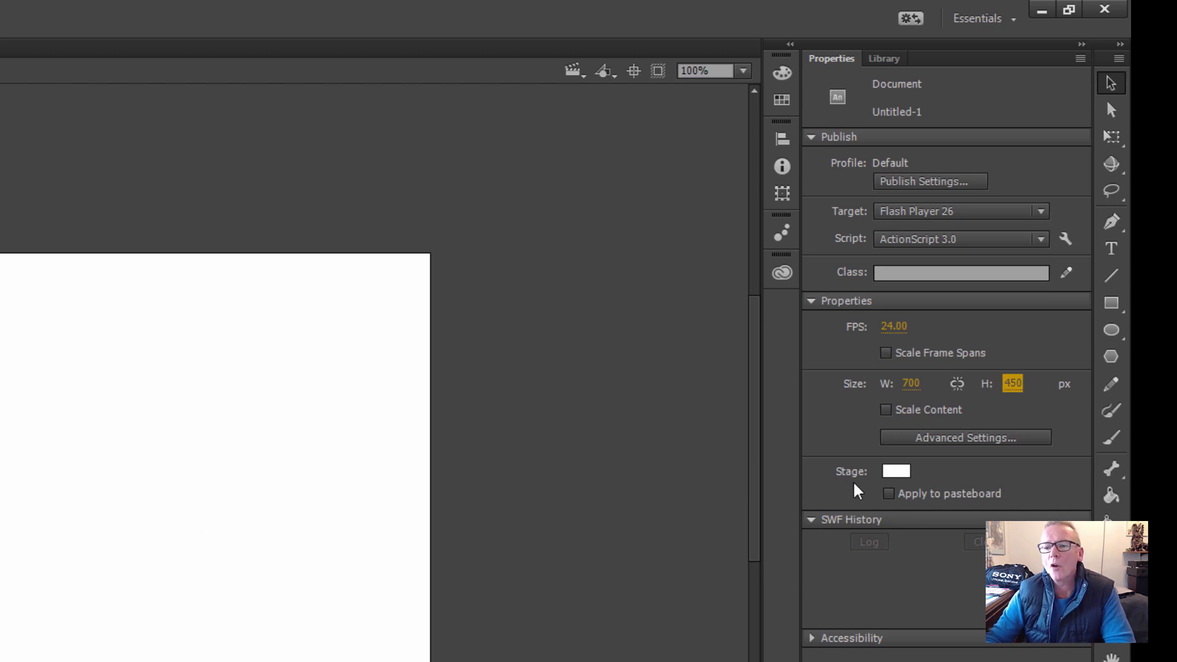
click(899, 473)
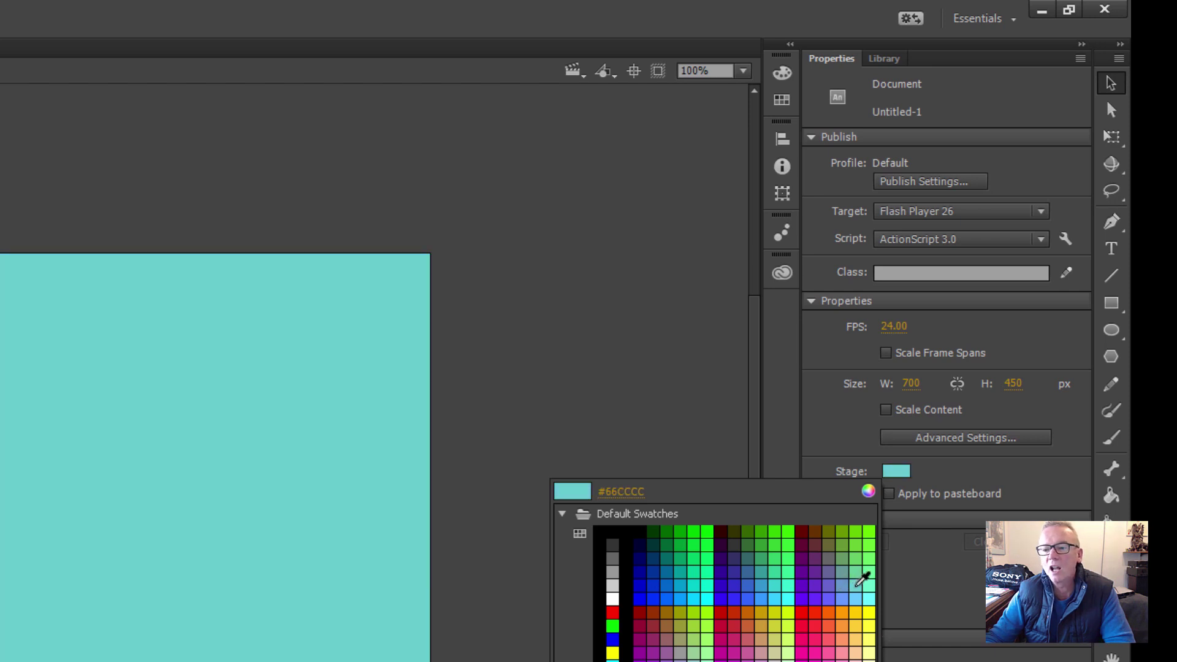
click(857, 584)
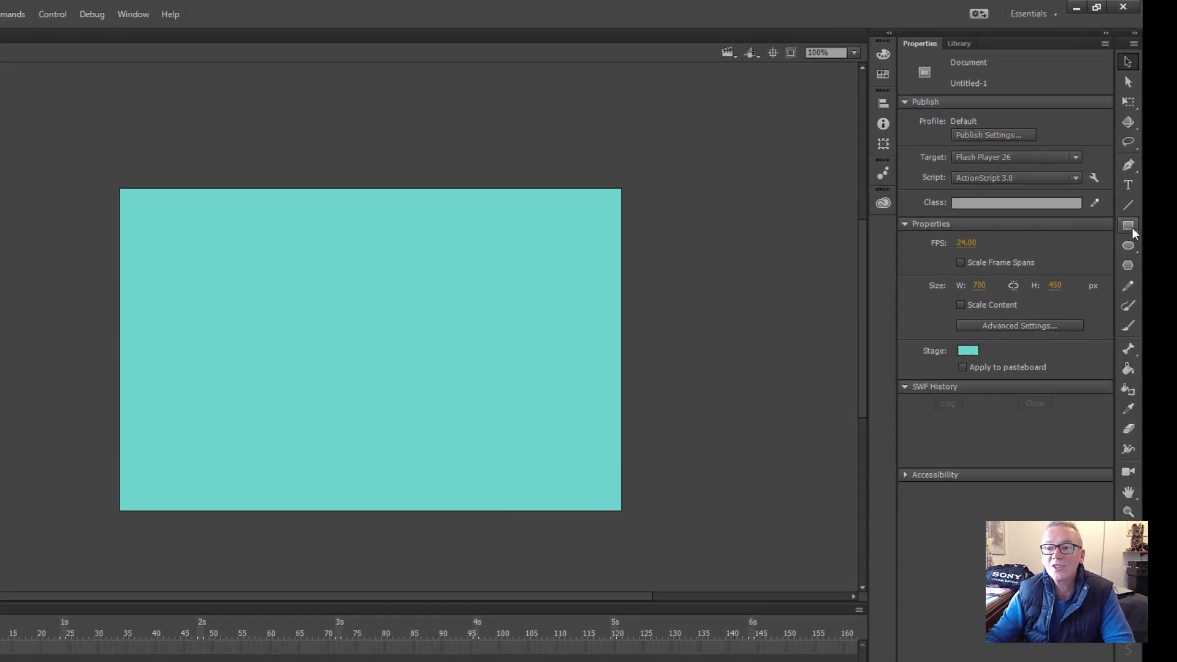
Draw a dark green rectangle without a stroke across the full width of the stage's lower edge as grass.
click(1137, 183)
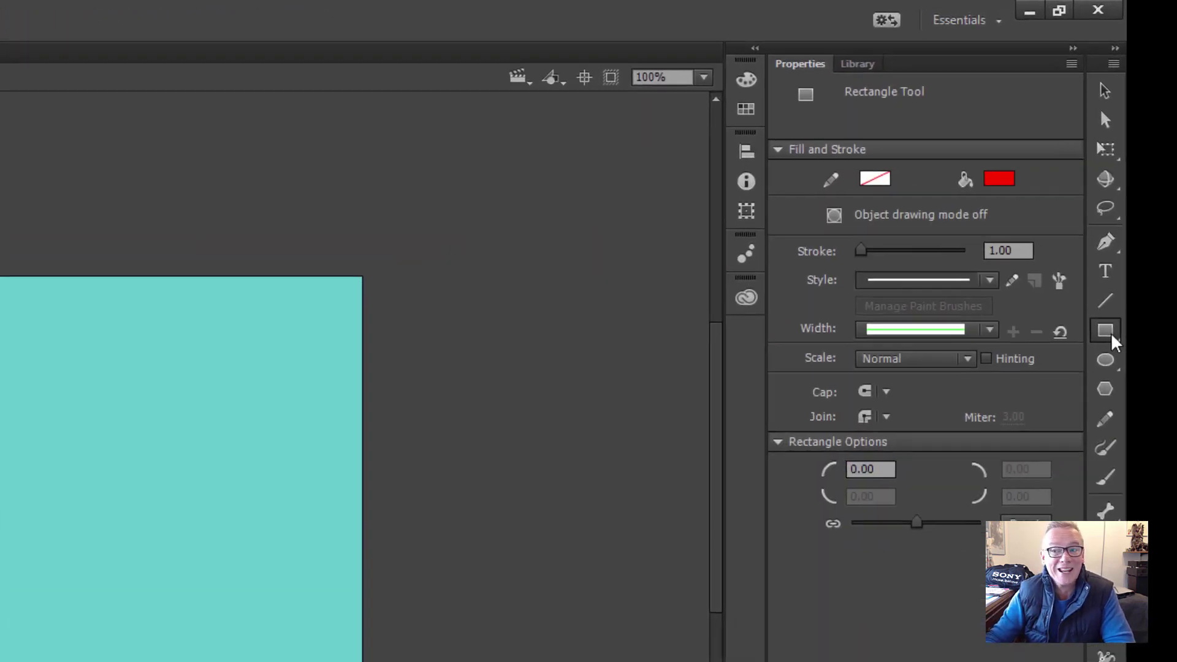
click(818, 213)
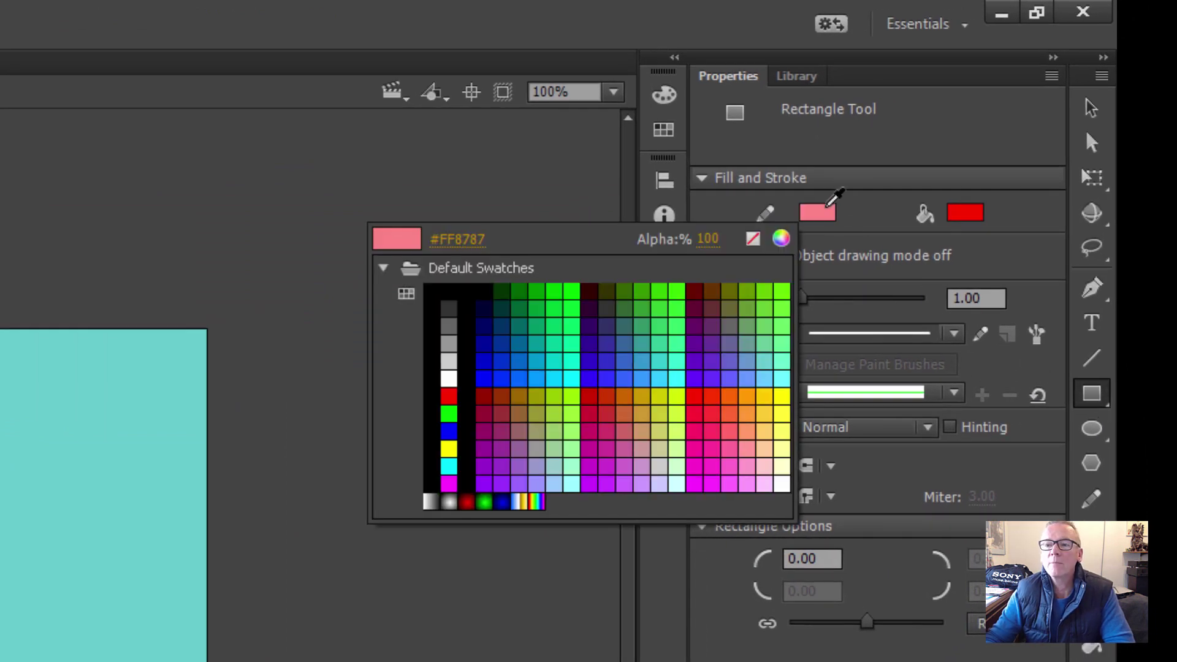
click(754, 240)
click(967, 212)
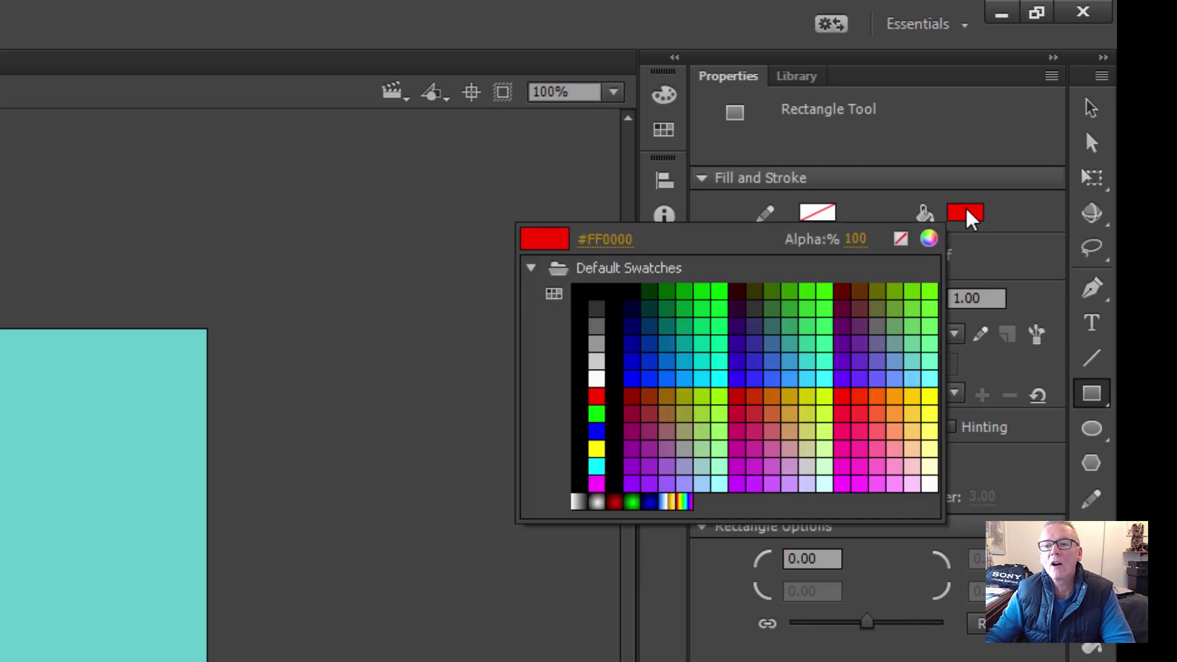
click(678, 290)
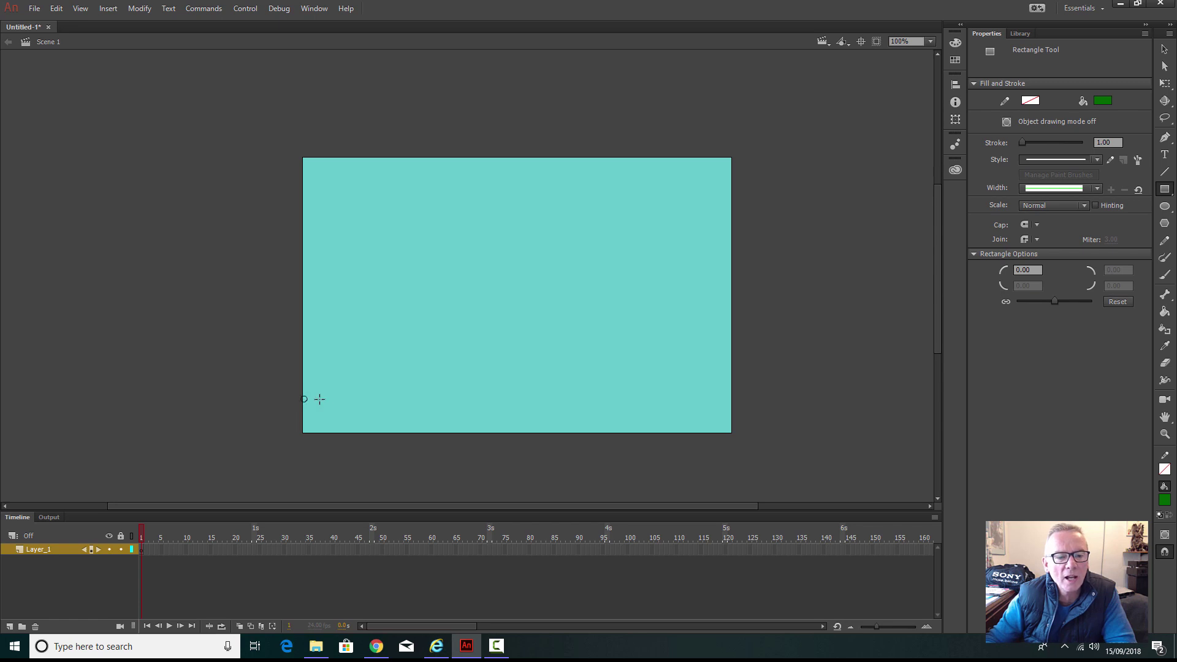
drag(320, 399, 731, 433)
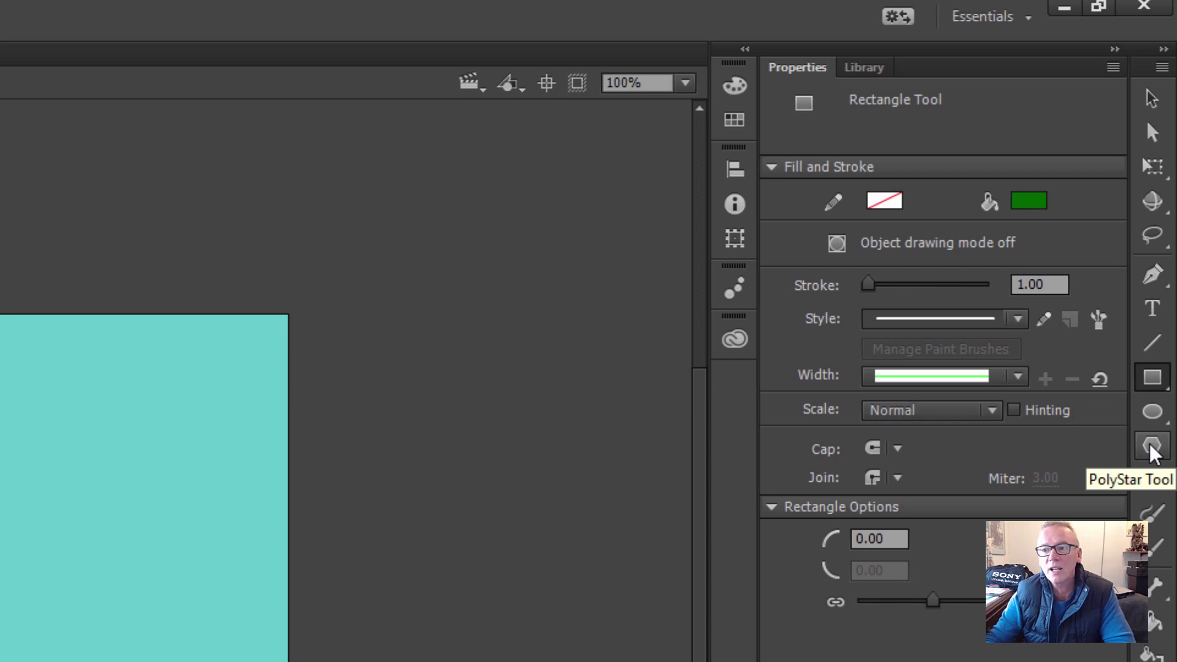
Configure the PolyStar tool to the star style with 15 sides.
click(1150, 448)
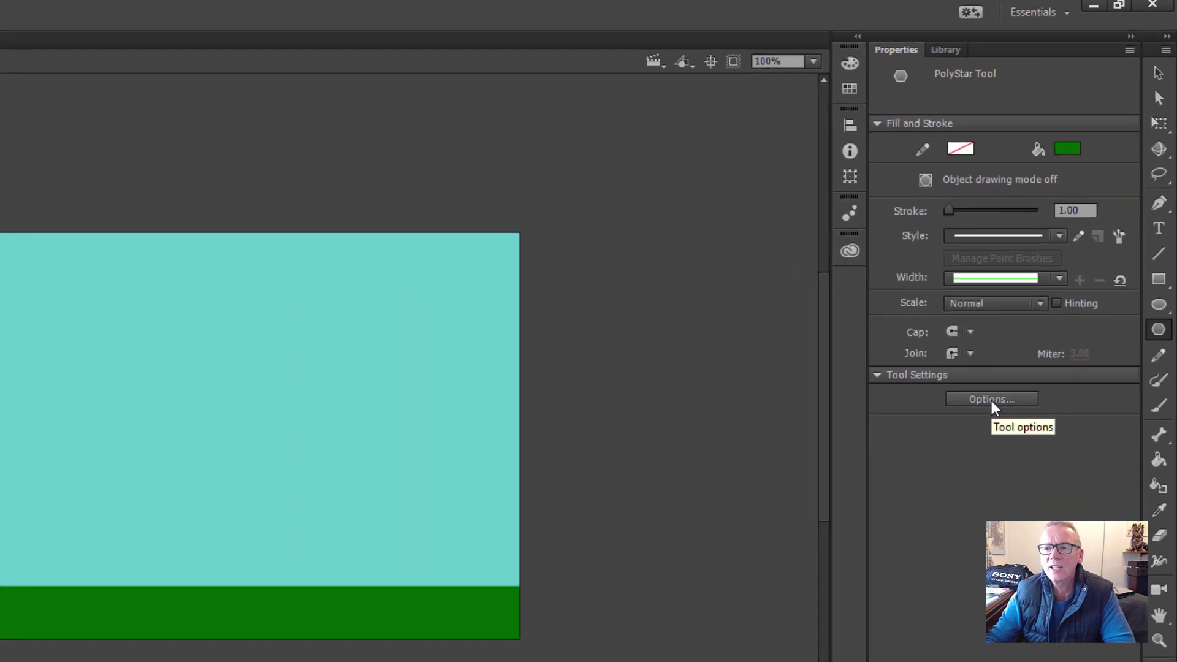
click(990, 399)
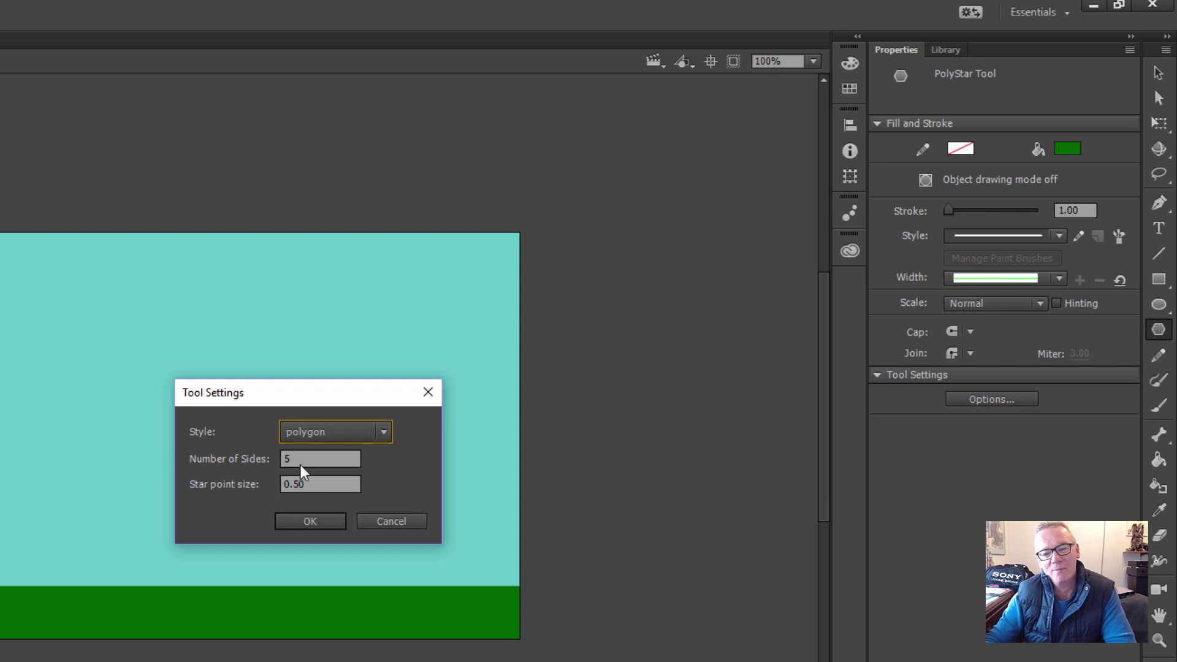
click(386, 432)
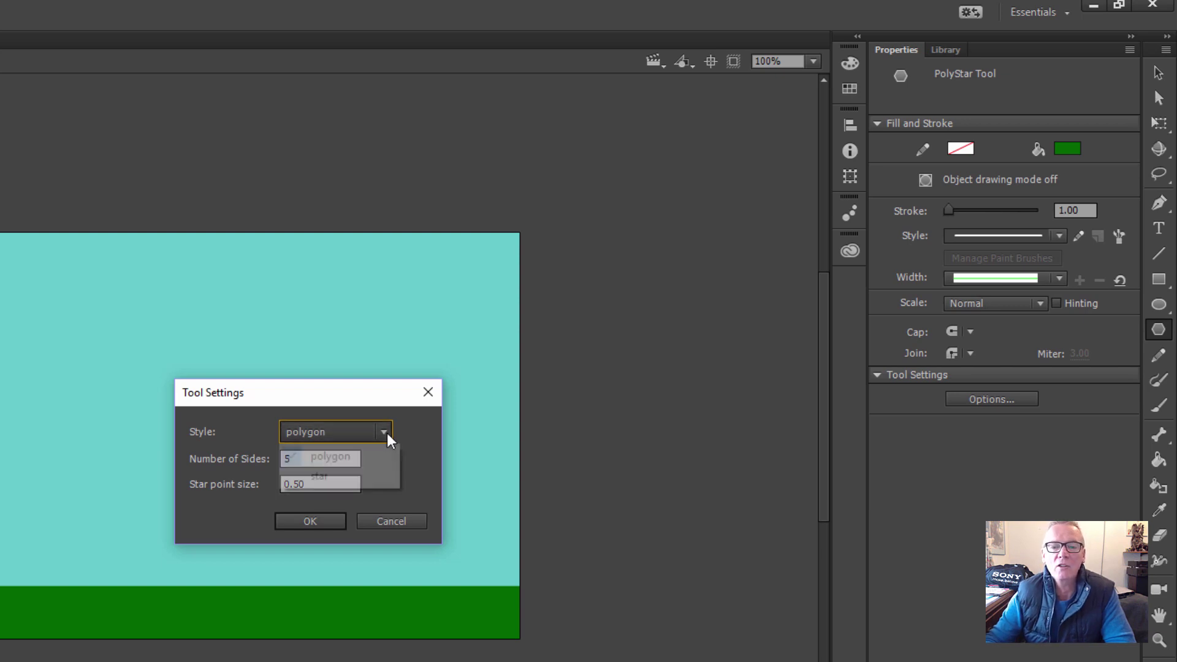
click(322, 477)
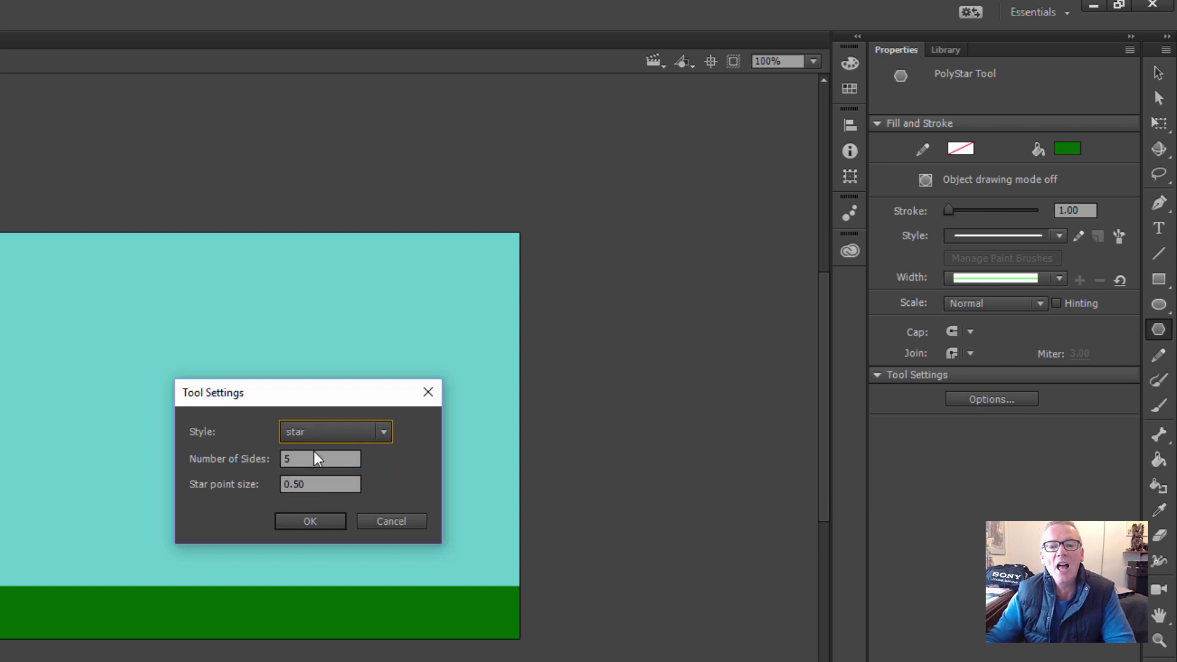
click(299, 461)
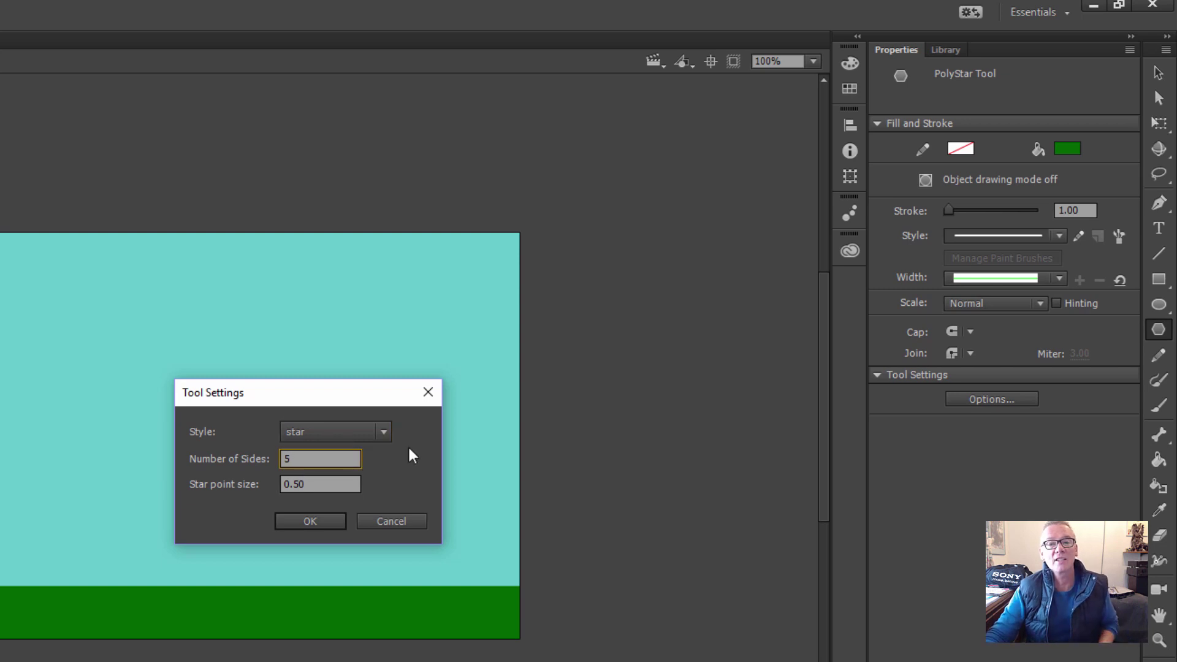
key(BackSpace)
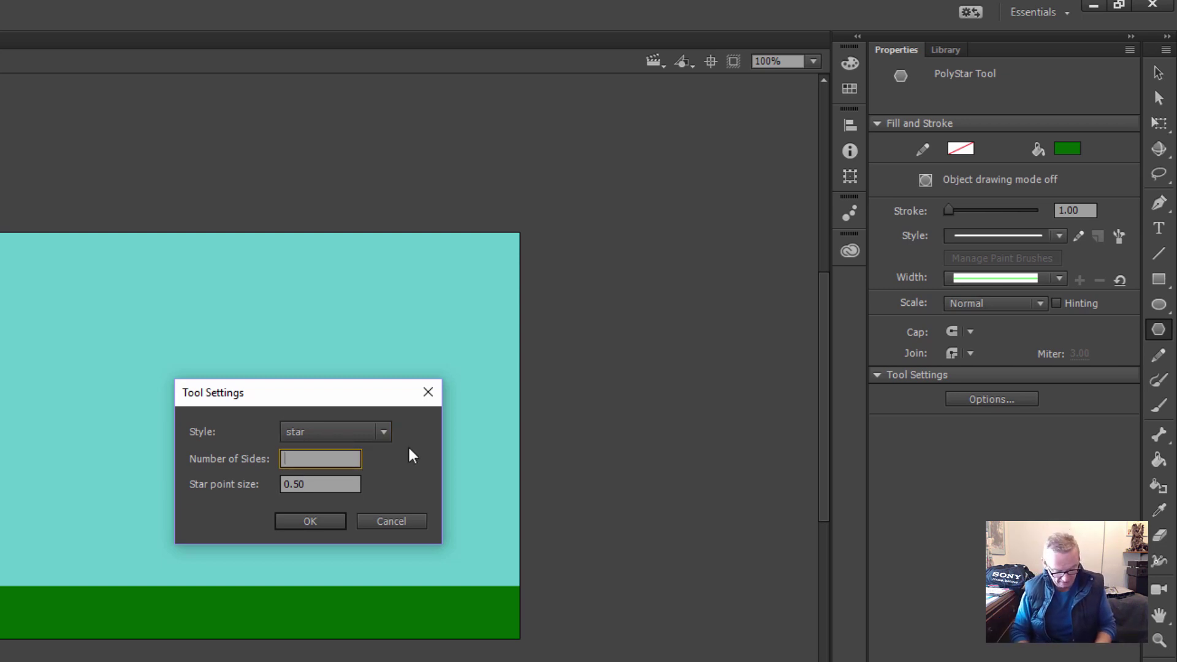
text(15)
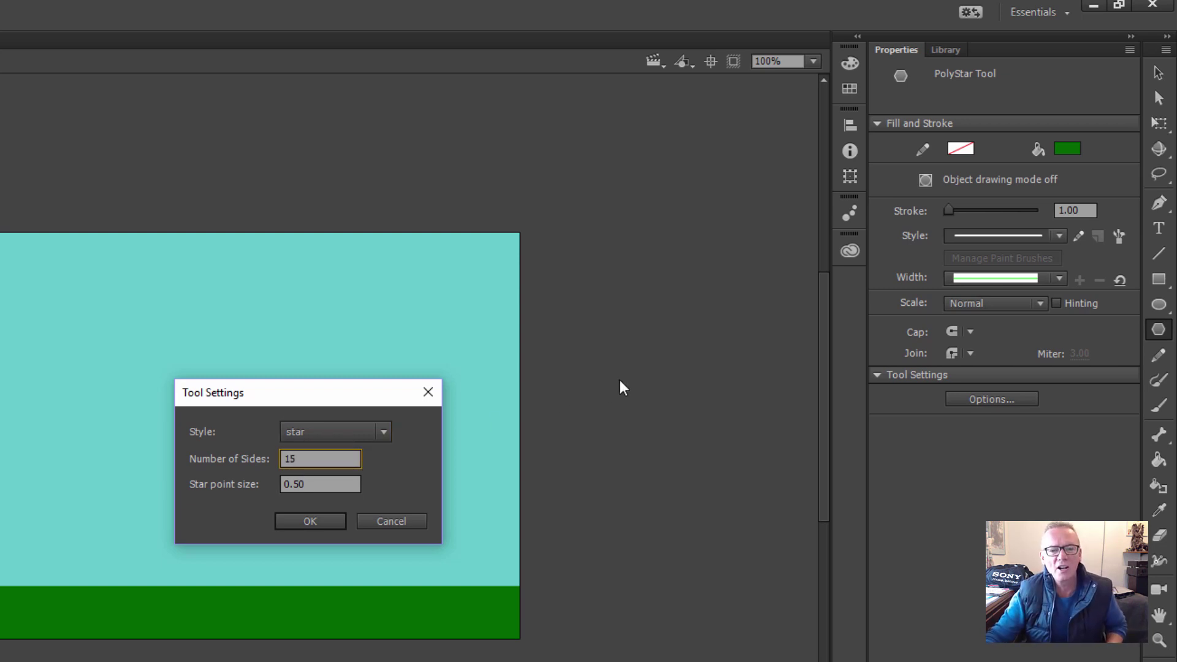
click(319, 524)
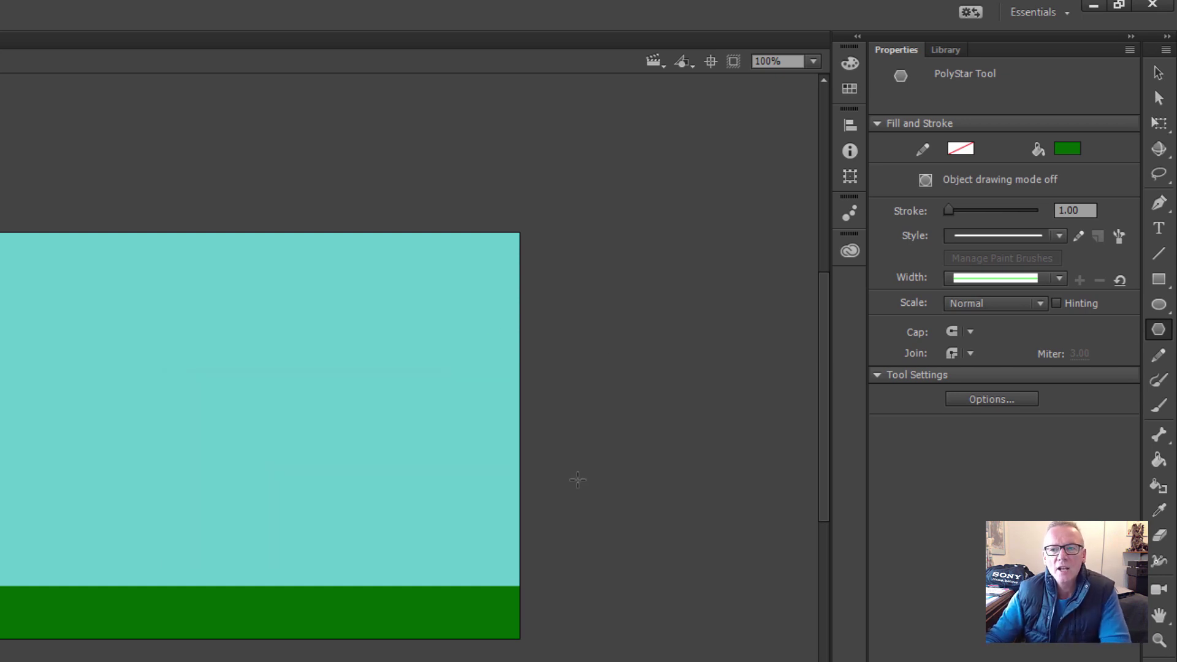
Draw a sun-shaped star with a yellow #FFFF00 fill near the stage's upper right corner.
click(1065, 150)
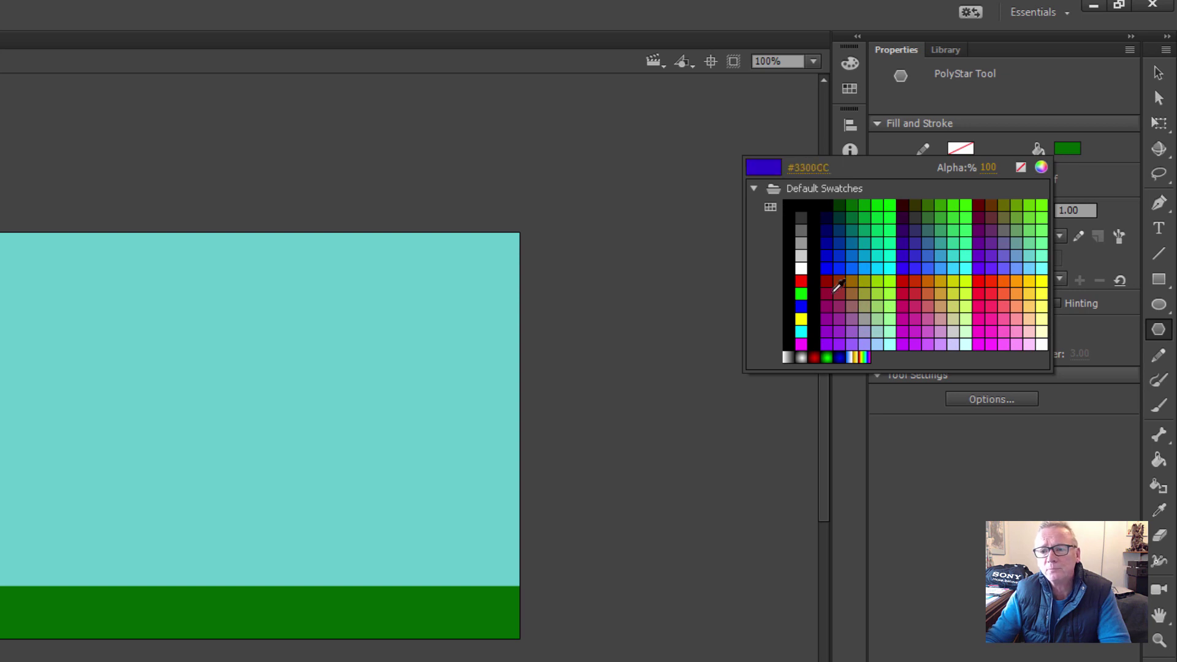
click(800, 318)
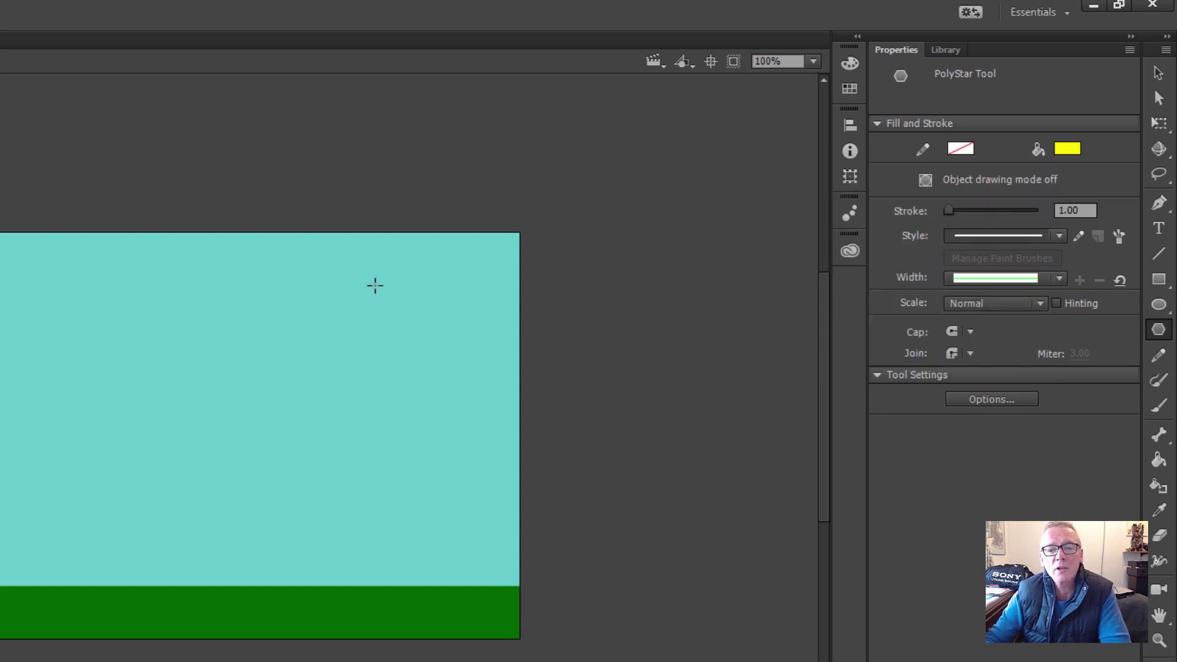
drag(380, 295, 428, 339)
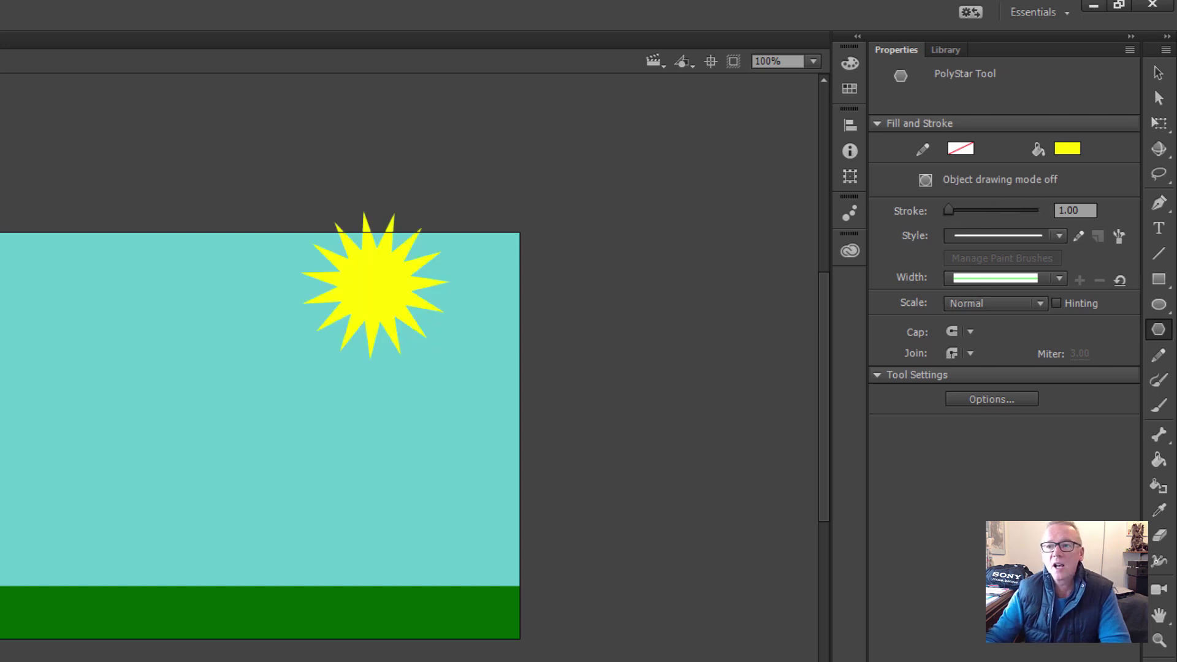
Move the yellow sun so it sits fully inside the stage's upper right corner, and deselect it.
click(1158, 74)
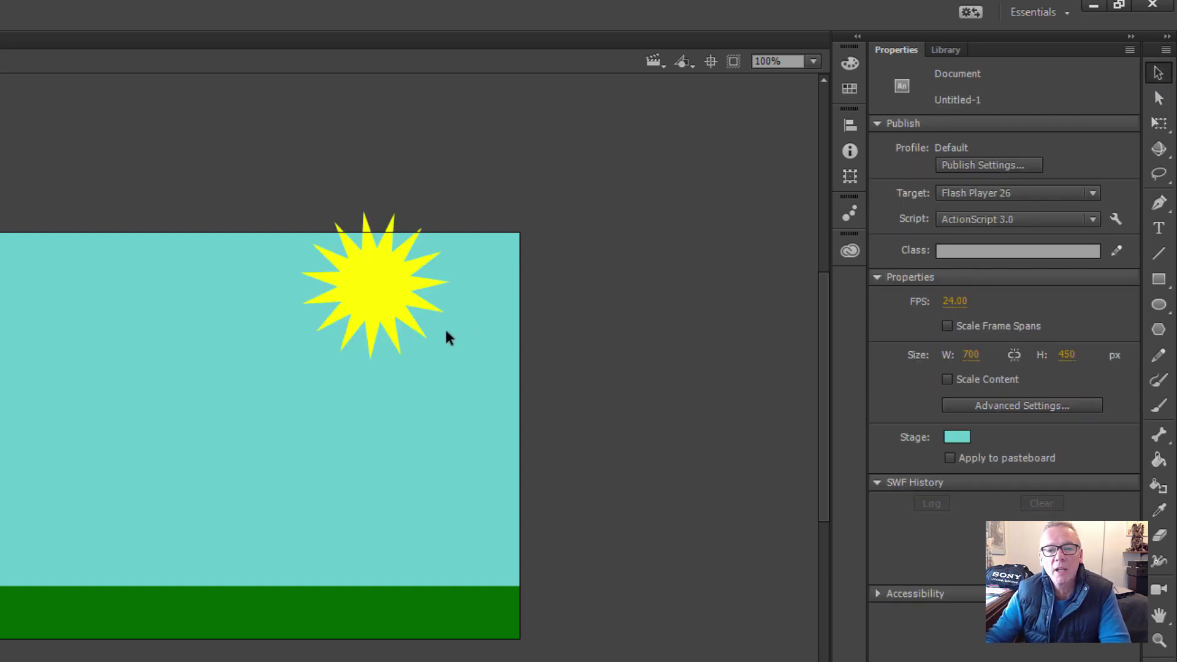
click(381, 302)
drag(389, 306, 441, 314)
click(502, 382)
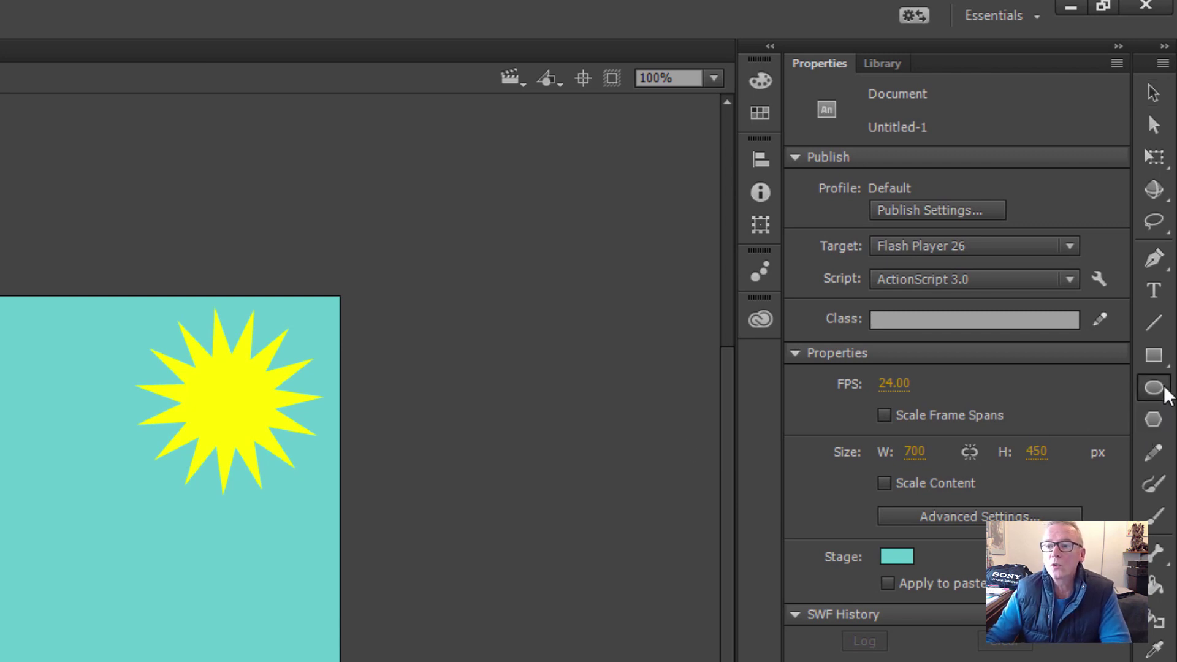
Draw two small black filled circles on the sun as eyes with the Oval tool.
drag(1164, 394, 1096, 384)
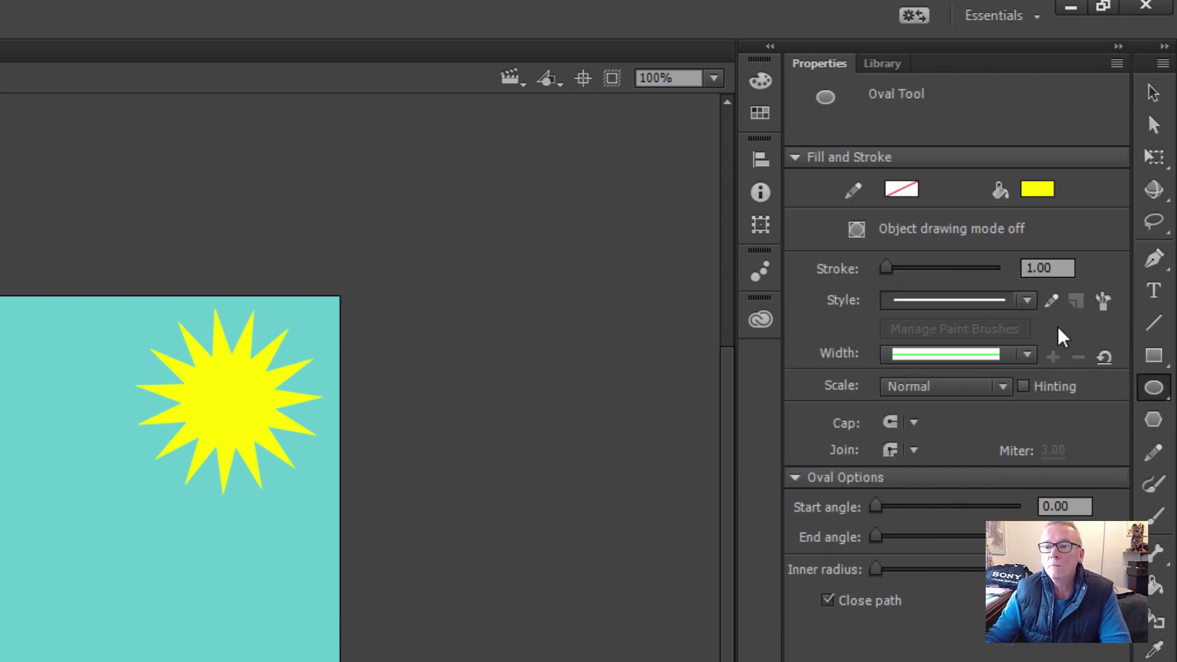
click(1034, 191)
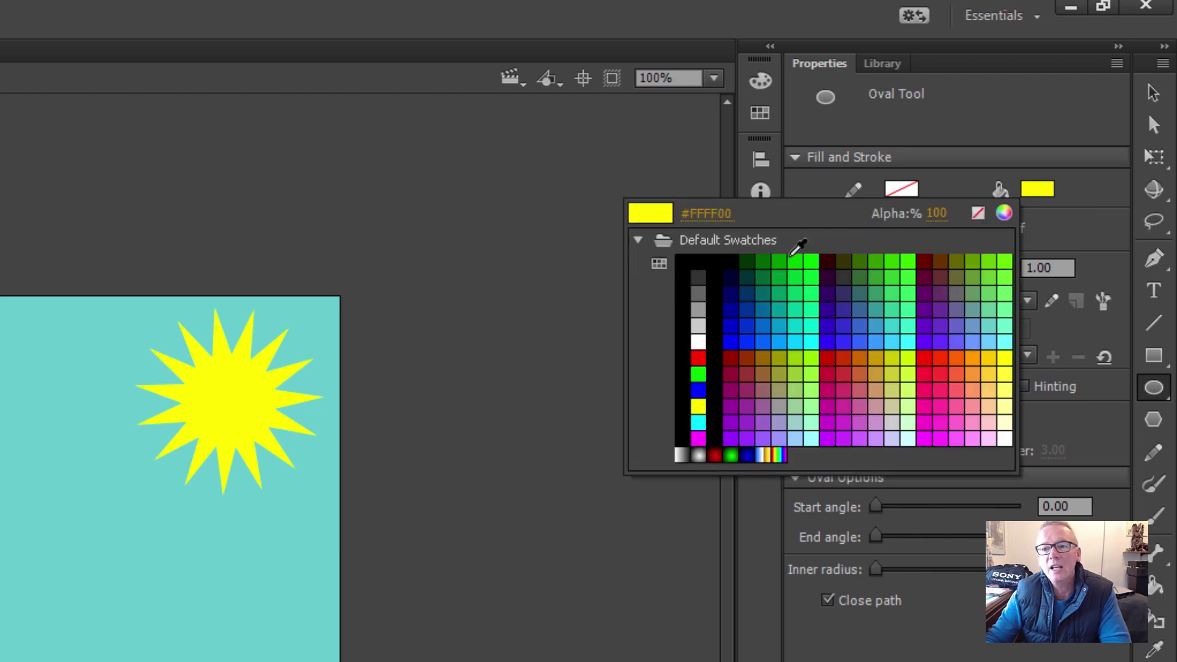
click(708, 258)
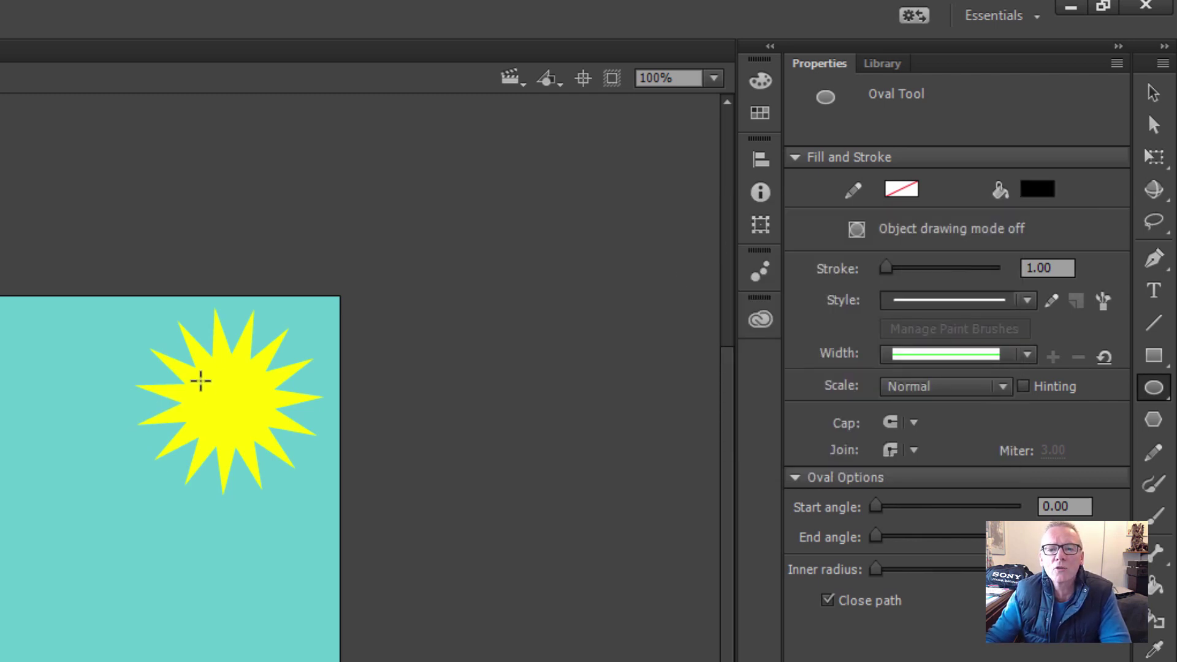
drag(197, 368, 263, 401)
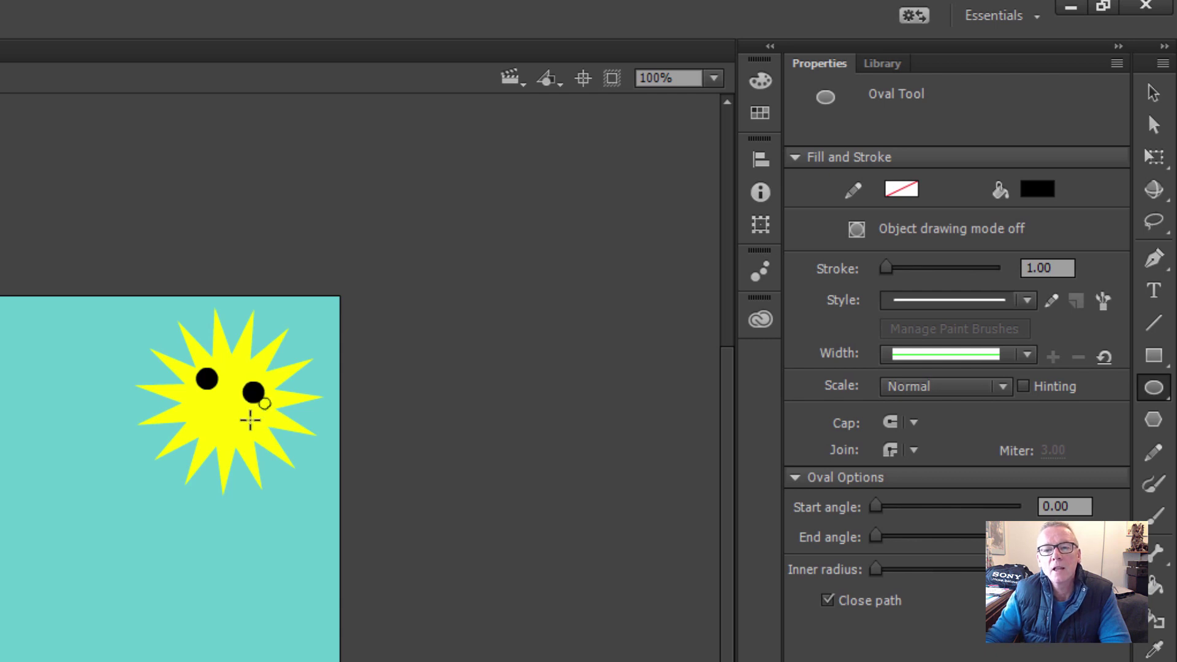
Draw a slightly slanted black line with a stroke of 5 below the sun's eyes as a mouth.
click(1156, 325)
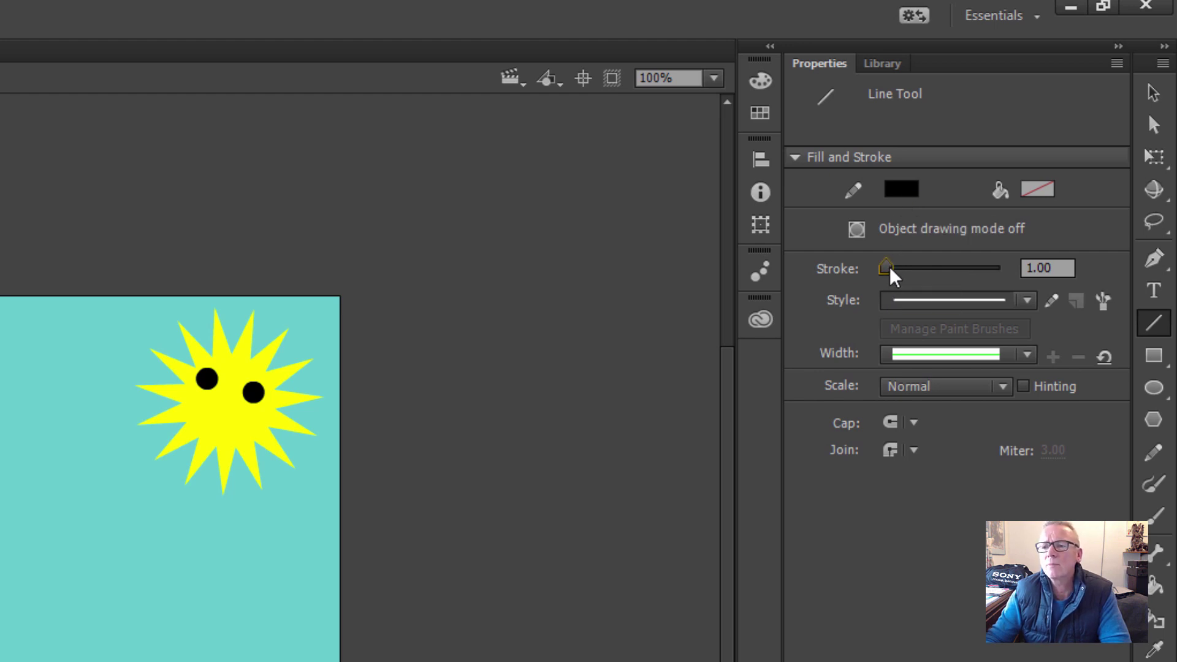
drag(888, 266, 891, 265)
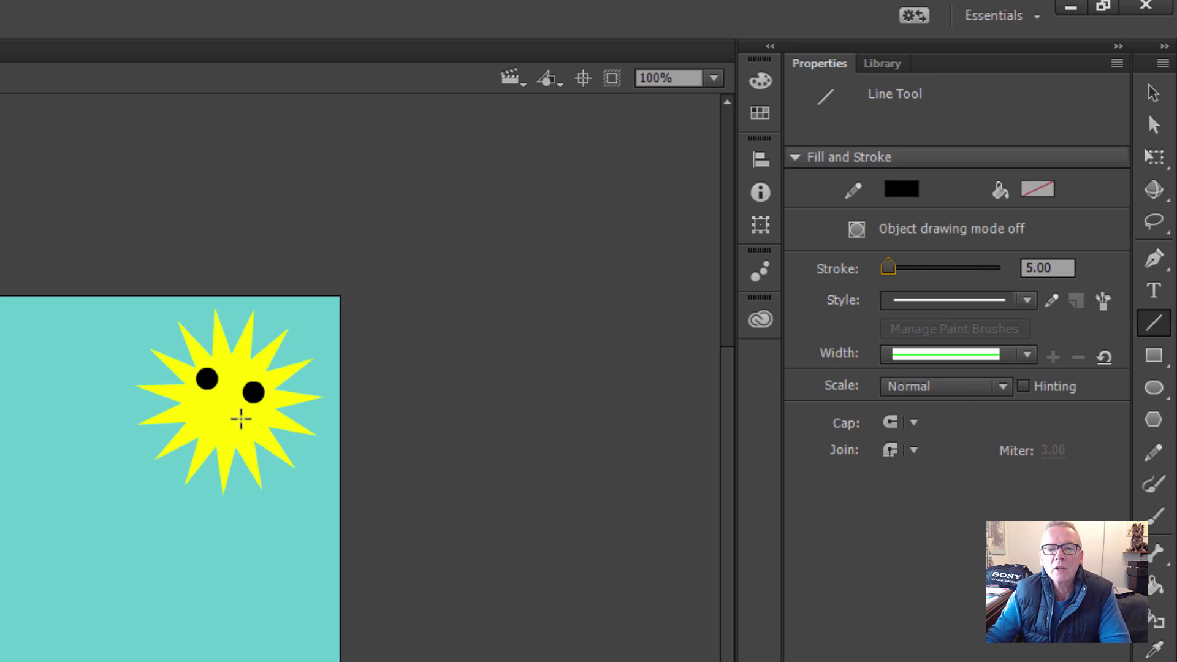
mouse_move(198, 405)
mouse_down()
mouse_move(251, 435)
mouse_move(245, 424)
mouse_up()
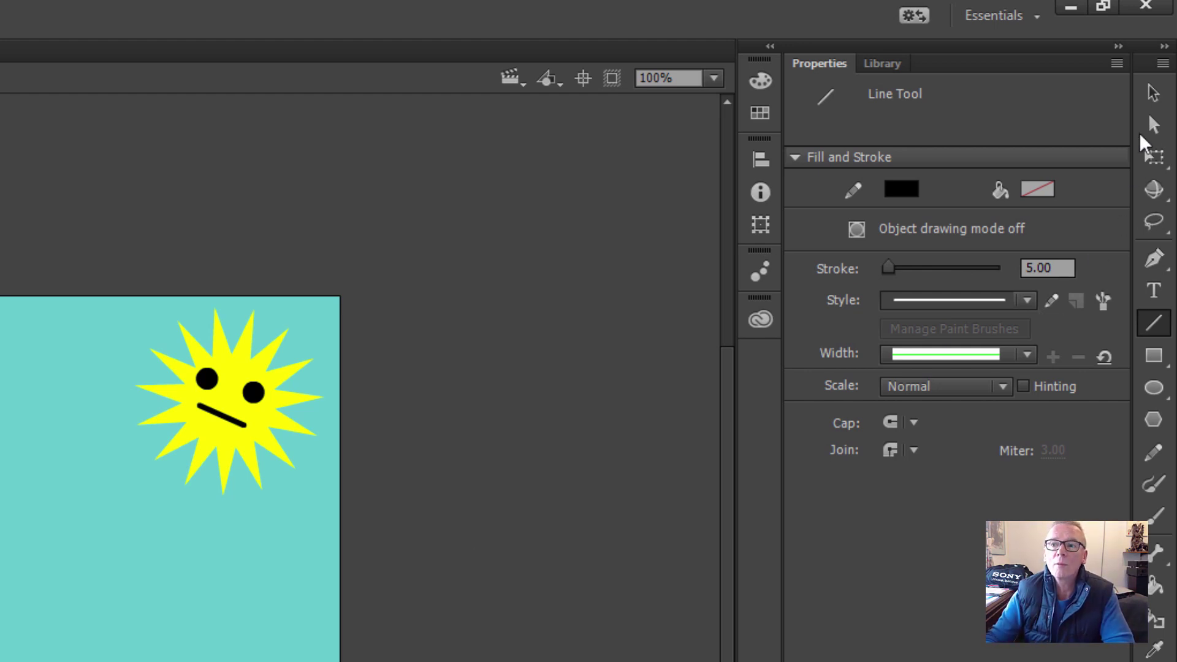
Bend the sun's straight mouth line downward into a smile, move it slightly up towards the eyes, and deselect it.
click(1155, 97)
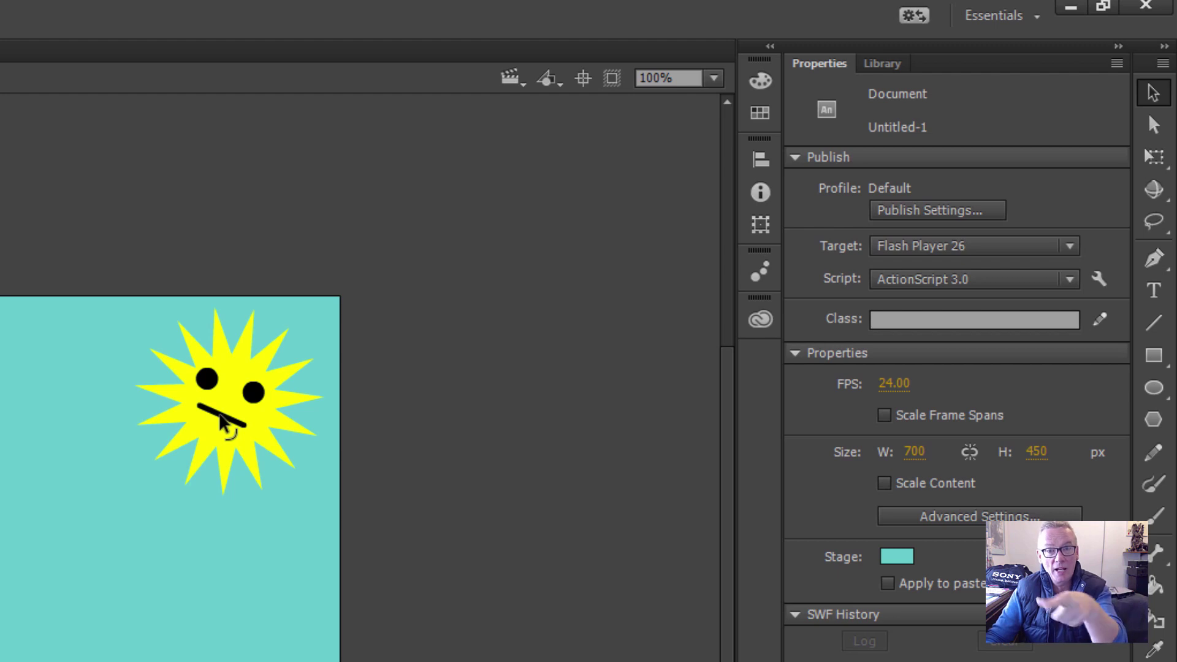
mouse_move(220, 415)
mouse_down()
mouse_move(231, 435)
mouse_move(220, 432)
mouse_up()
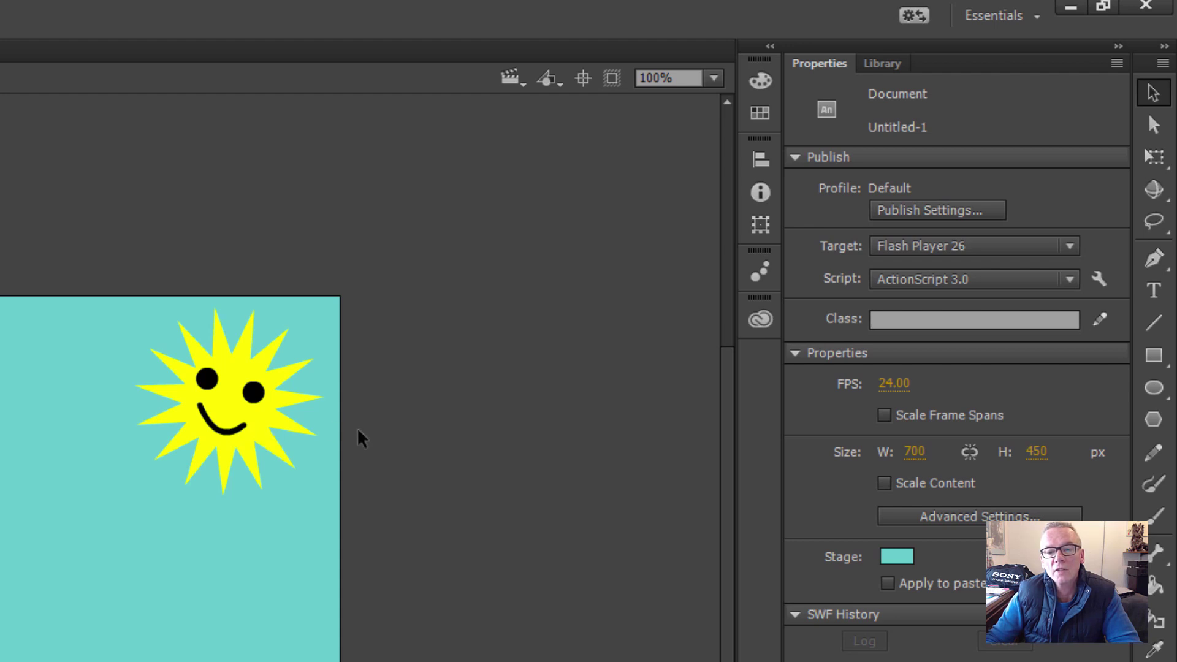
click(234, 435)
drag(233, 431, 238, 422)
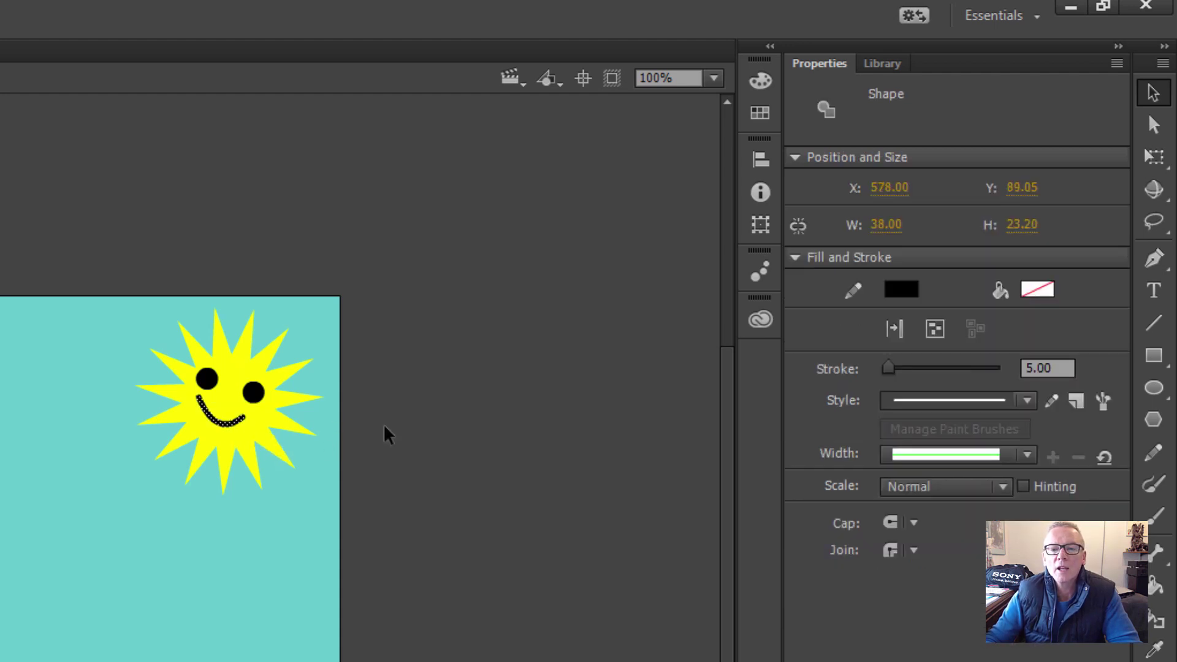
click(411, 424)
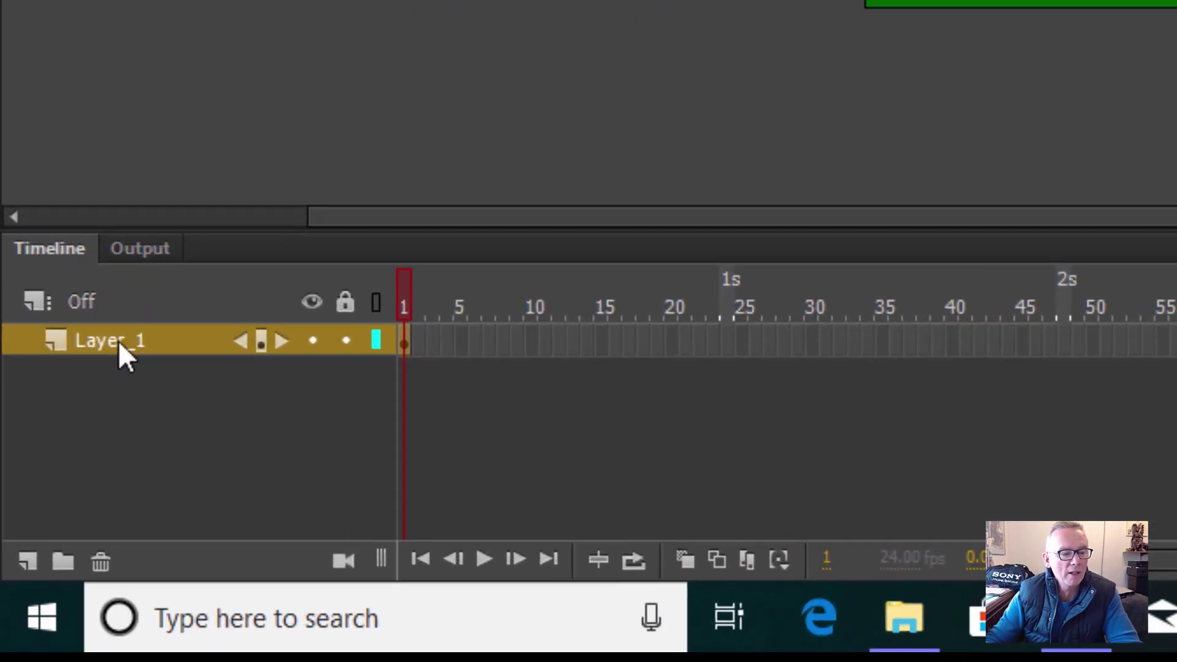
Rename Layer_1 as "Bakground" and lock the layer.
double_click(119, 341)
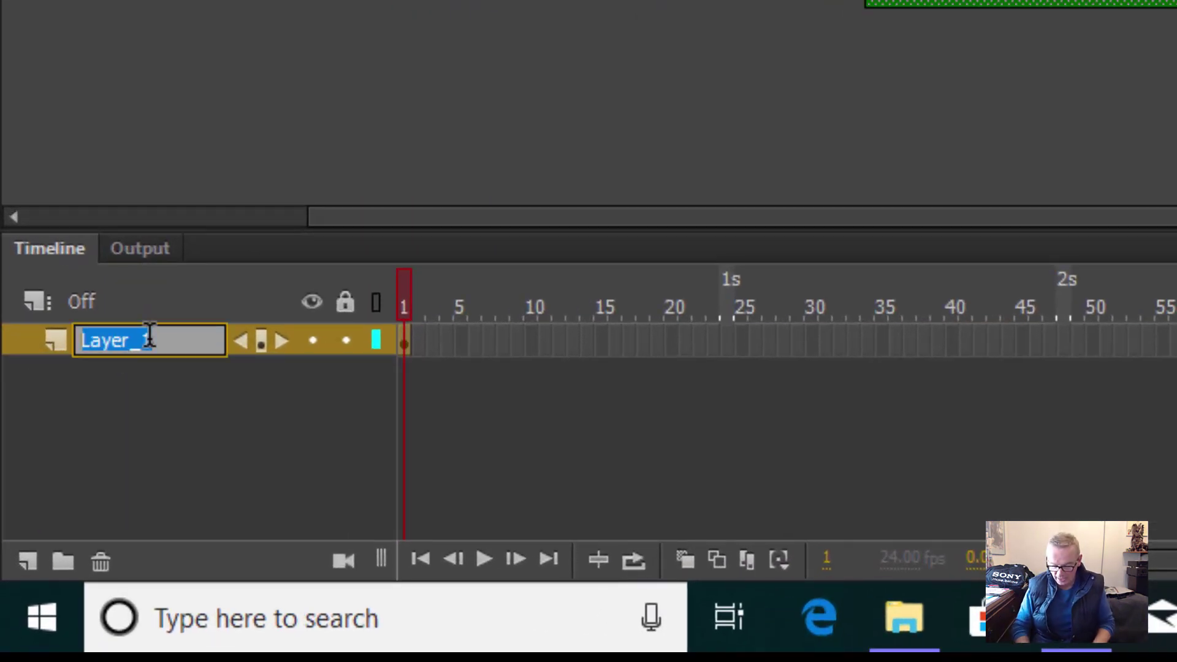
key(BackSpace)
text(Ba)
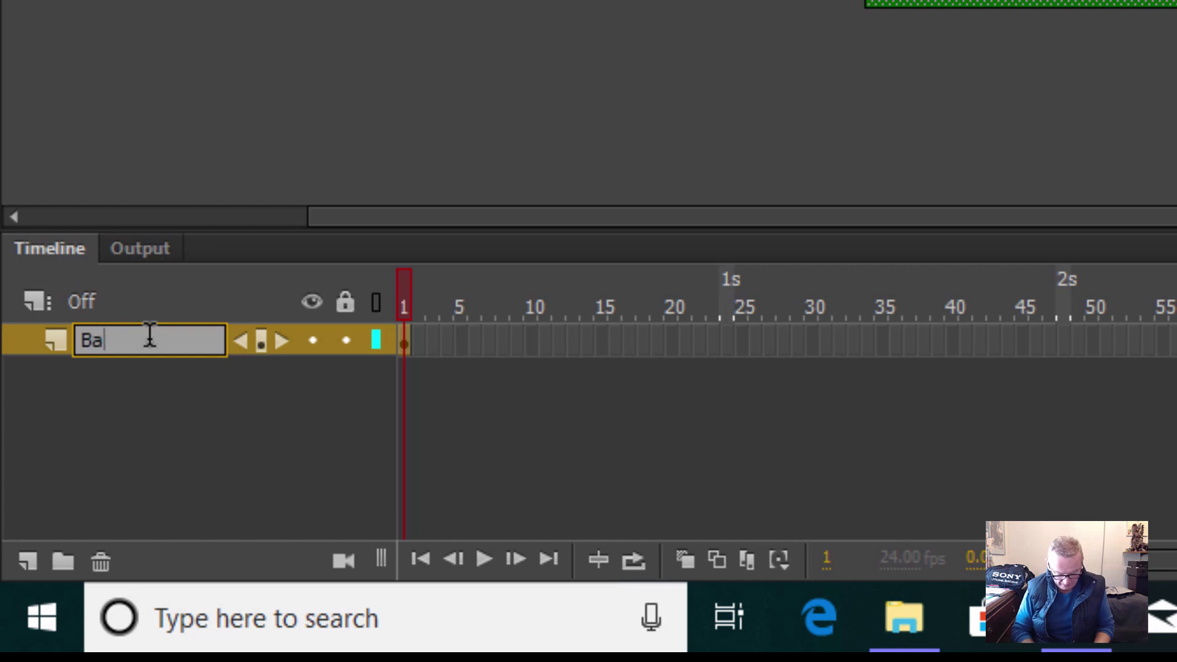
text(kground)
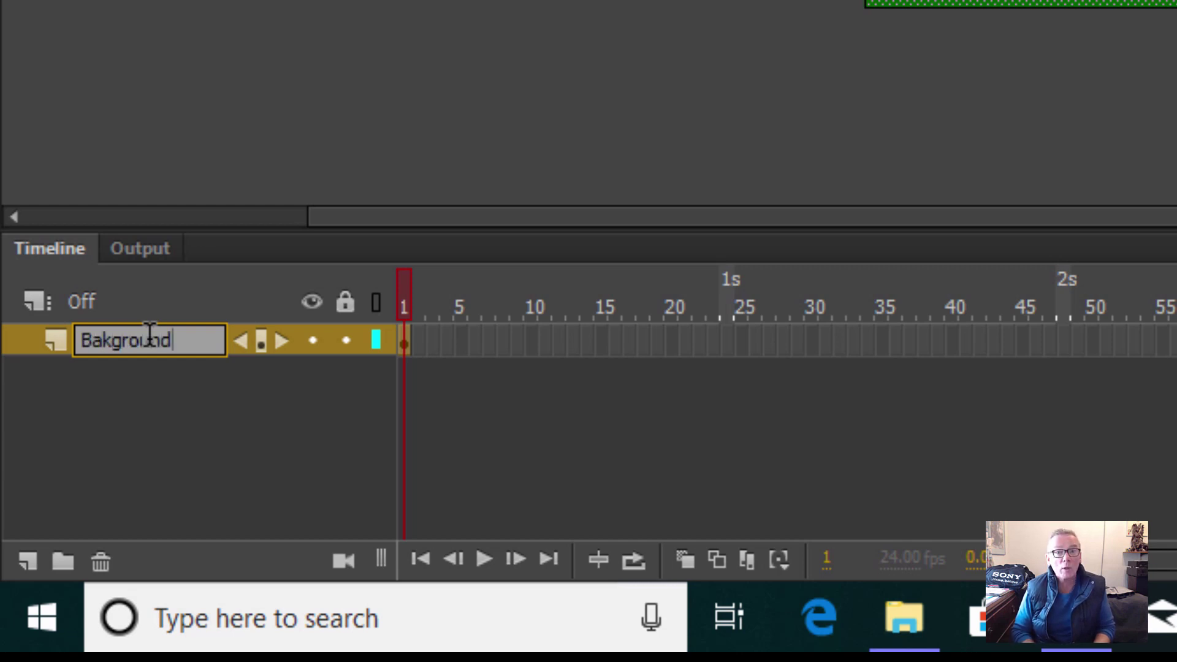
key(Return)
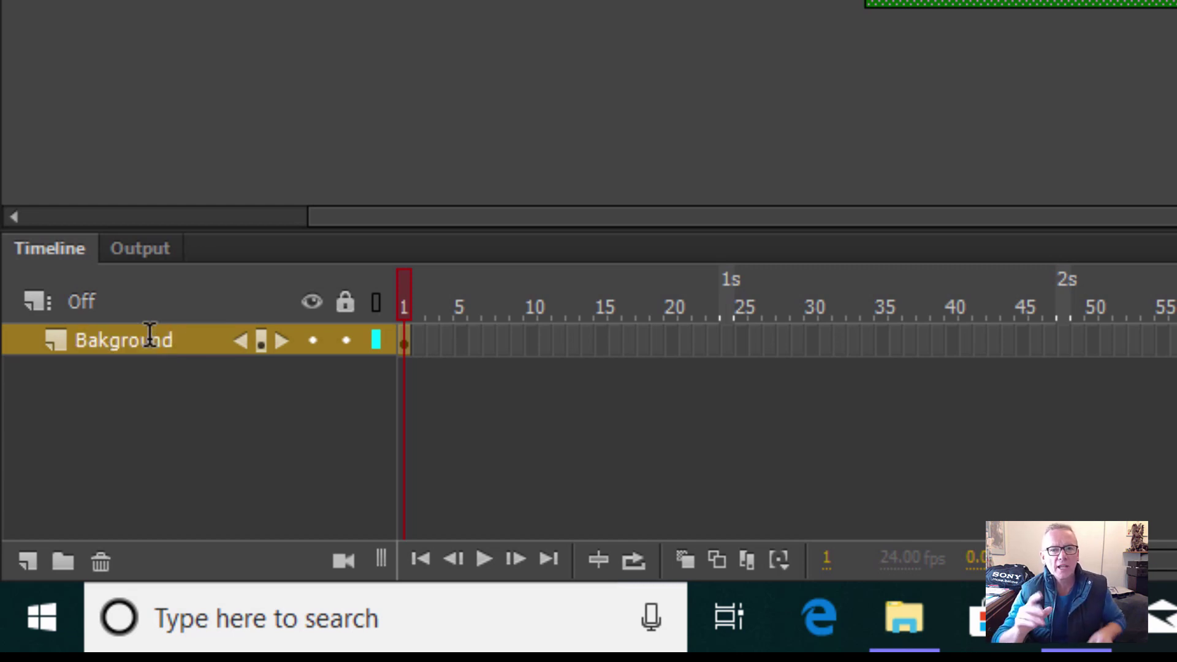
click(346, 340)
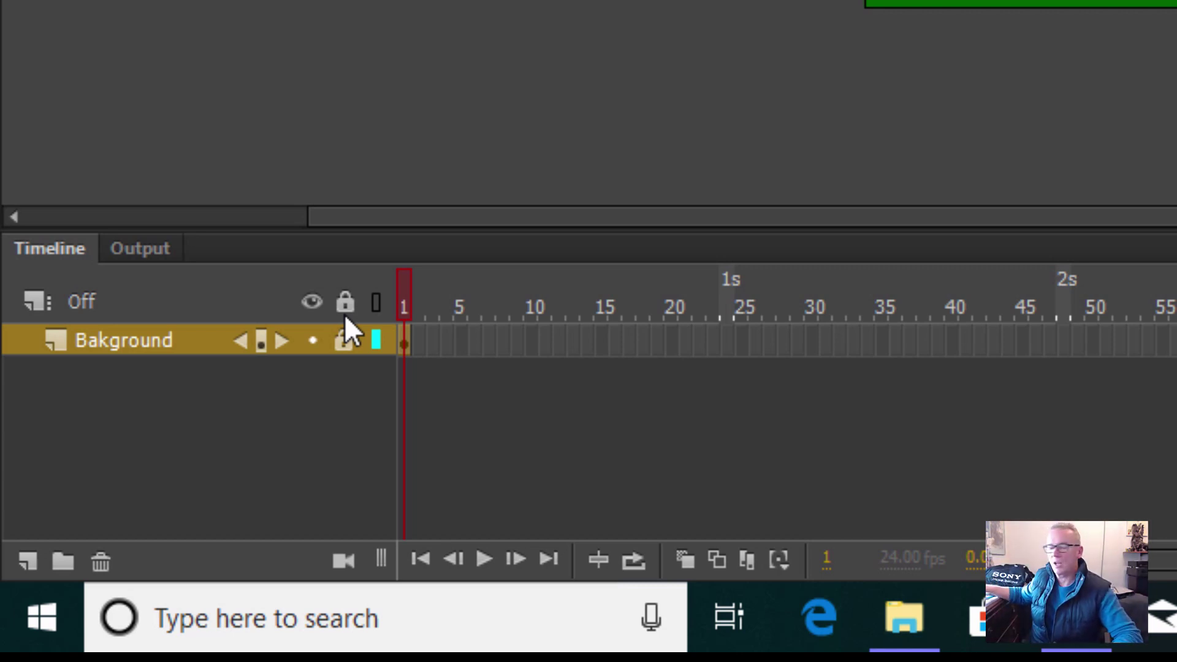
Add a new layer above the background layer and name it "Ball 1".
click(27, 563)
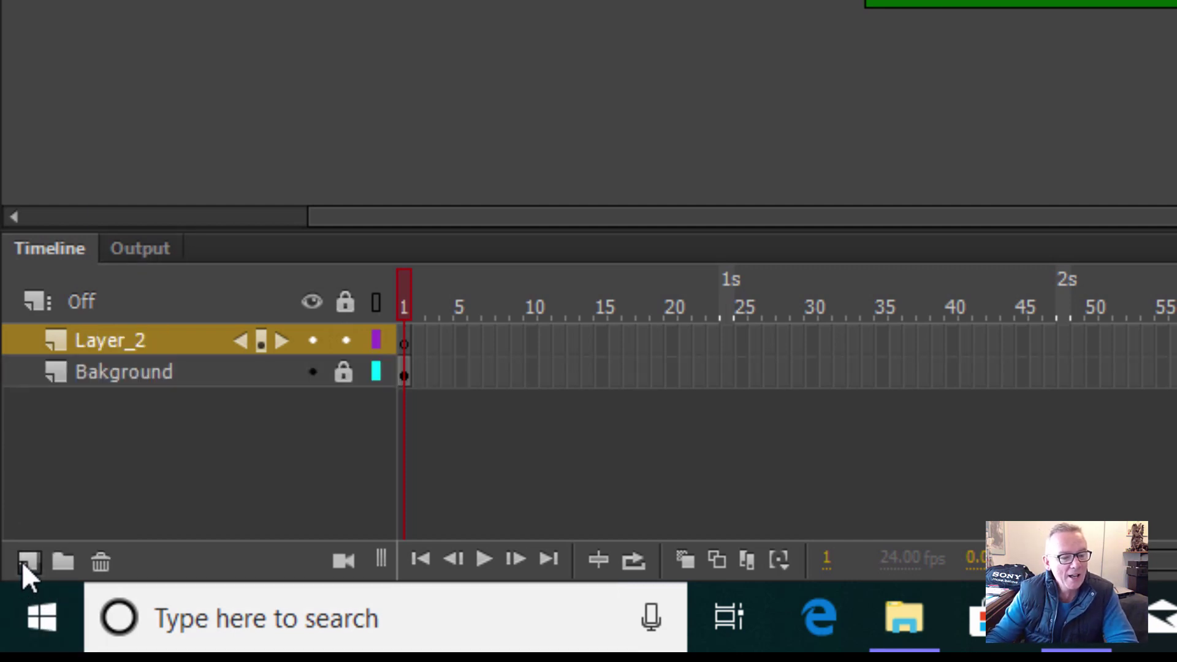
double_click(130, 346)
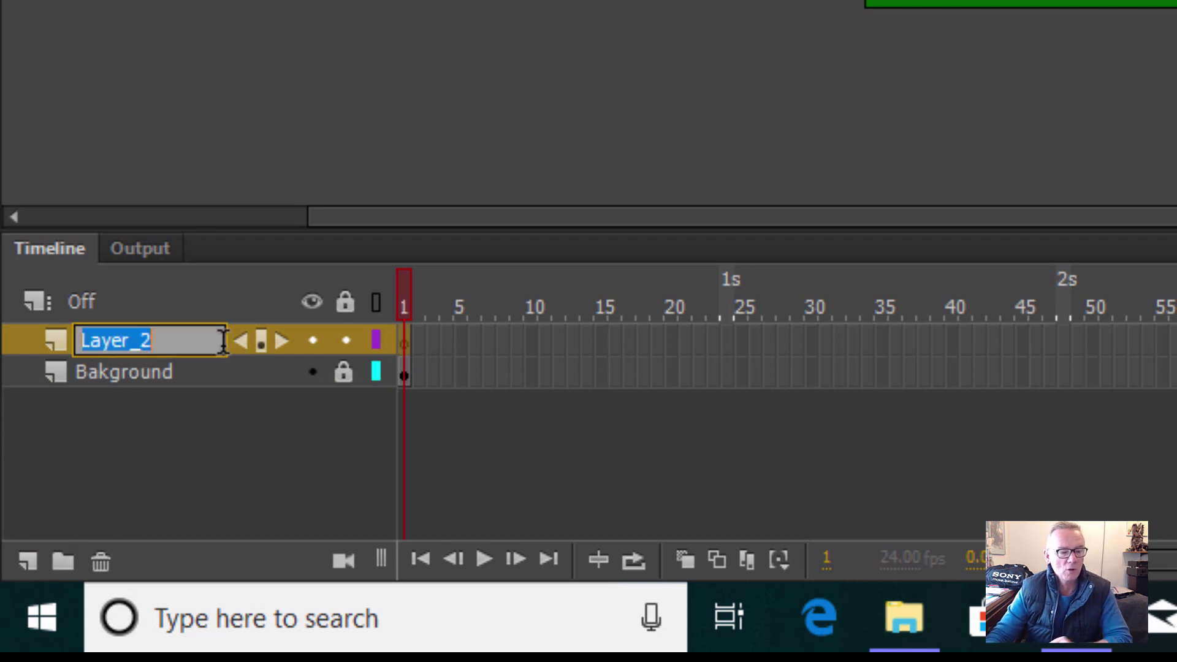
key(BackSpace)
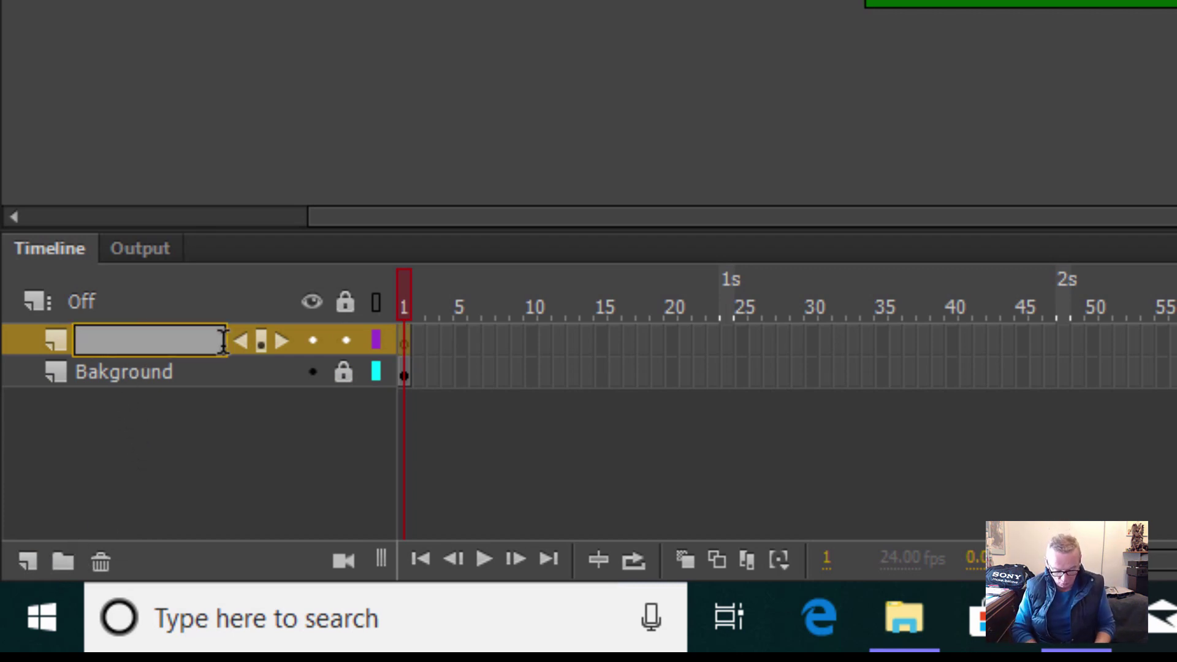
text(Basl)
key(BackSpace)
key(BackSpace)
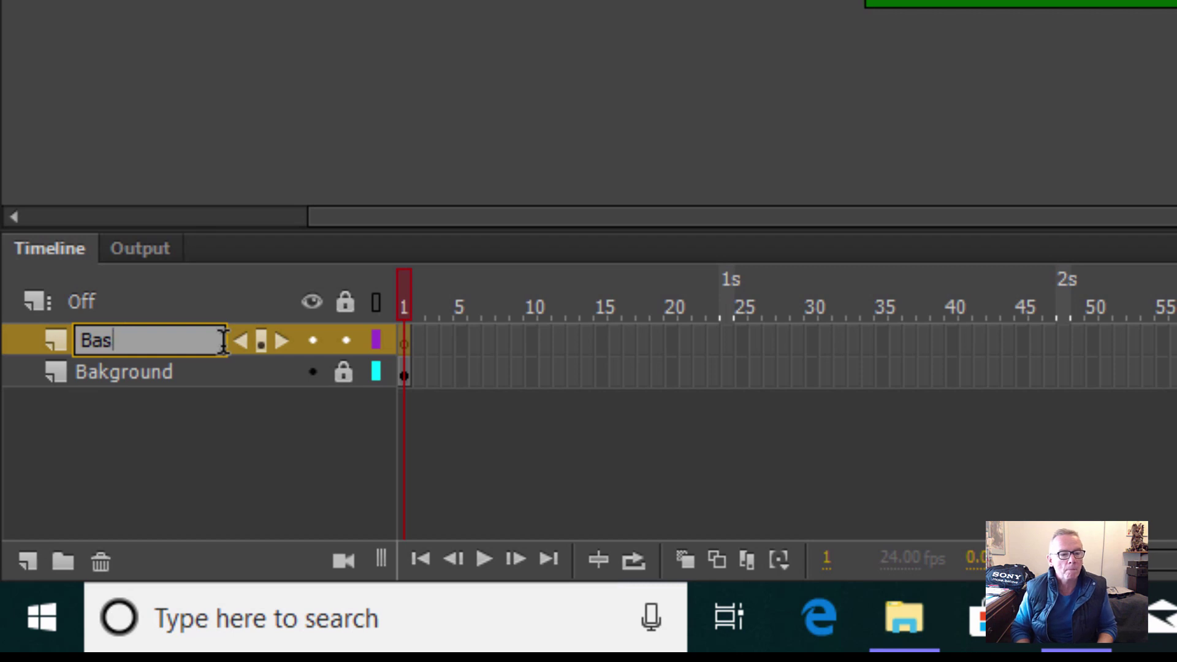
text(ll 1)
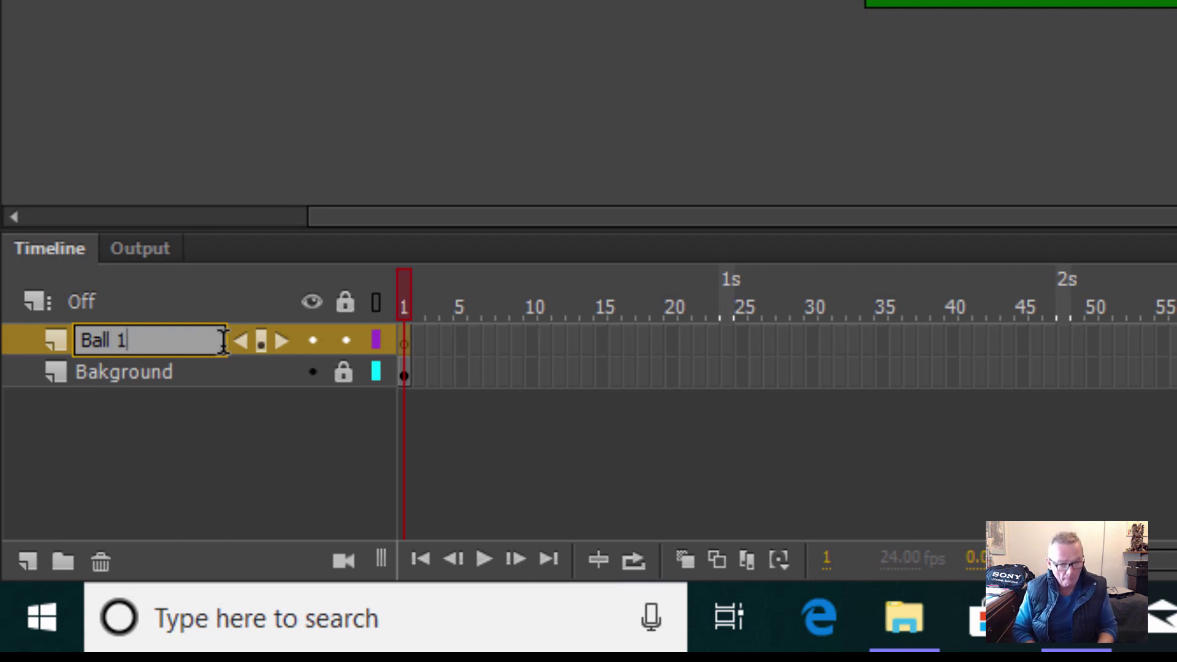
key(Return)
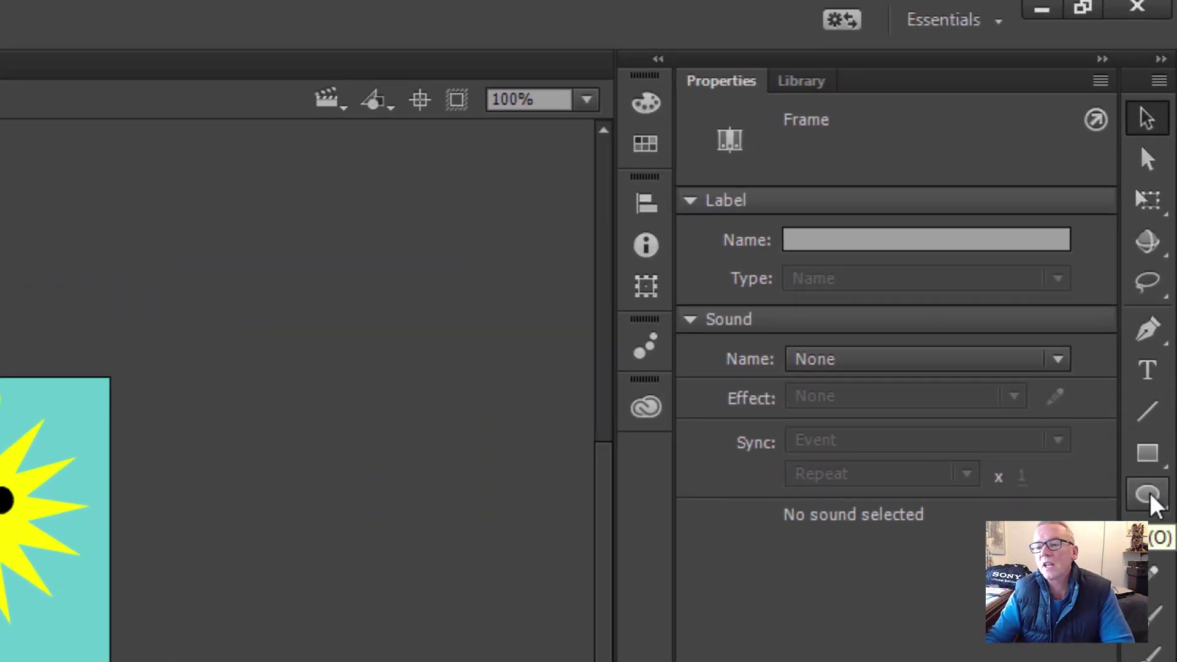
Draw a circle about 54 px wide in the stage's upper left sky, with no stroke and the red radial gradient fill.
click(1156, 497)
click(905, 198)
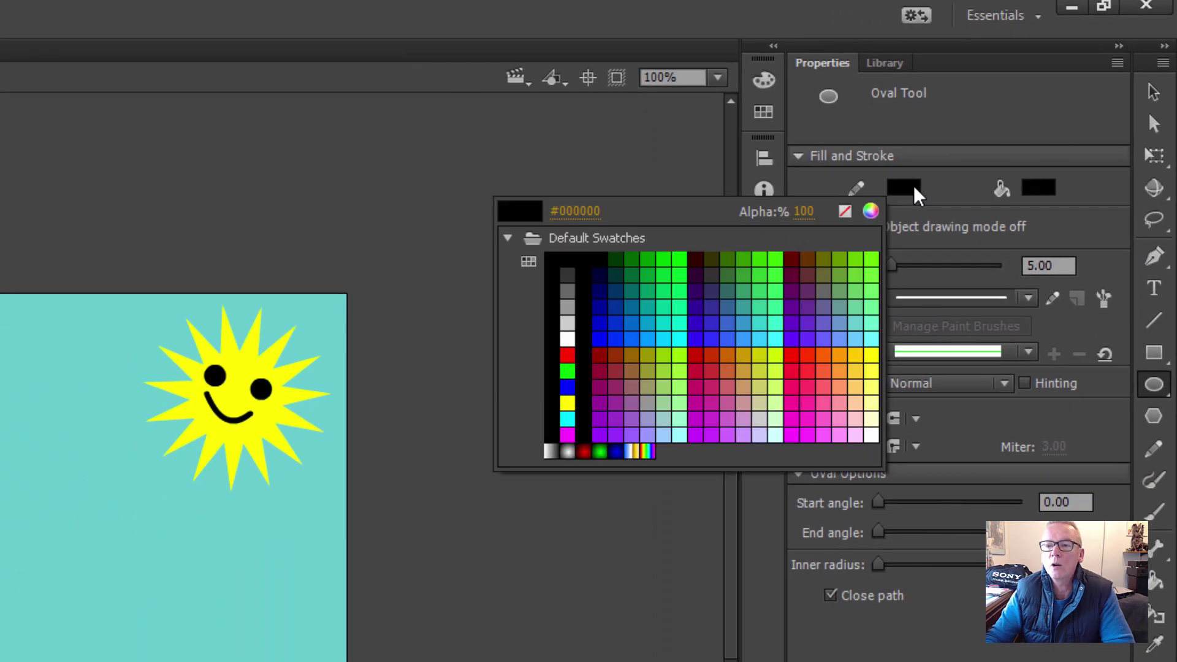
click(843, 212)
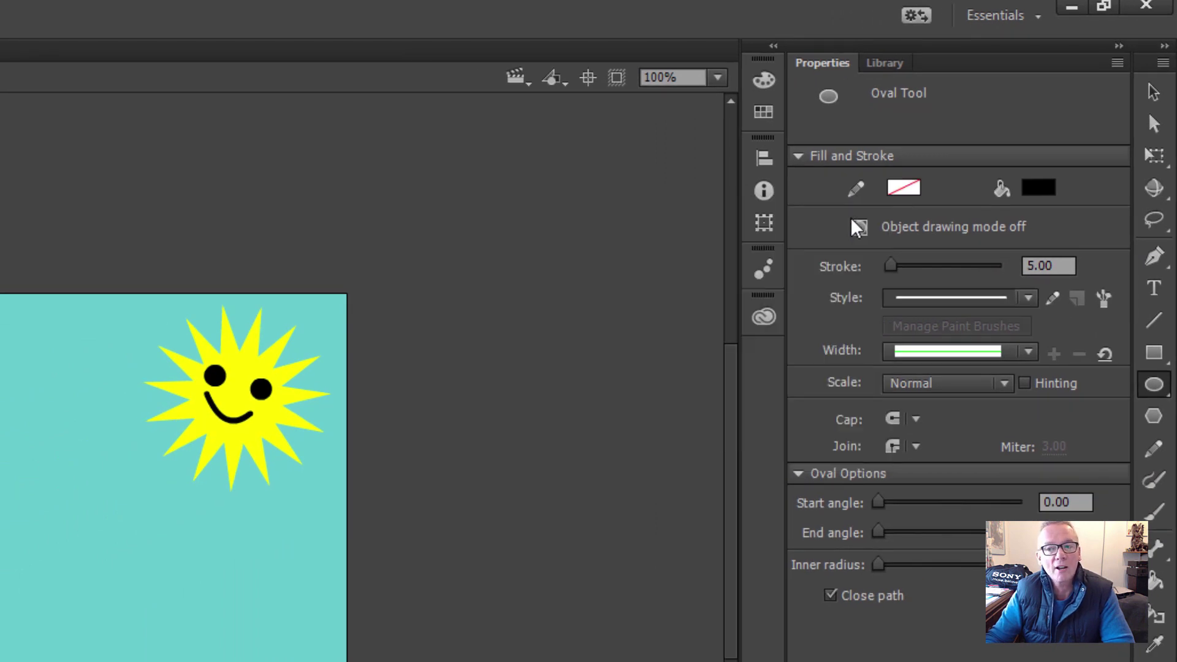
click(1035, 187)
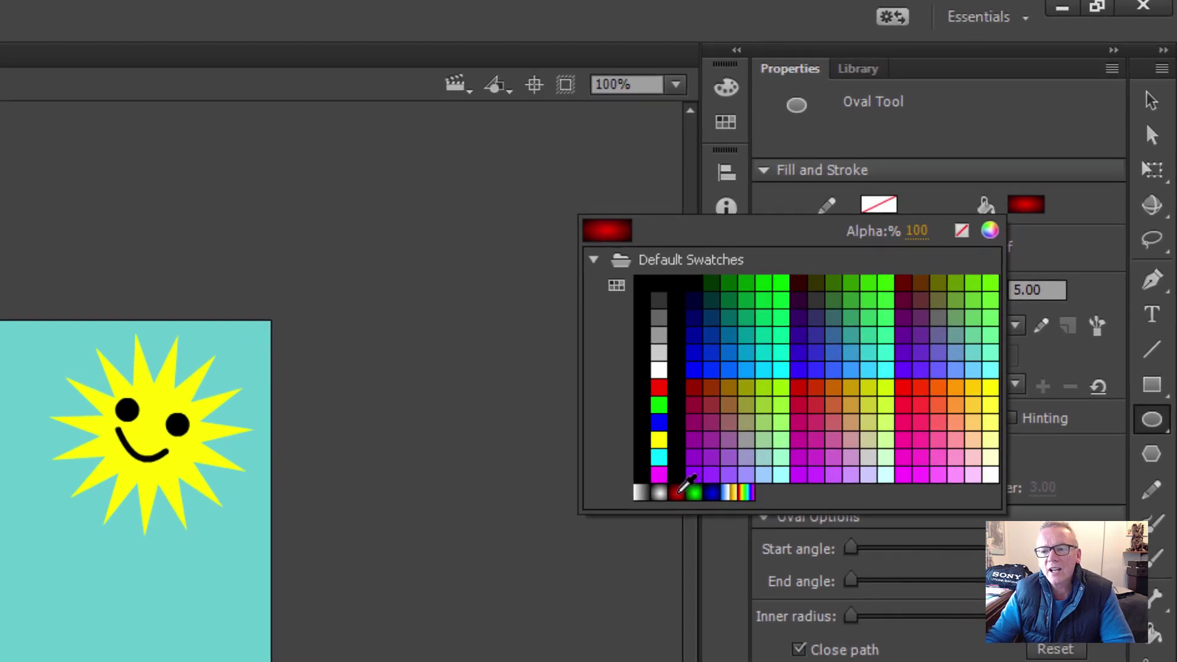
click(678, 490)
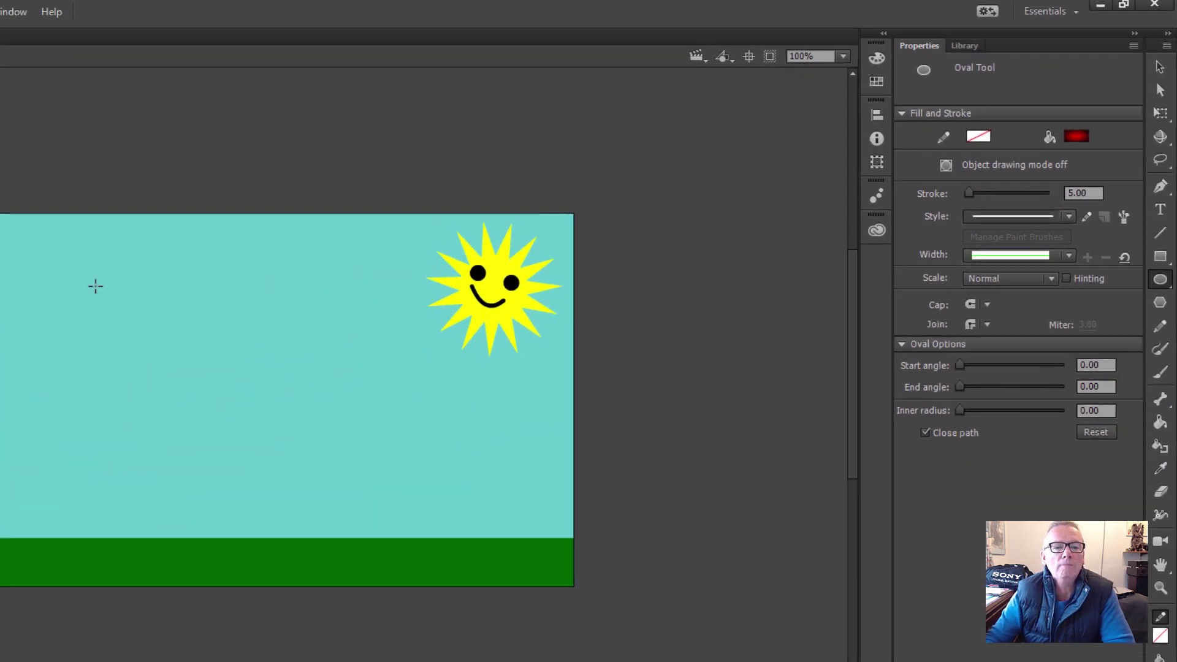
drag(74, 265, 87, 277)
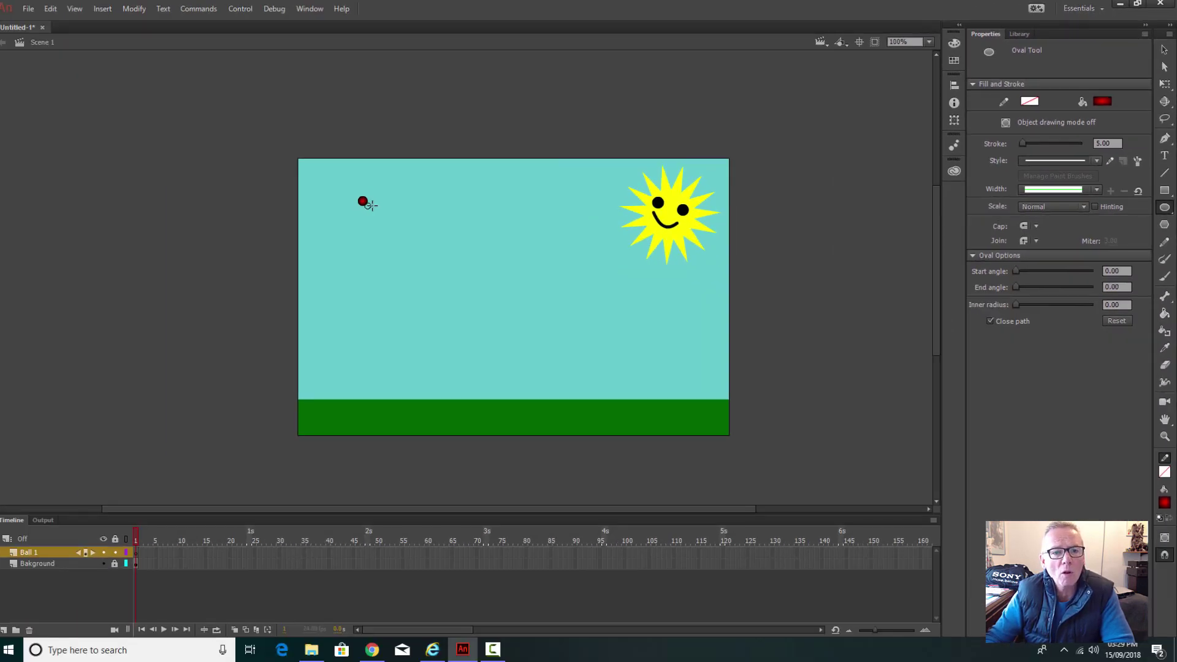
drag(368, 205, 393, 228)
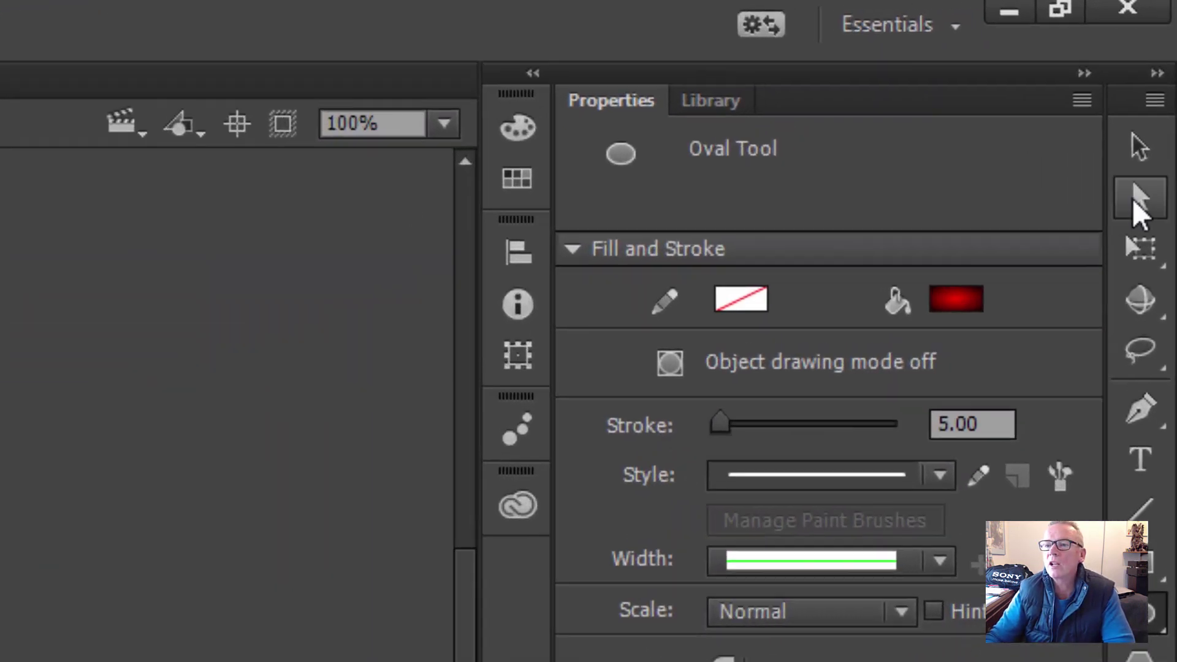
Shift the ball's gradient centre slightly to the right and enlarge the gradient well beyond the ball with the Gradient Transform tool.
click(1139, 147)
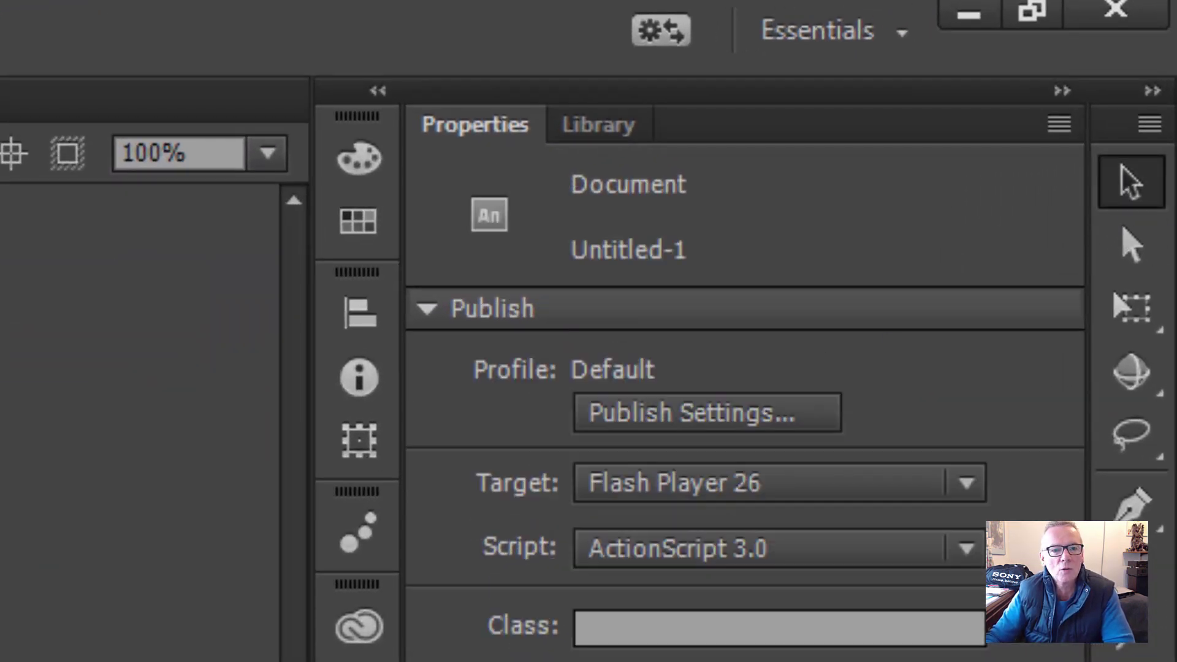
click(0, 429)
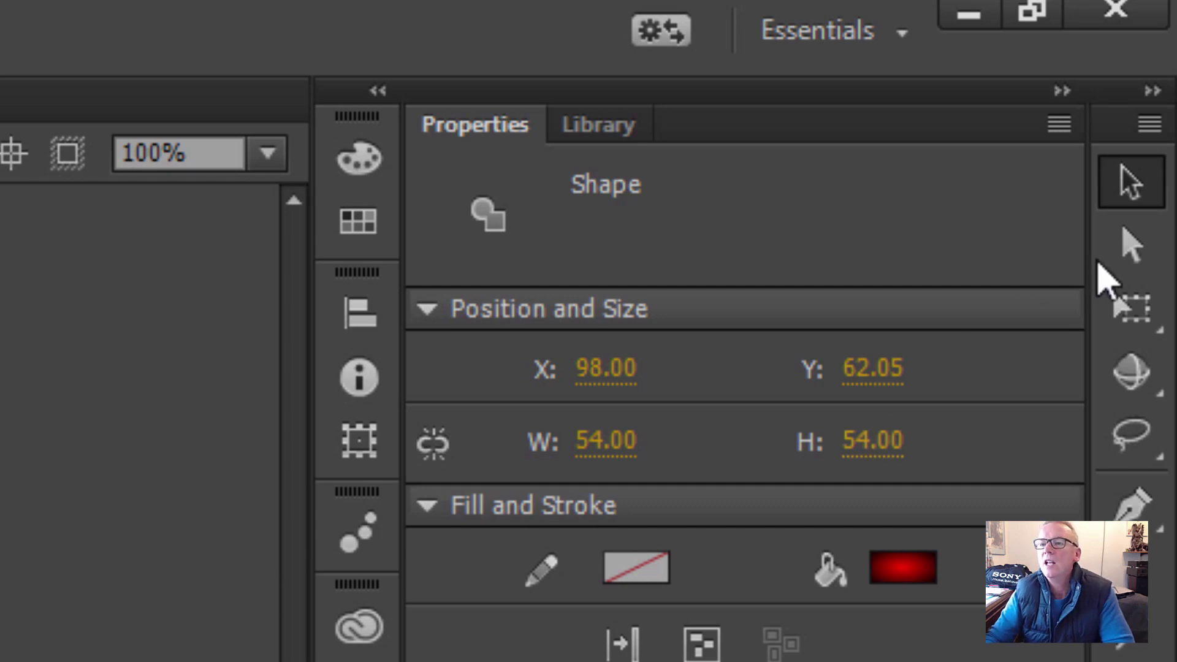
click(1154, 330)
click(1151, 326)
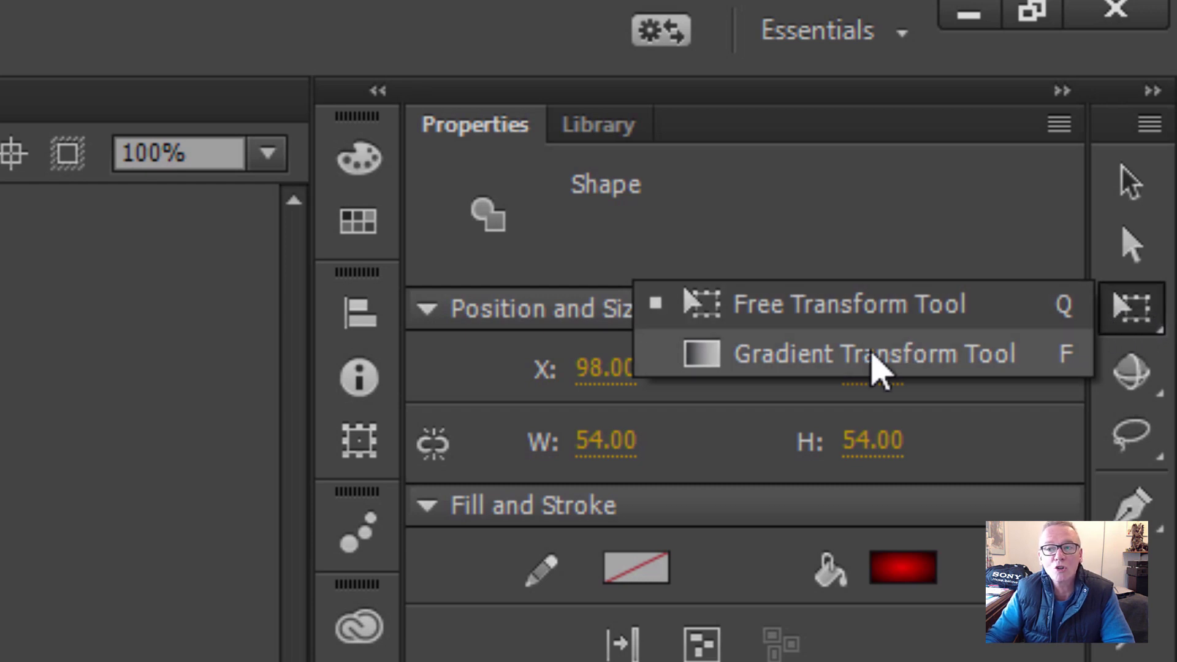
click(881, 367)
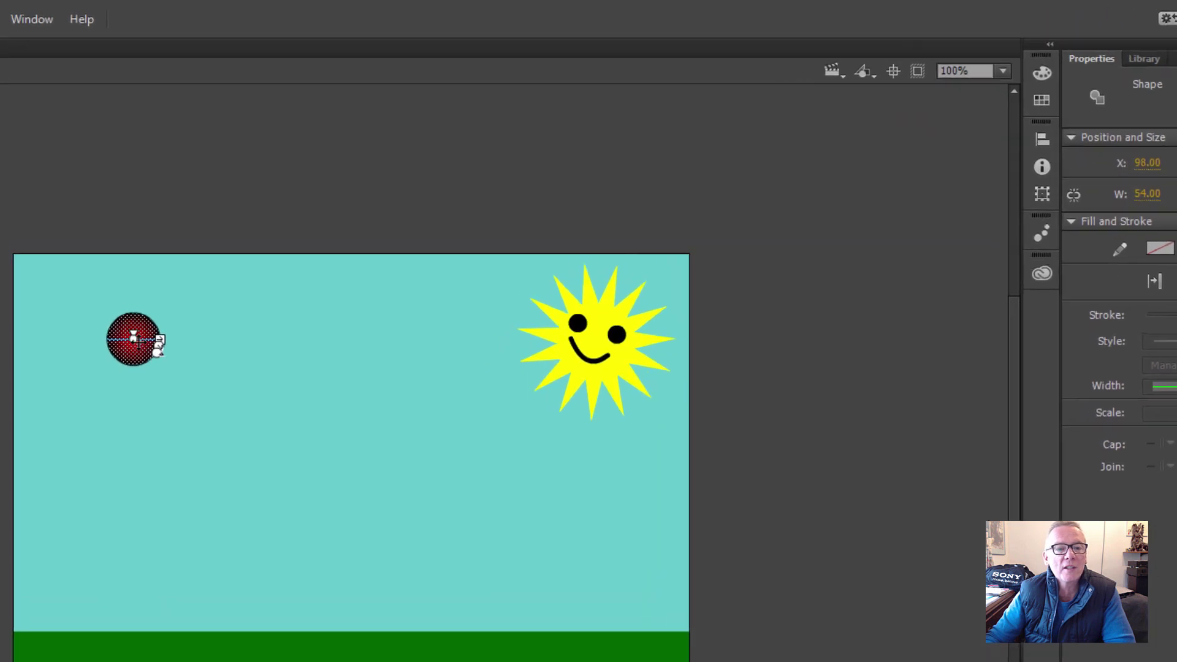
drag(173, 435, 189, 433)
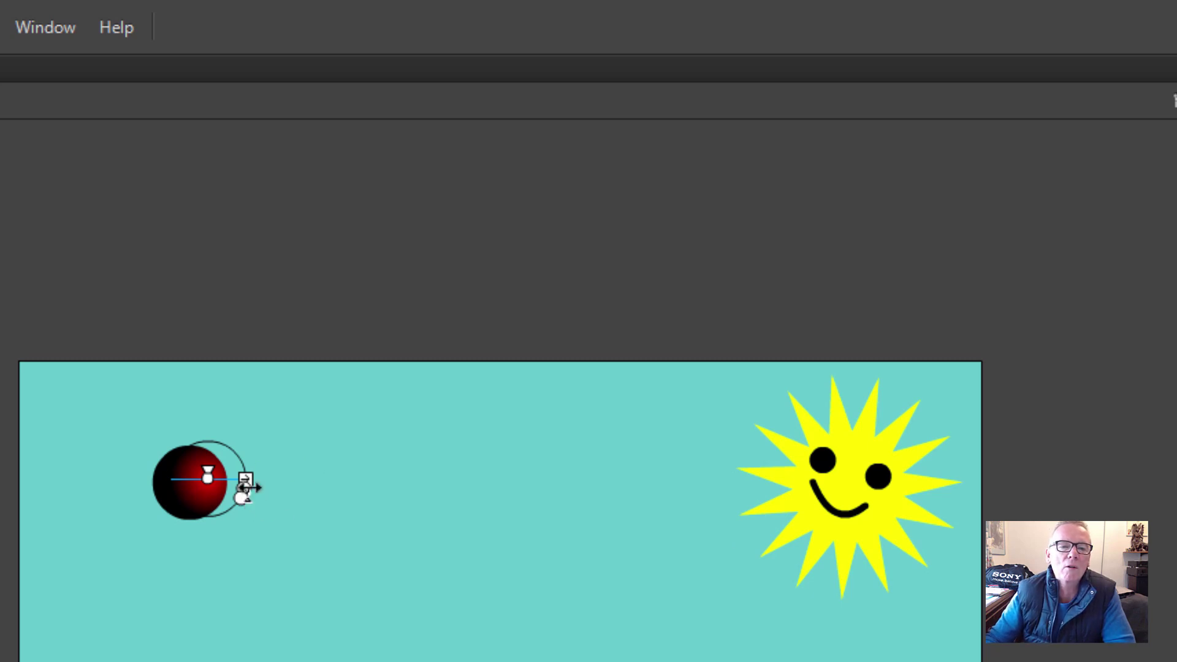
drag(245, 490, 293, 504)
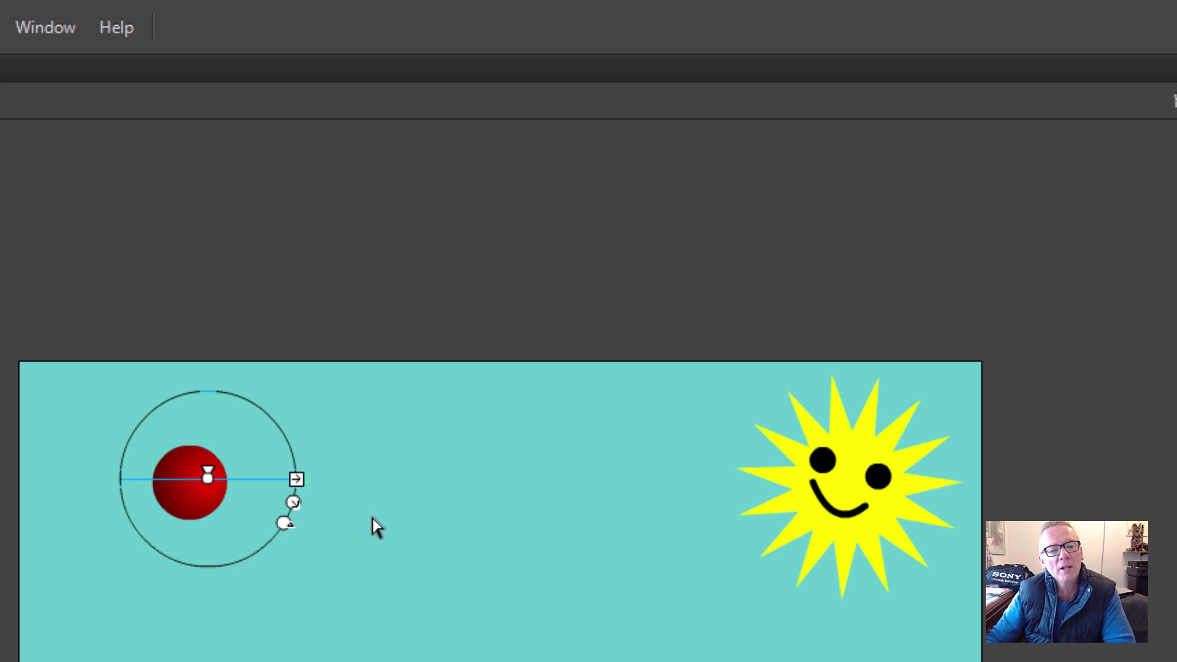
click(573, 479)
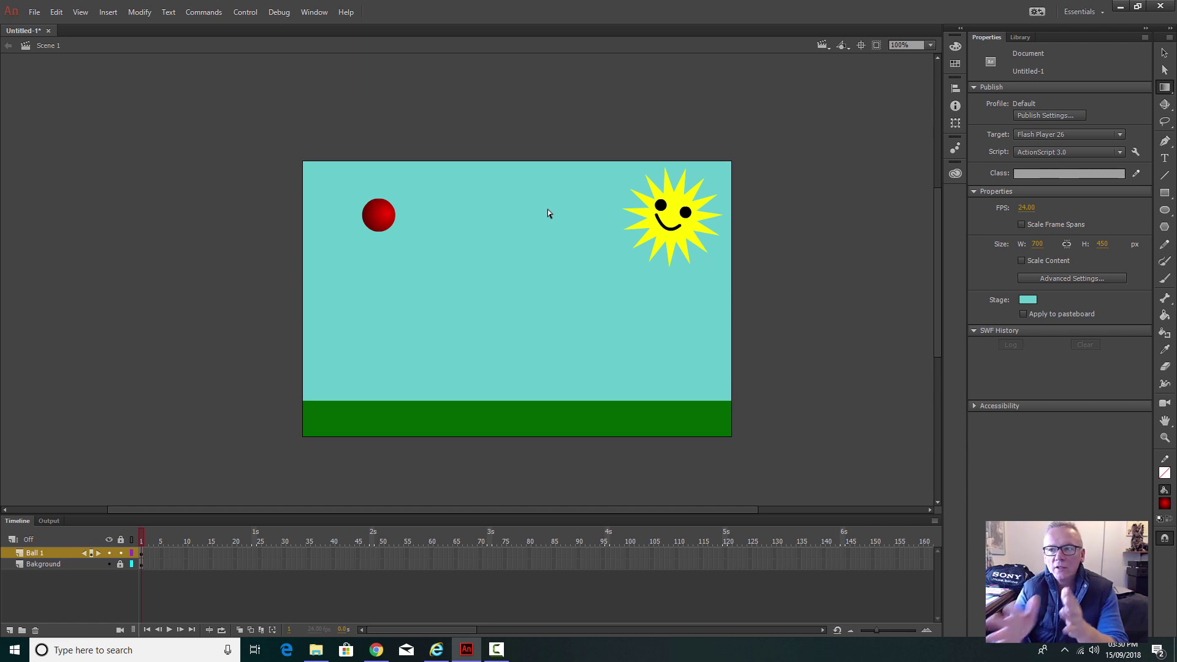
Convert the red ball into a Movie Clip symbol named "Ball 1" with its registration point at the centre.
click(1166, 53)
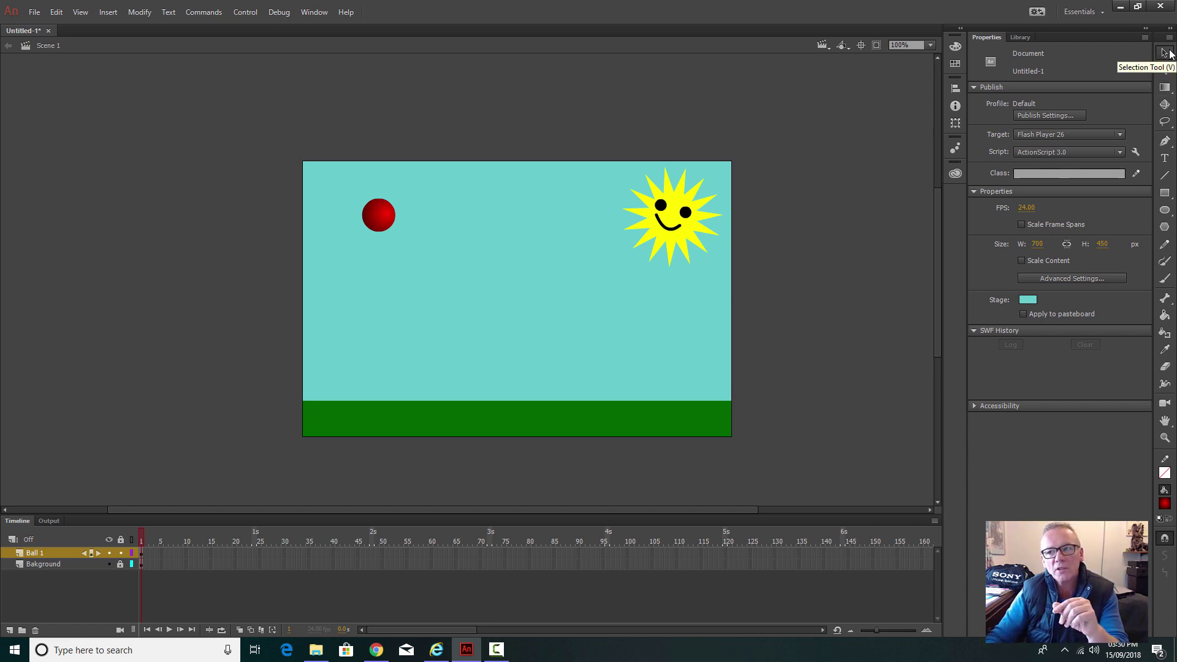
click(383, 214)
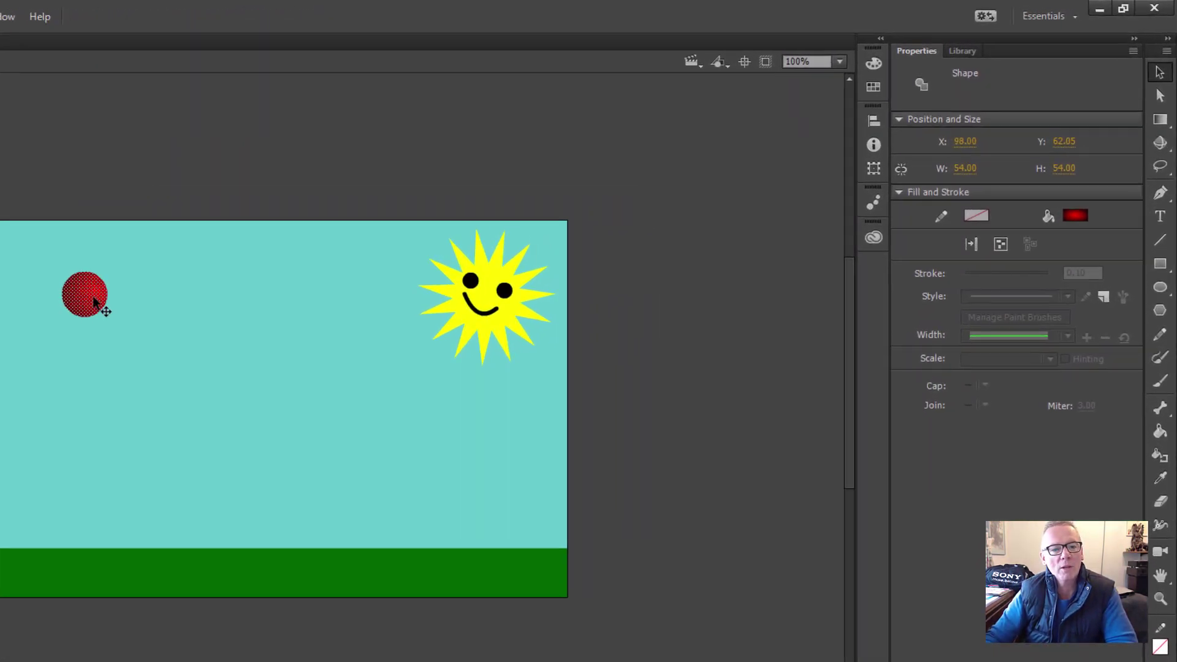
right_click(94, 300)
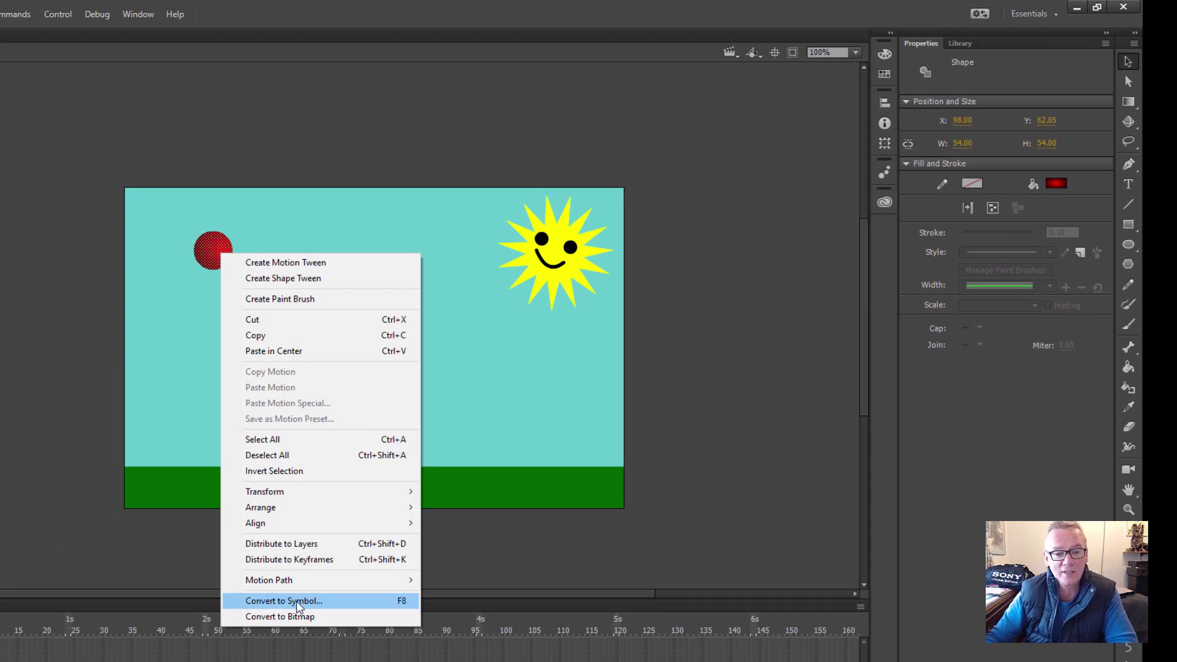
click(296, 600)
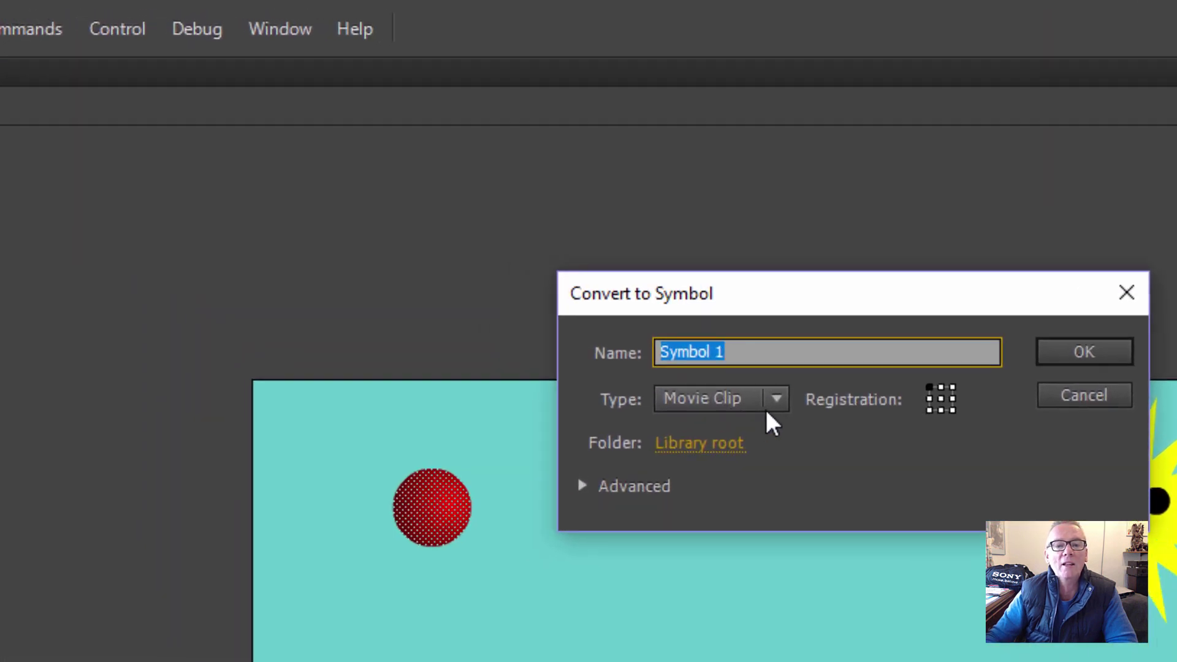
click(383, 197)
click(749, 432)
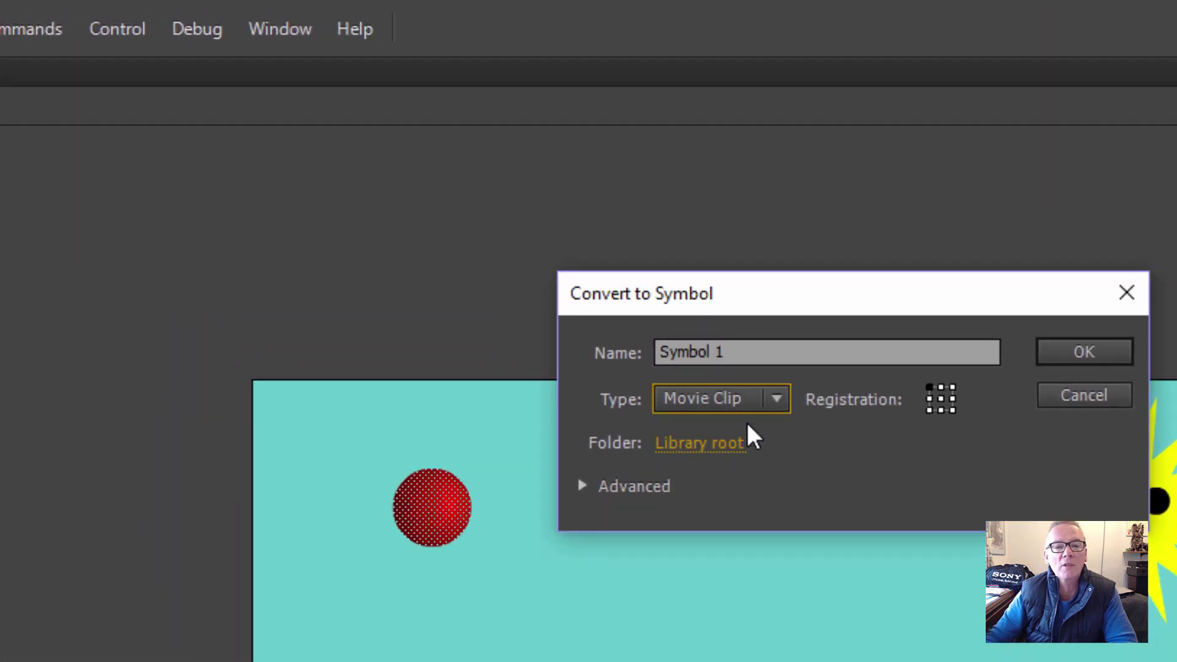
click(756, 353)
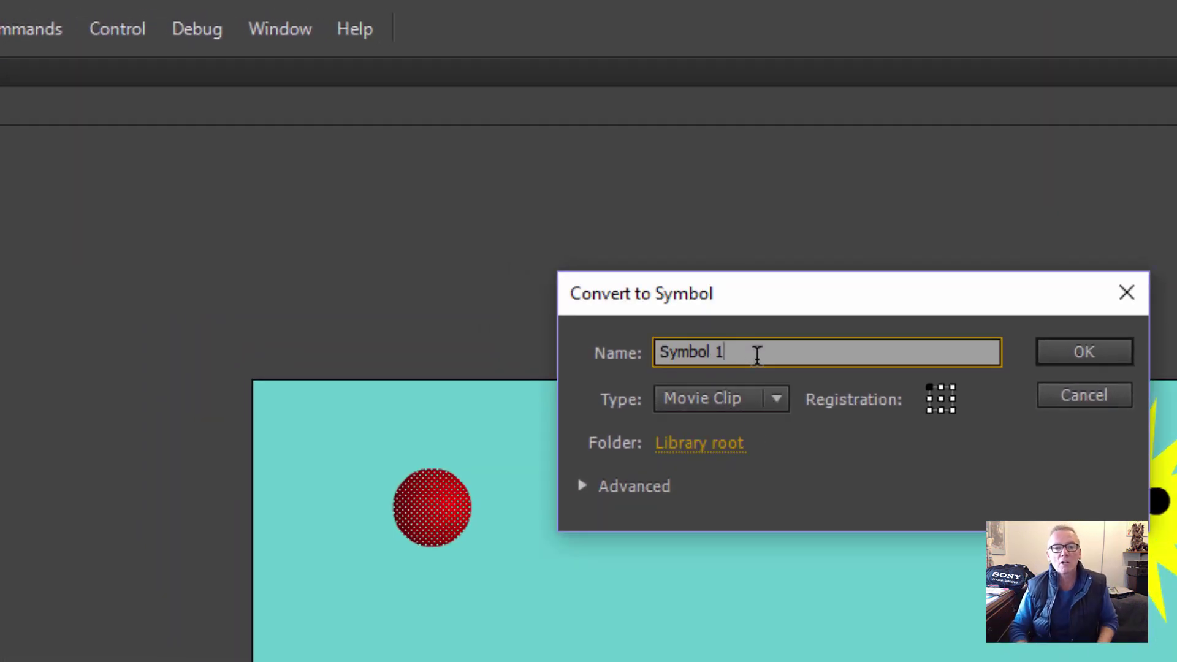
key(BackSpace)
key(BackSpace)
key(BackSpace)
key(BackSpace)
key(BackSpace)
key(BackSpace)
key(BackSpace)
key(BackSpace)
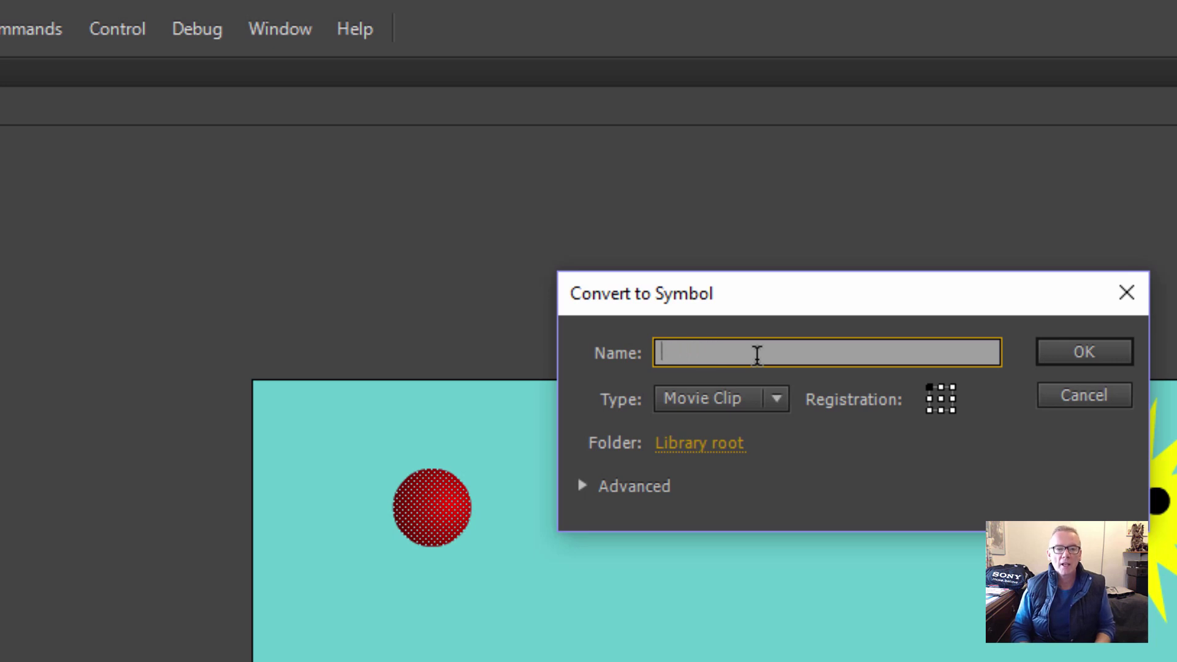
text(Ball 1)
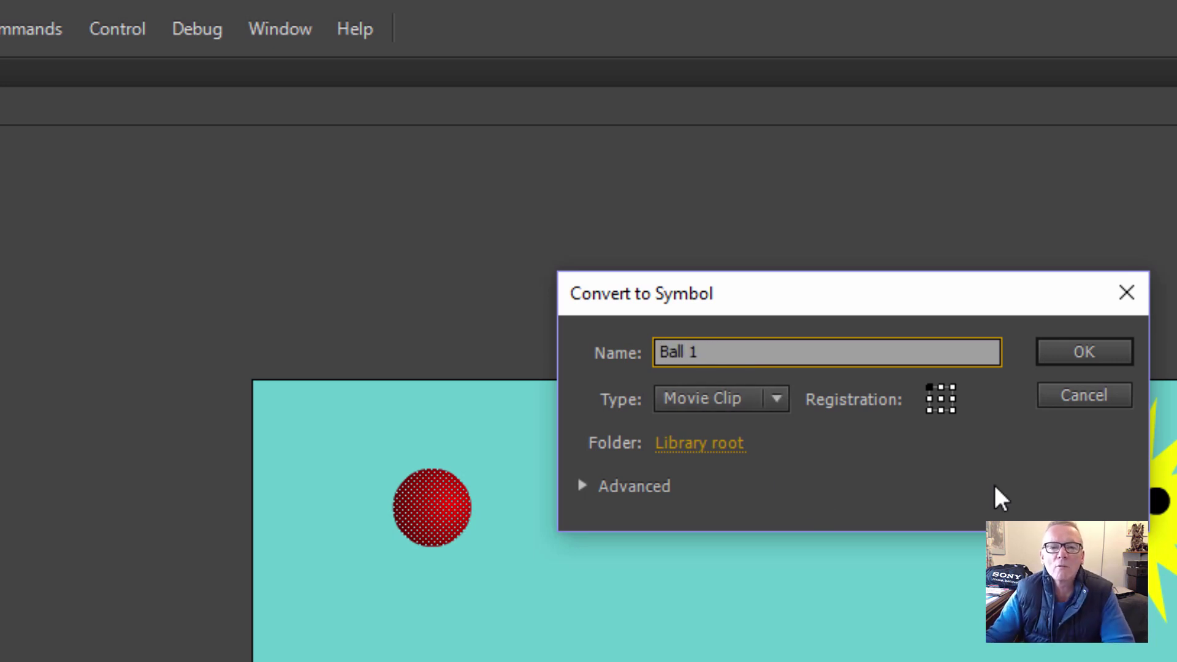
click(939, 398)
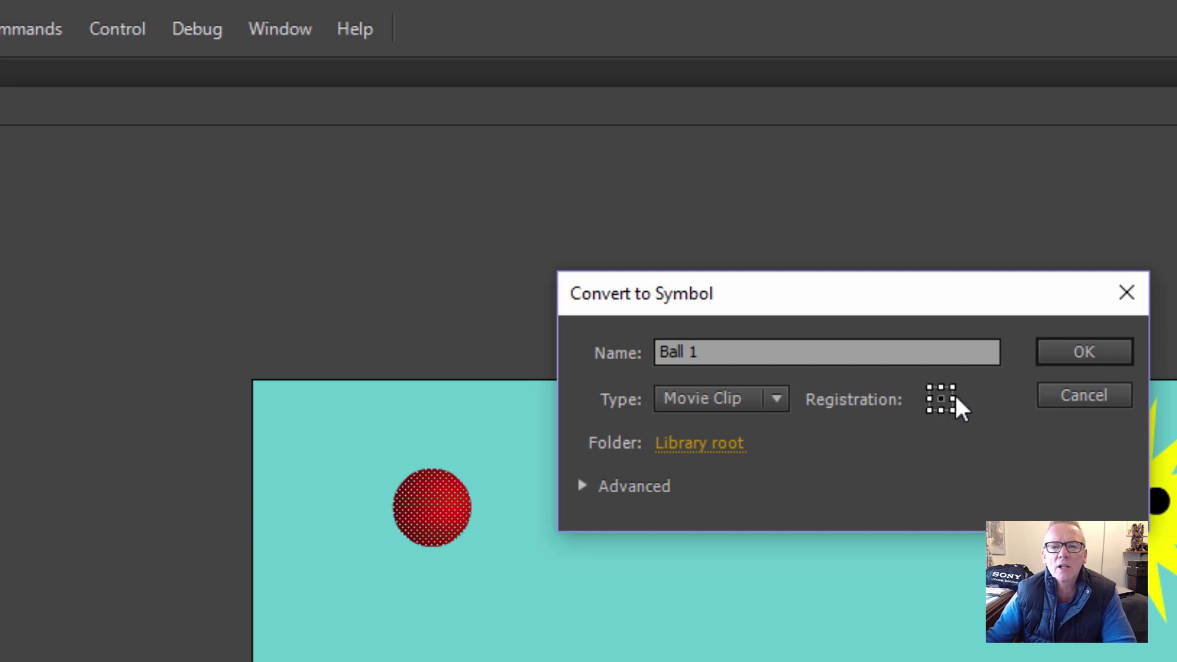
click(1072, 350)
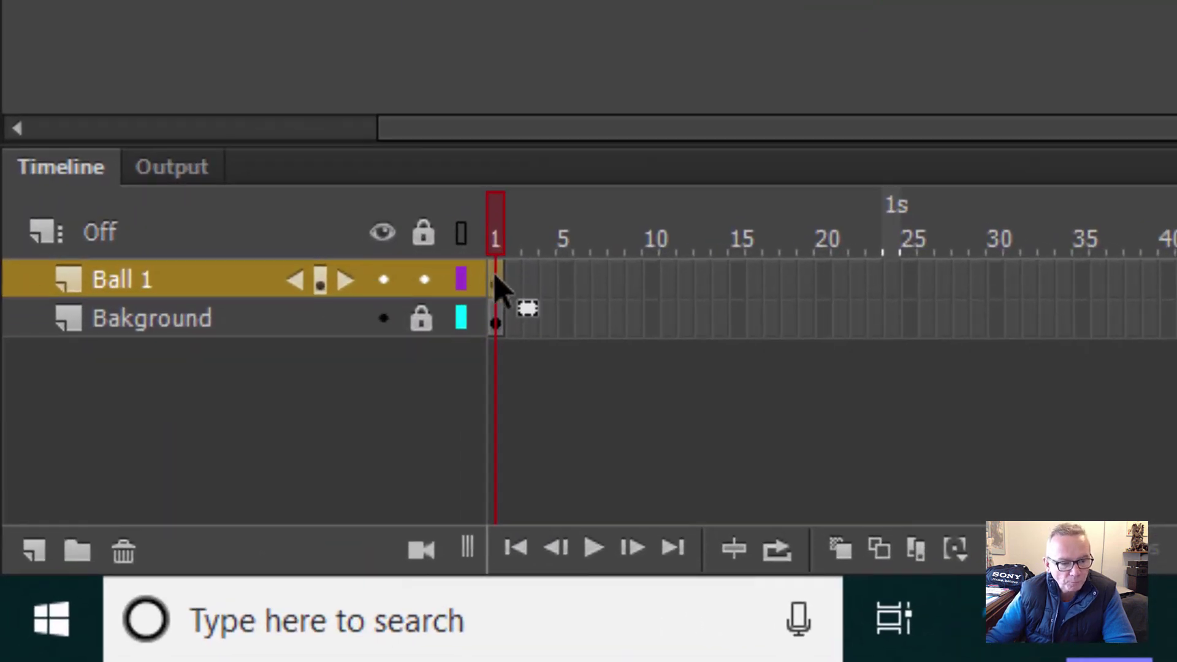
Copy the Ball 1 layer's first frame and paste it at frame 25 of the same layer.
drag(495, 277, 498, 293)
right_click(499, 292)
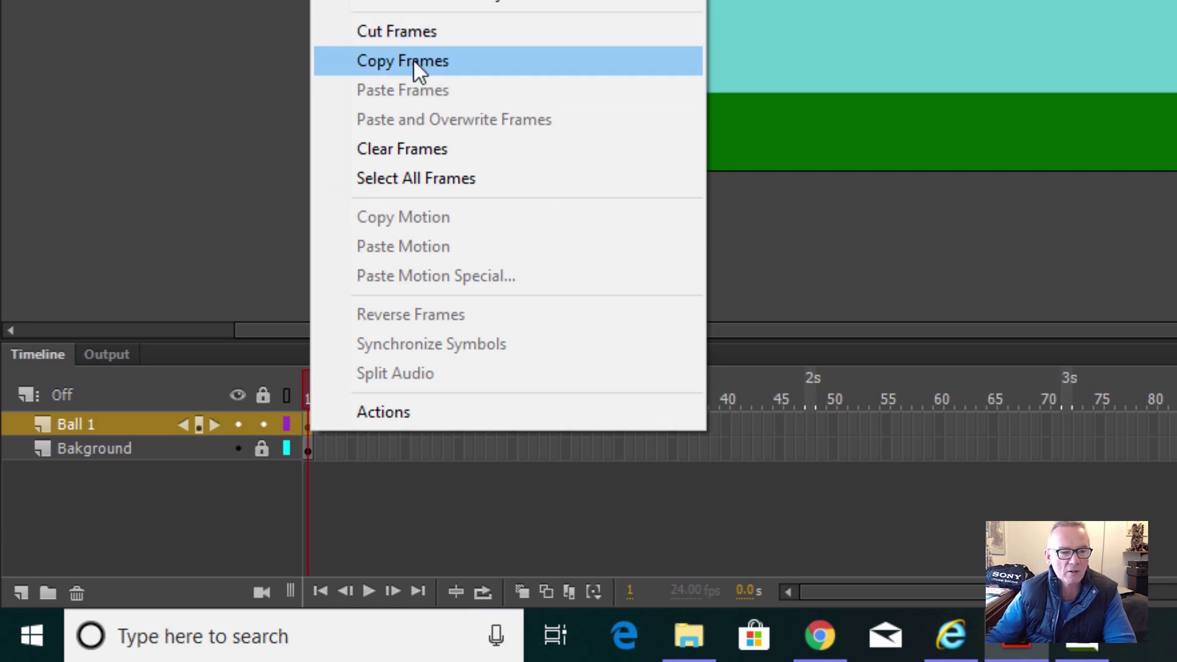
click(414, 60)
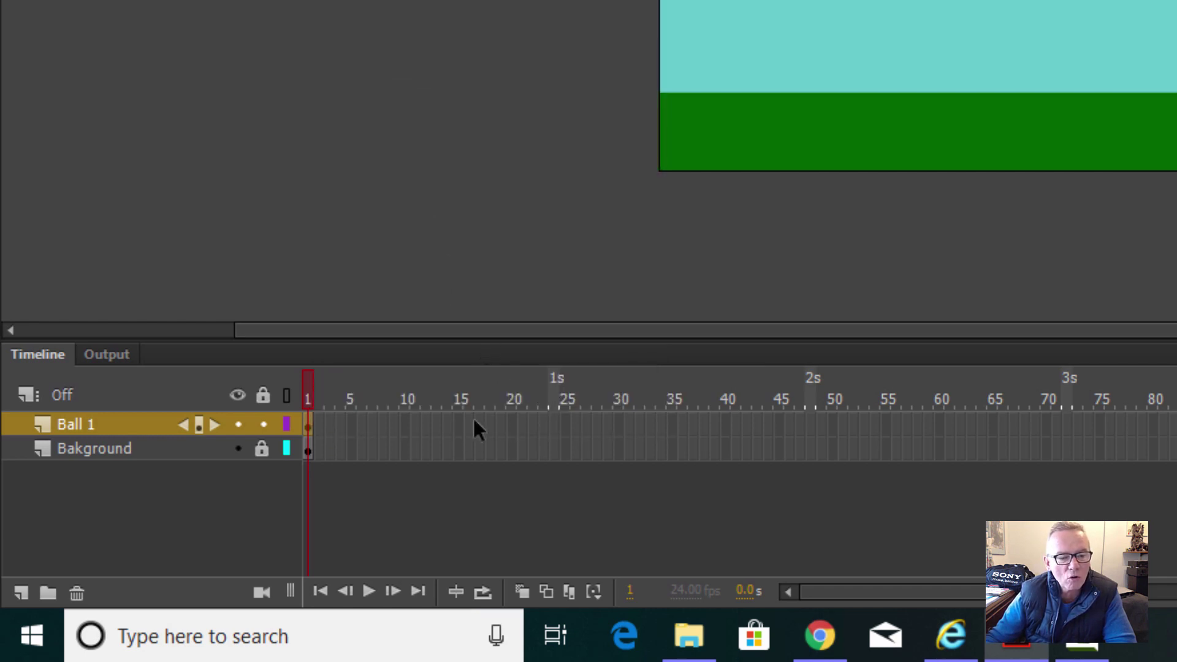
click(565, 424)
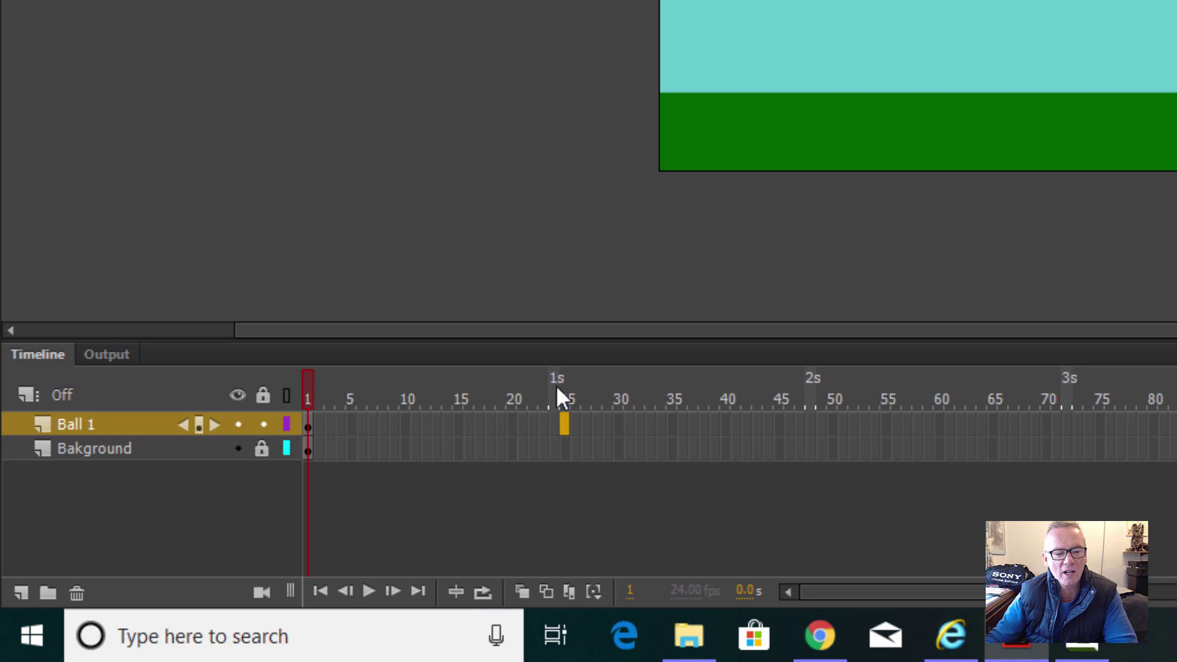
right_click(564, 423)
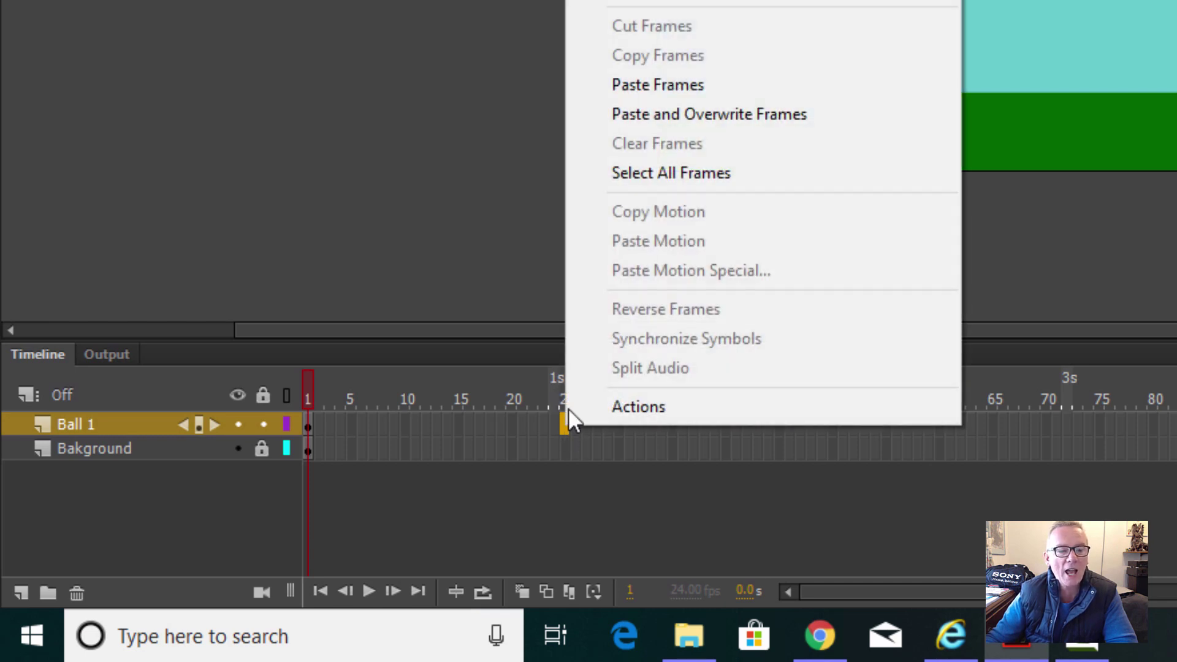
click(686, 86)
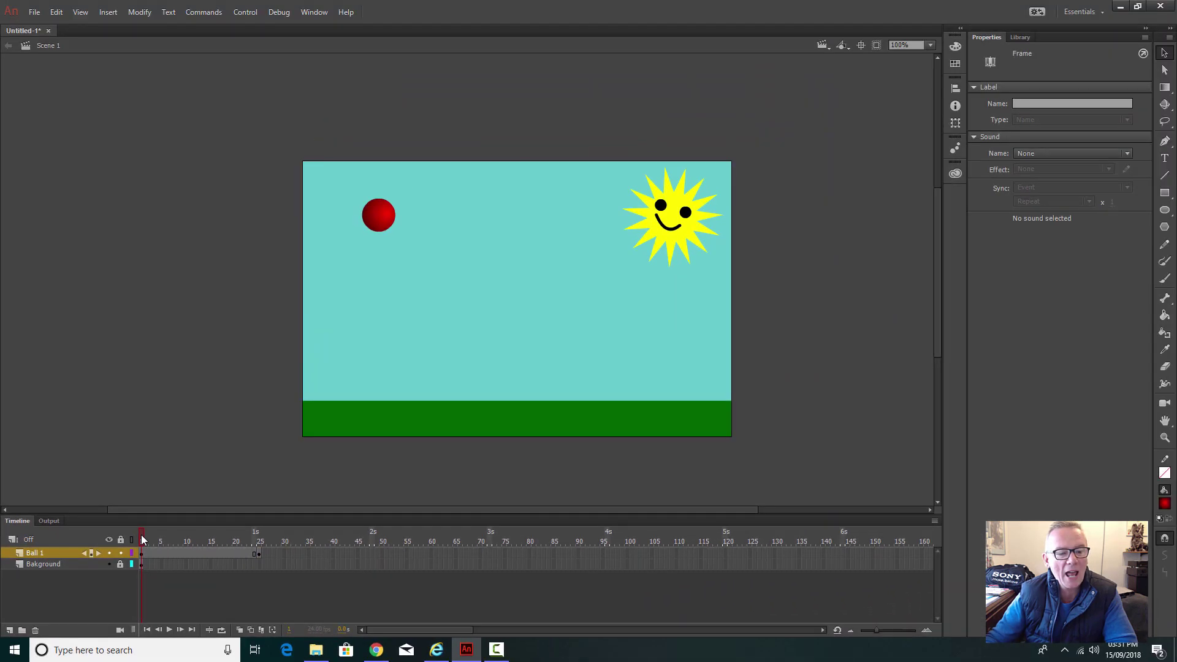
Insert a keyframe at frame 25 of the Bakground layer and lock that layer.
drag(309, 385, 500, 376)
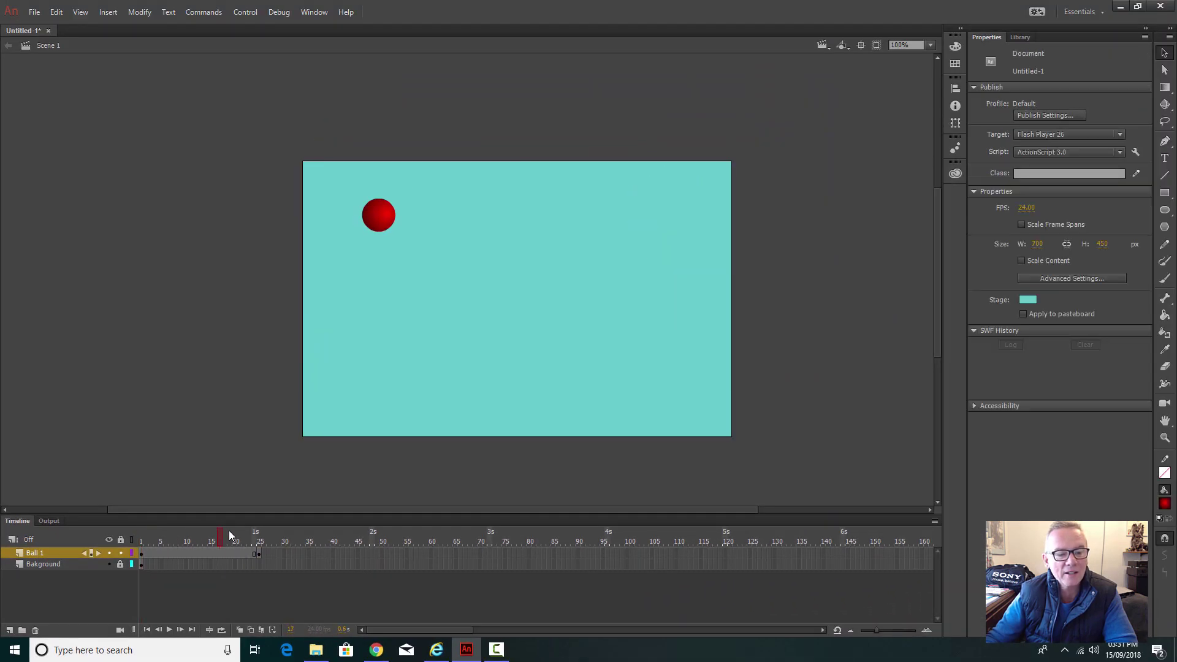
drag(257, 529, 260, 528)
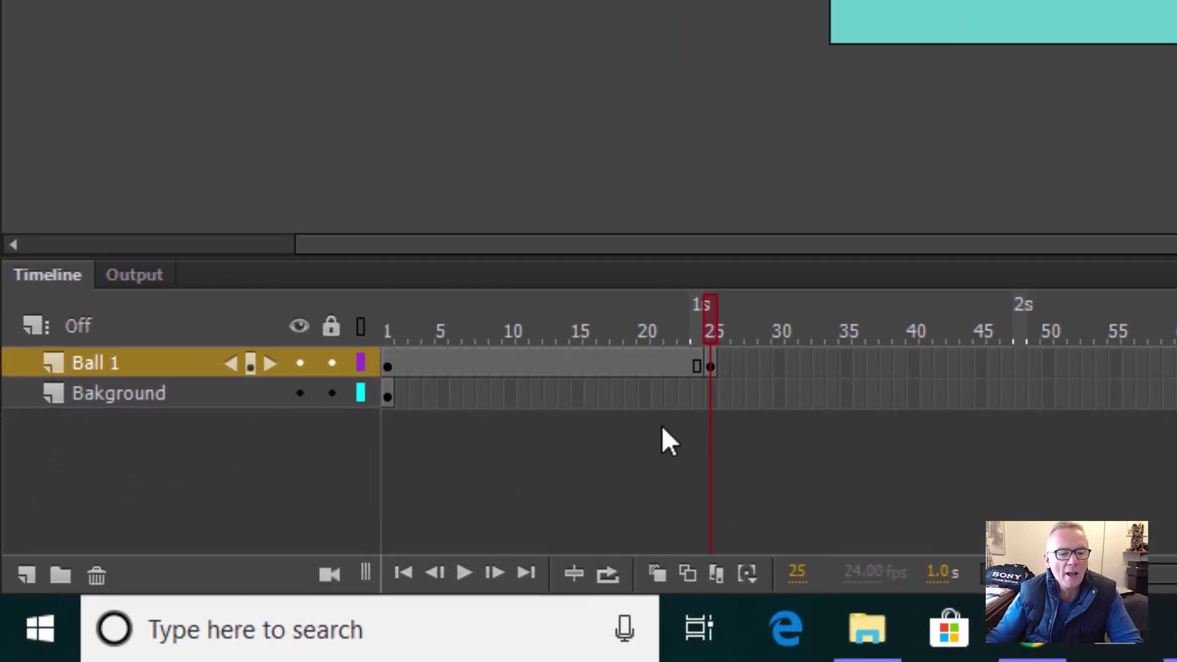
click(709, 398)
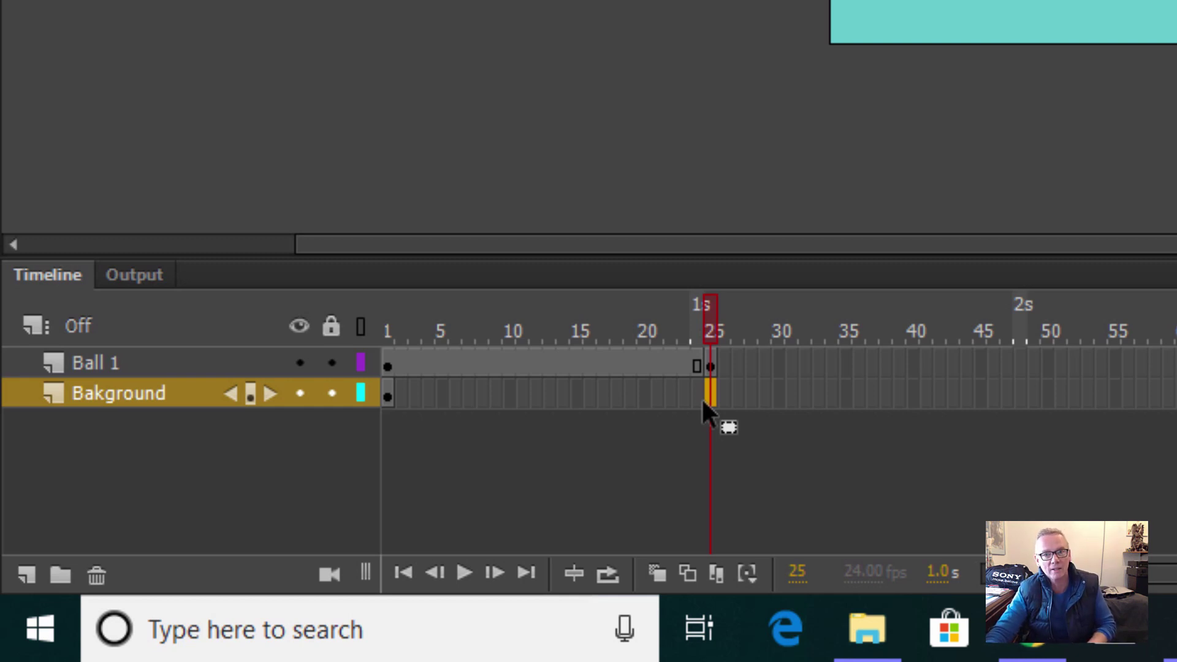
key(F6)
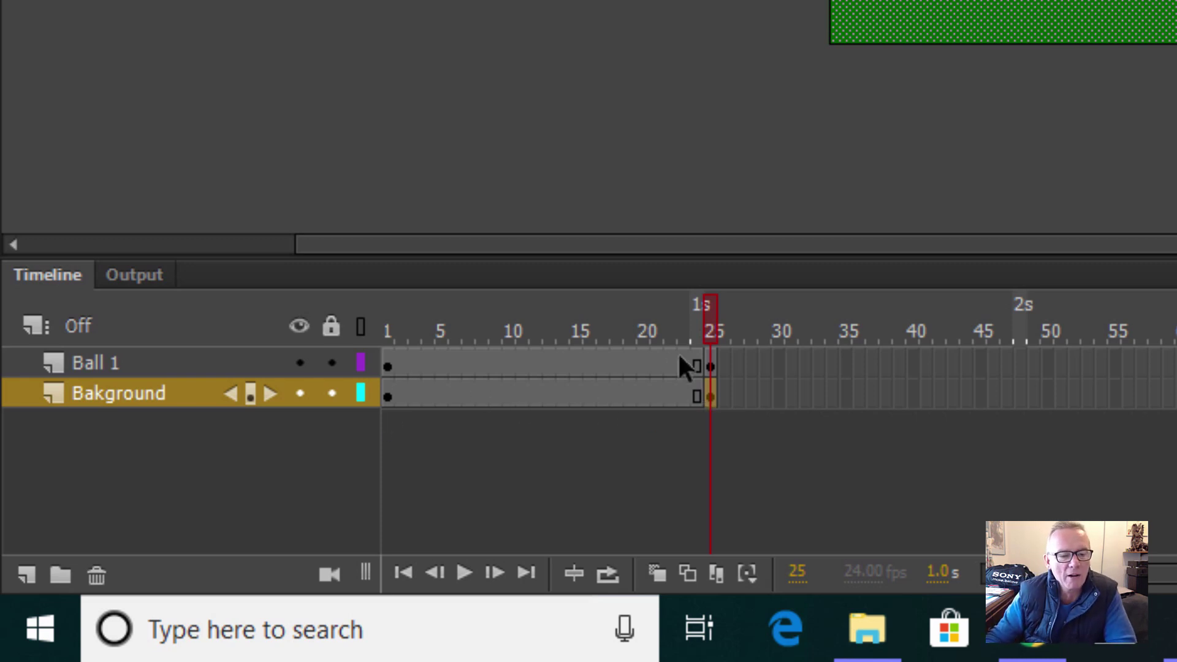
click(331, 394)
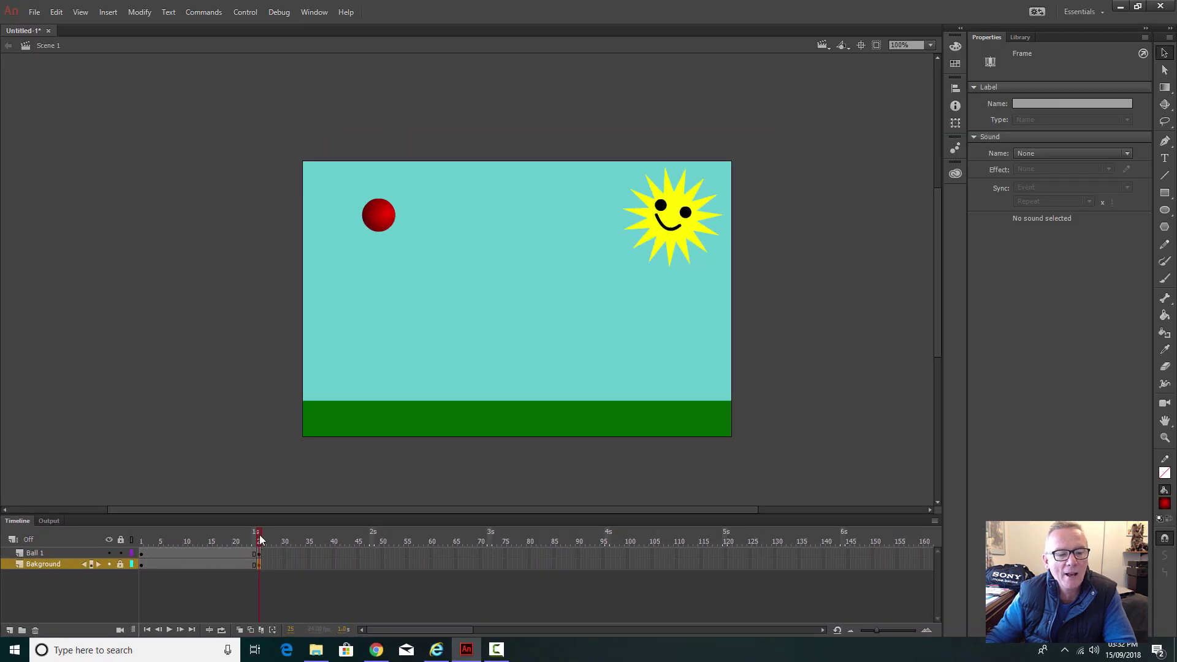
Insert a keyframe at frame 13 of the Ball 1 layer and move the ball straight down onto the grass edge.
drag(260, 539, 201, 536)
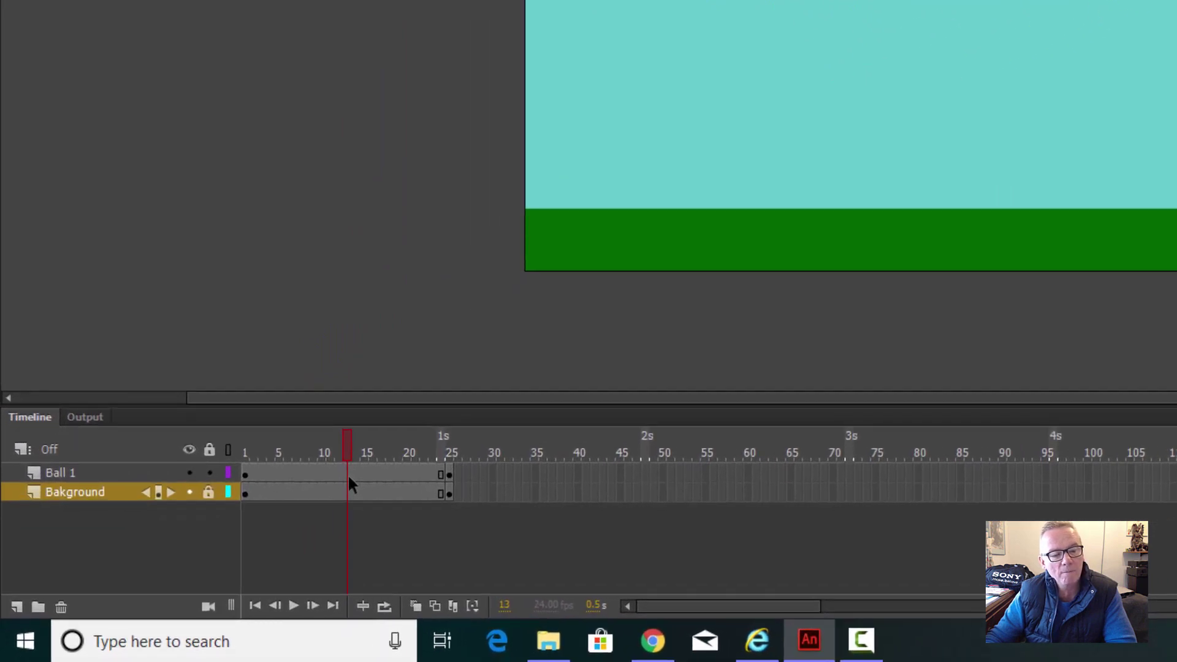
click(346, 473)
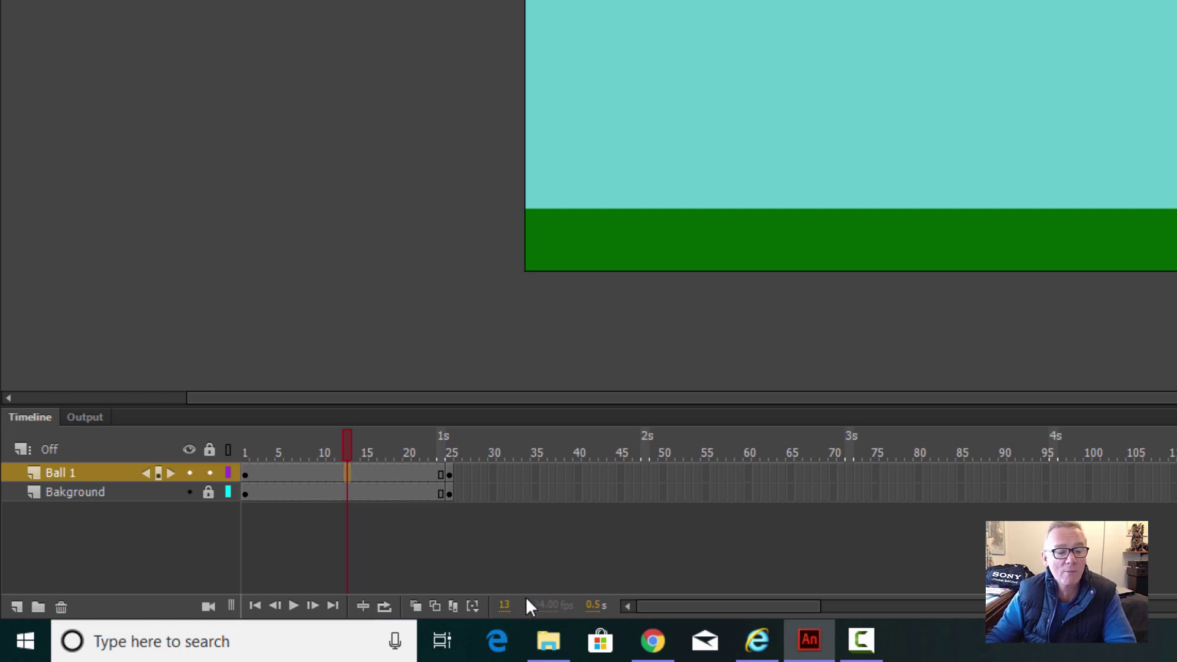
right_click(346, 470)
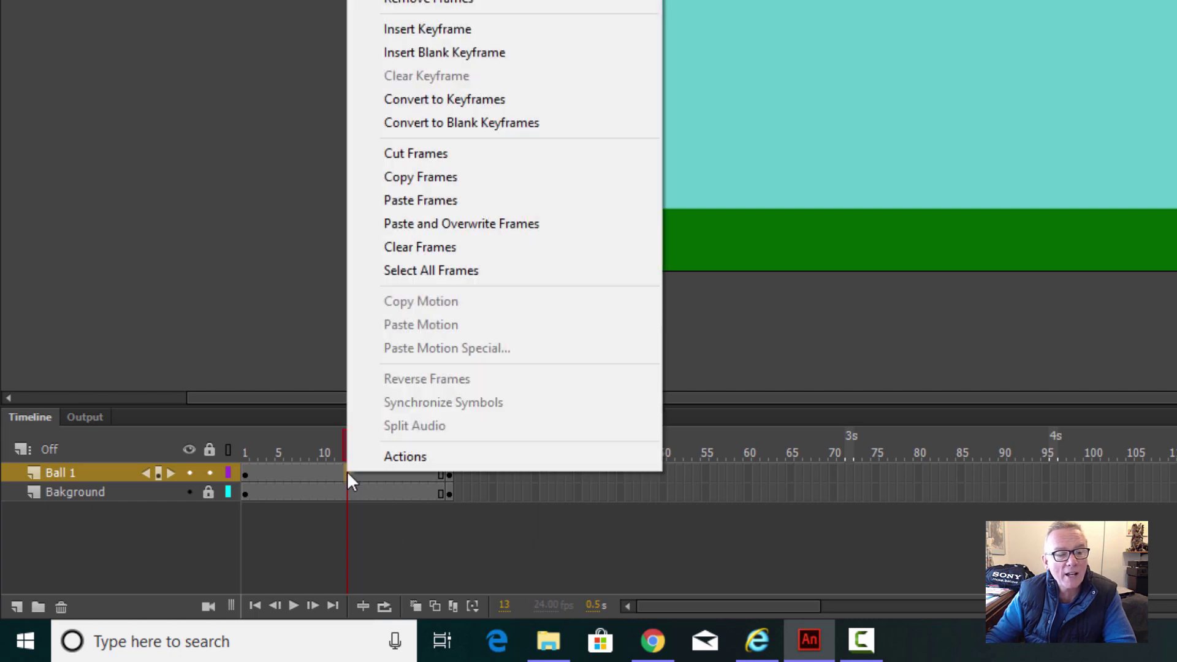
click(443, 34)
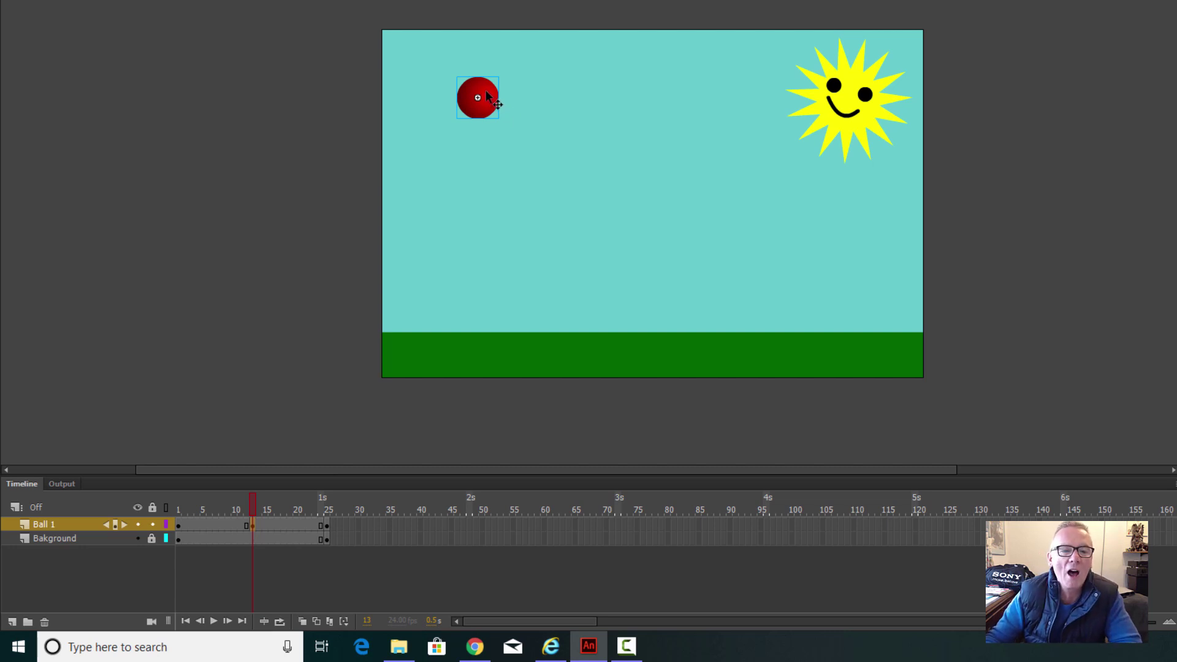
drag(485, 90, 488, 310)
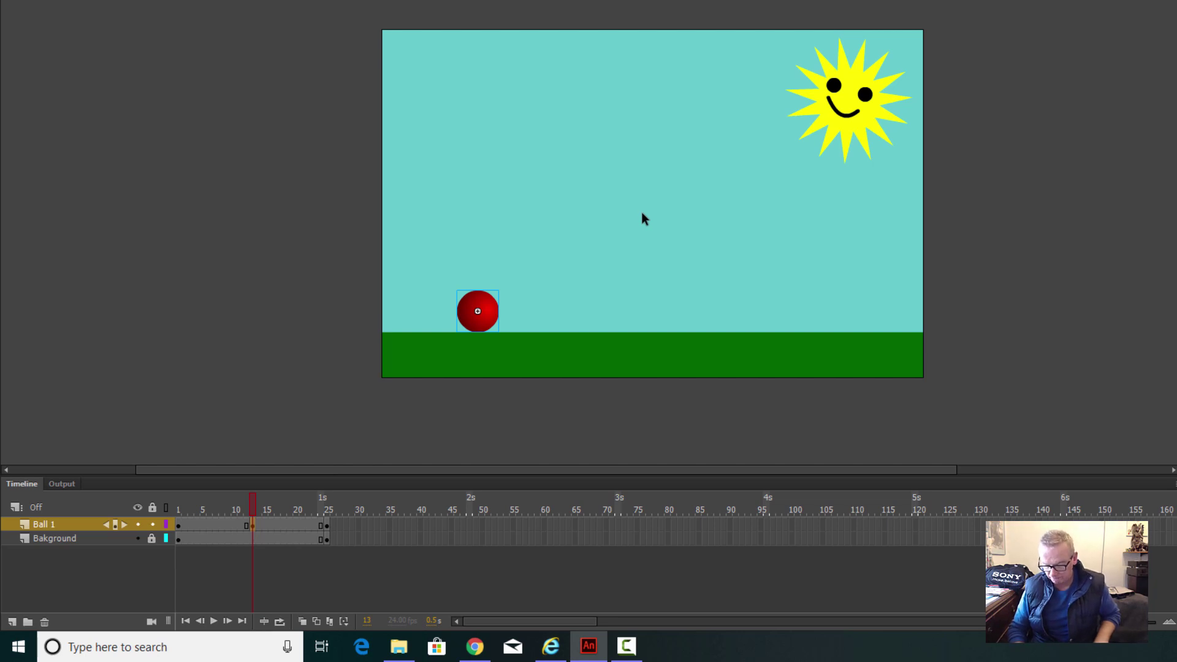
Preview the animation, turn on Loop Playback, and play it again before stopping at frame 20 of the Ball 1 layer.
key(Return)
key(Return)
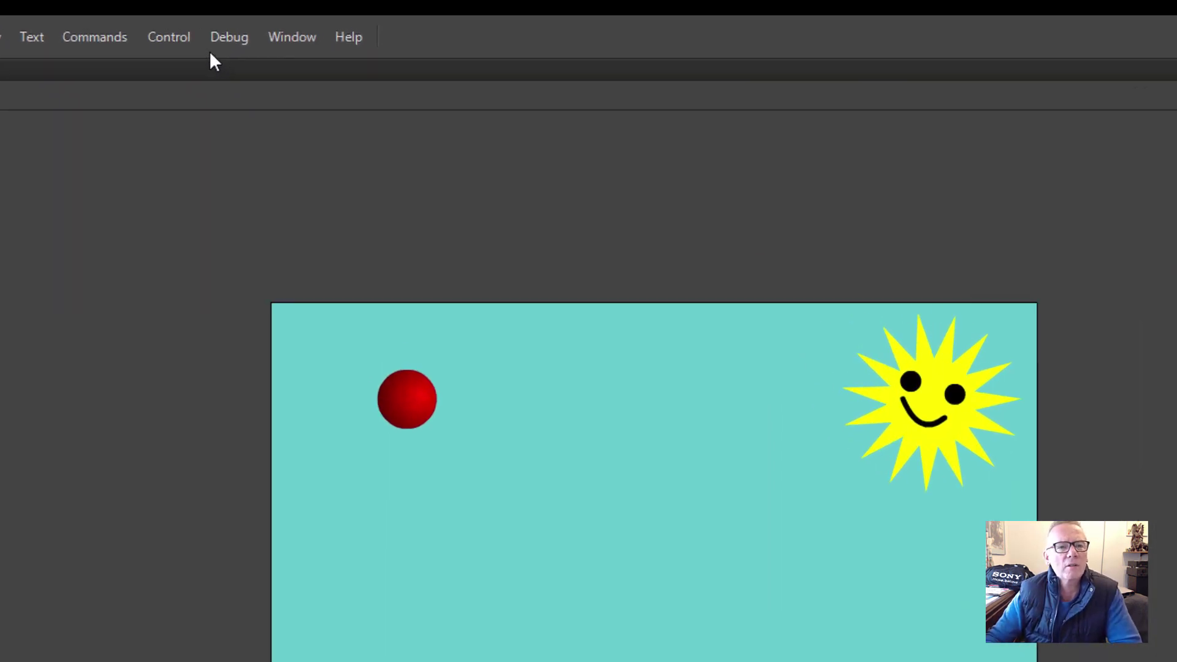
click(92, 62)
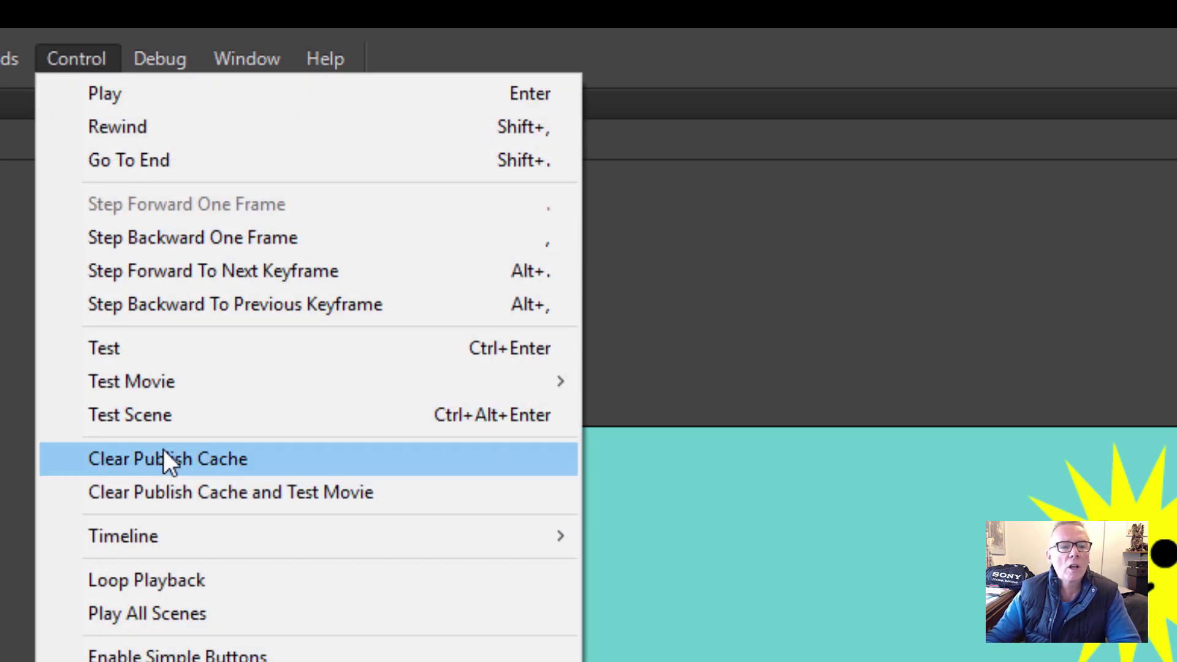
click(156, 574)
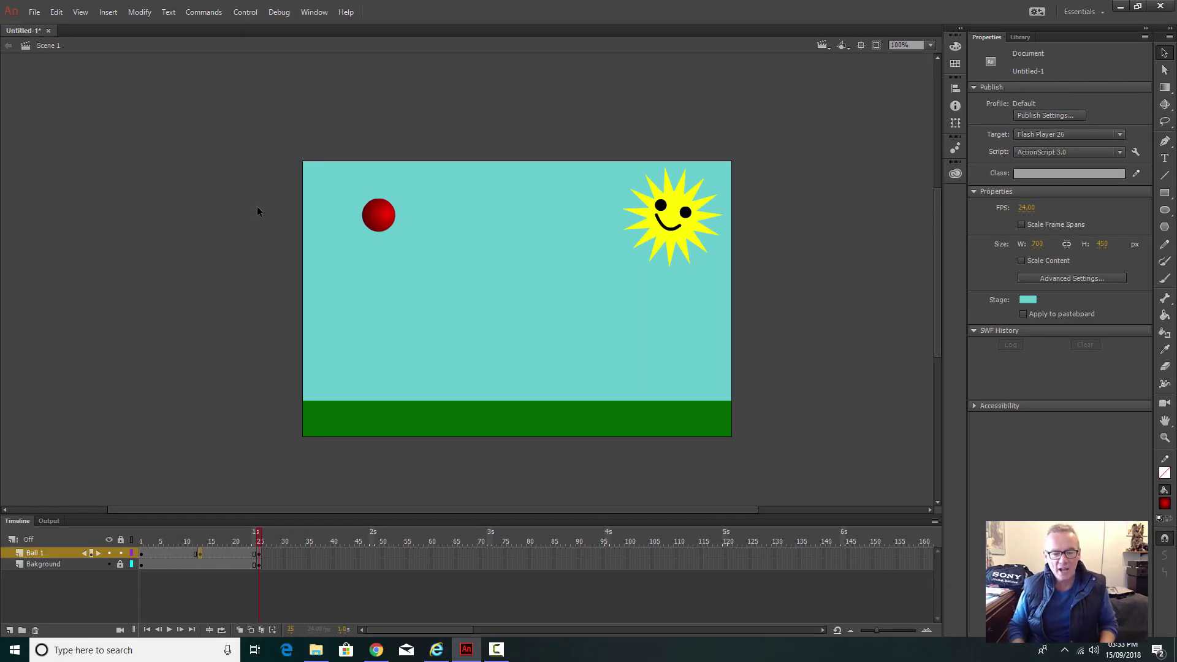
key(Return)
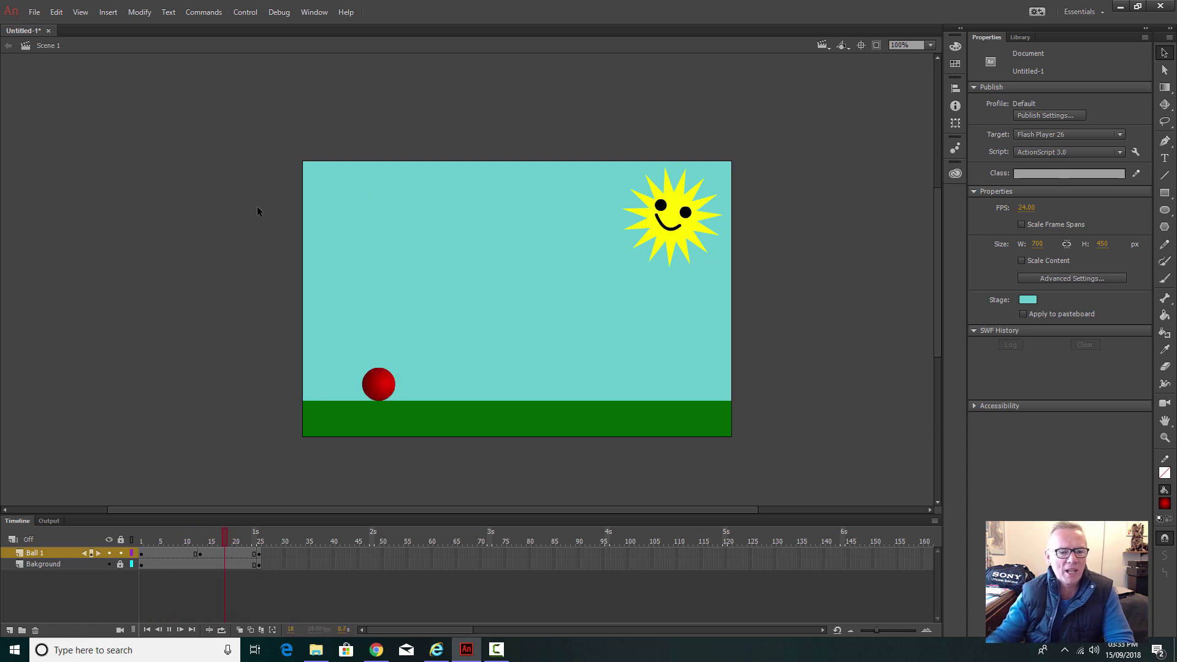
click(234, 553)
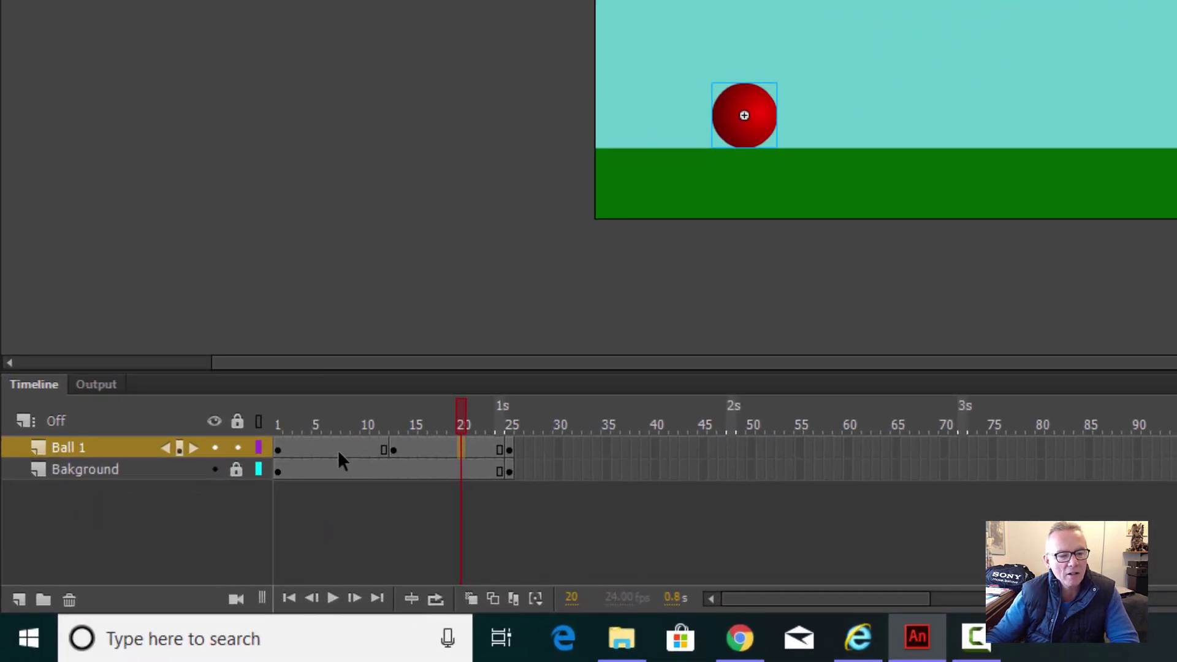
Create a classic tween on the Ball 1 layer between the keyframes at frames 1 and 13.
click(335, 450)
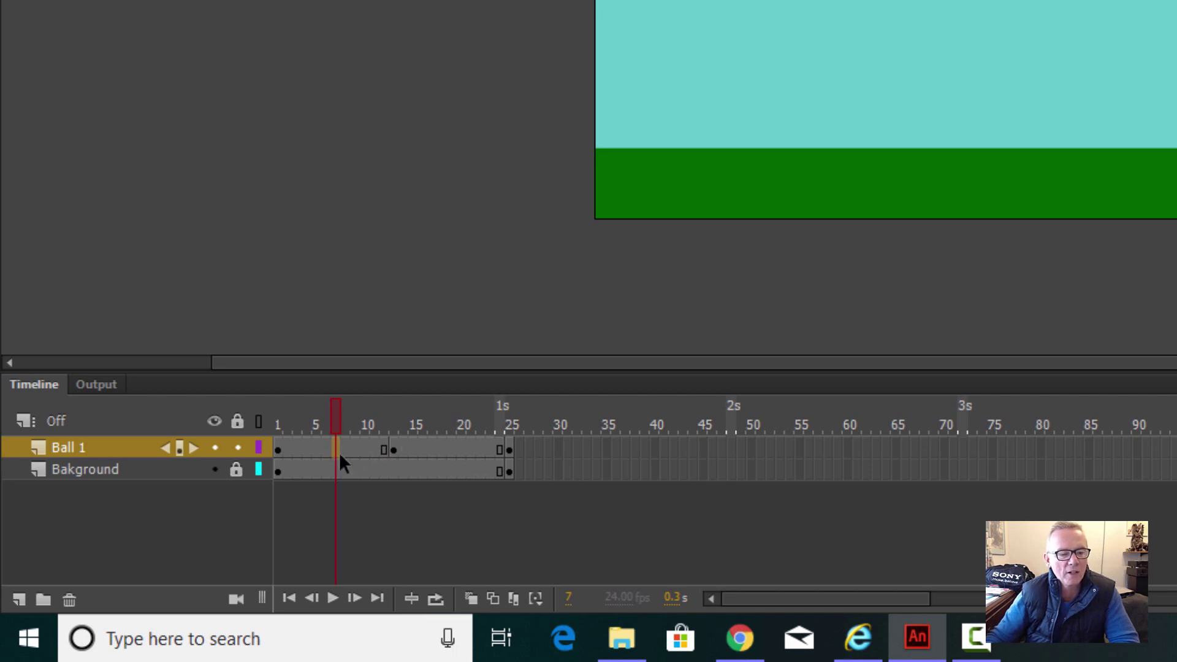
right_click(335, 449)
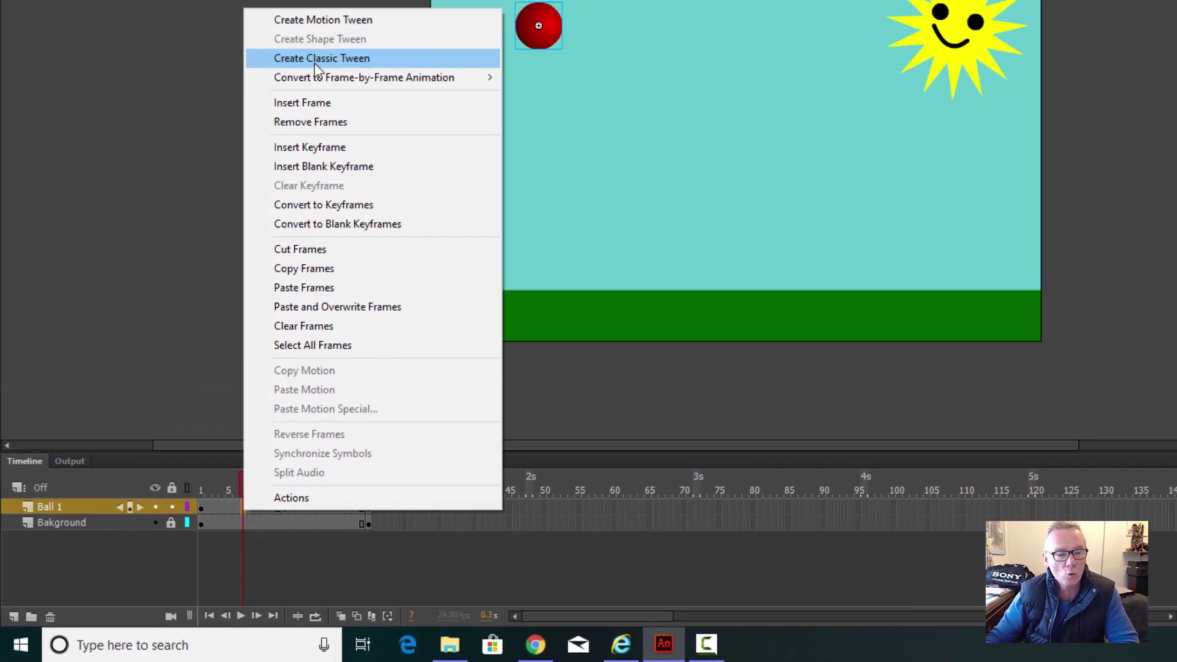
click(315, 64)
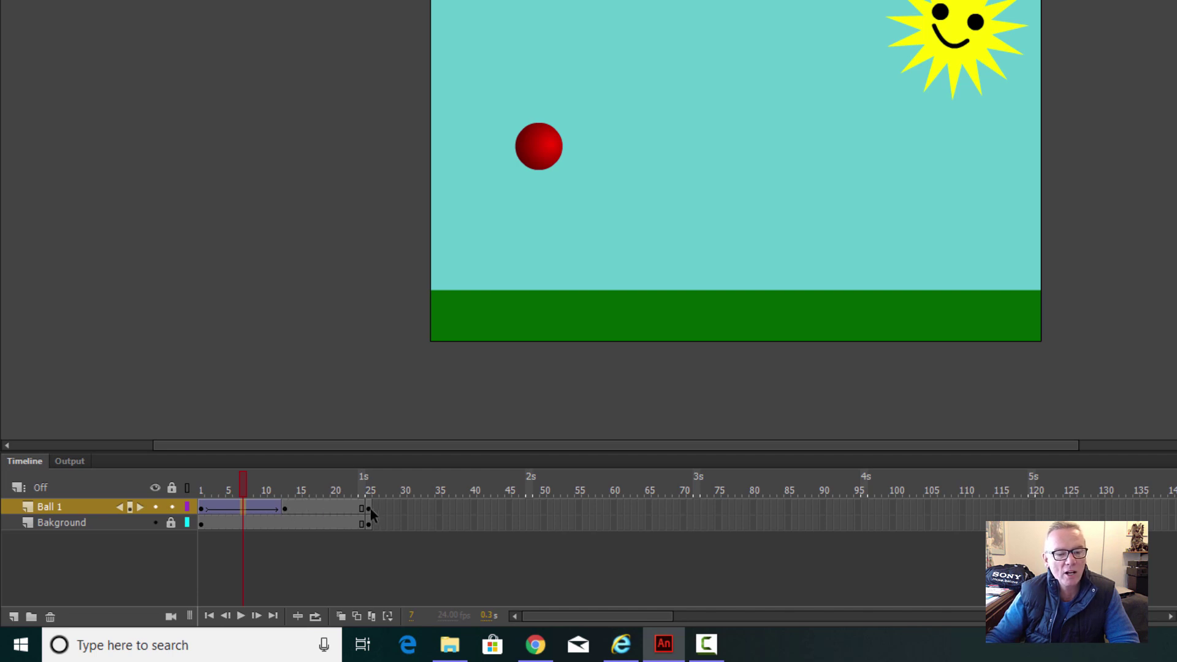
Create a classic tween on the Ball 1 layer between the keyframes at frames 13 and 25.
click(321, 509)
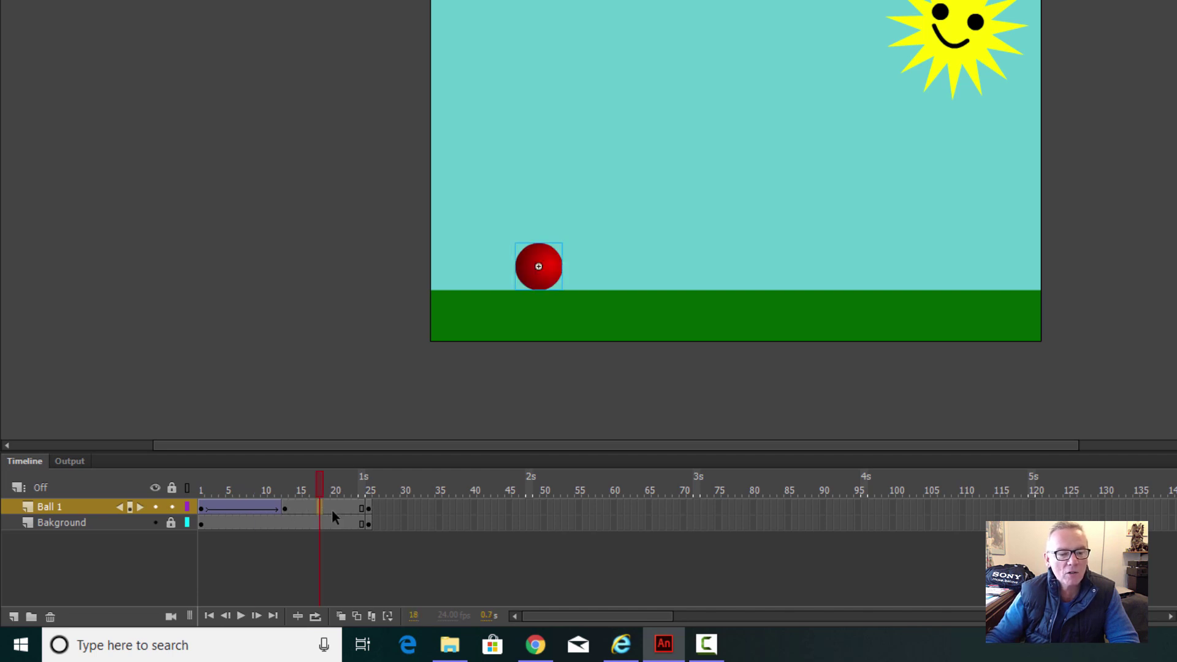
click(332, 508)
right_click(333, 508)
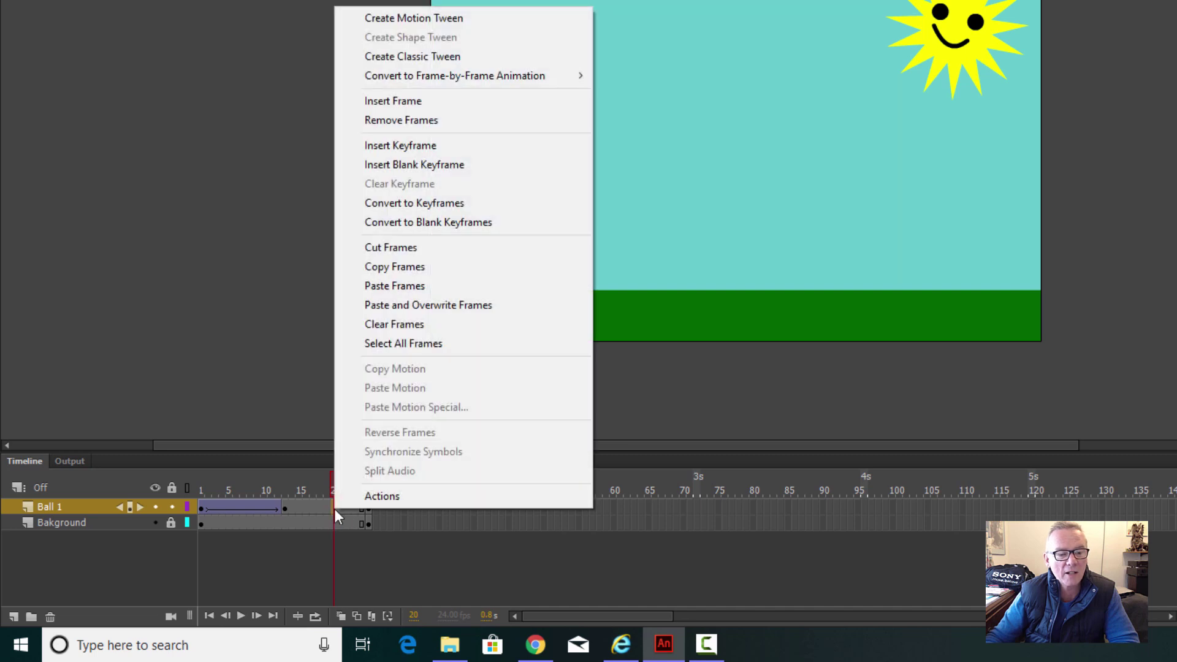
click(444, 62)
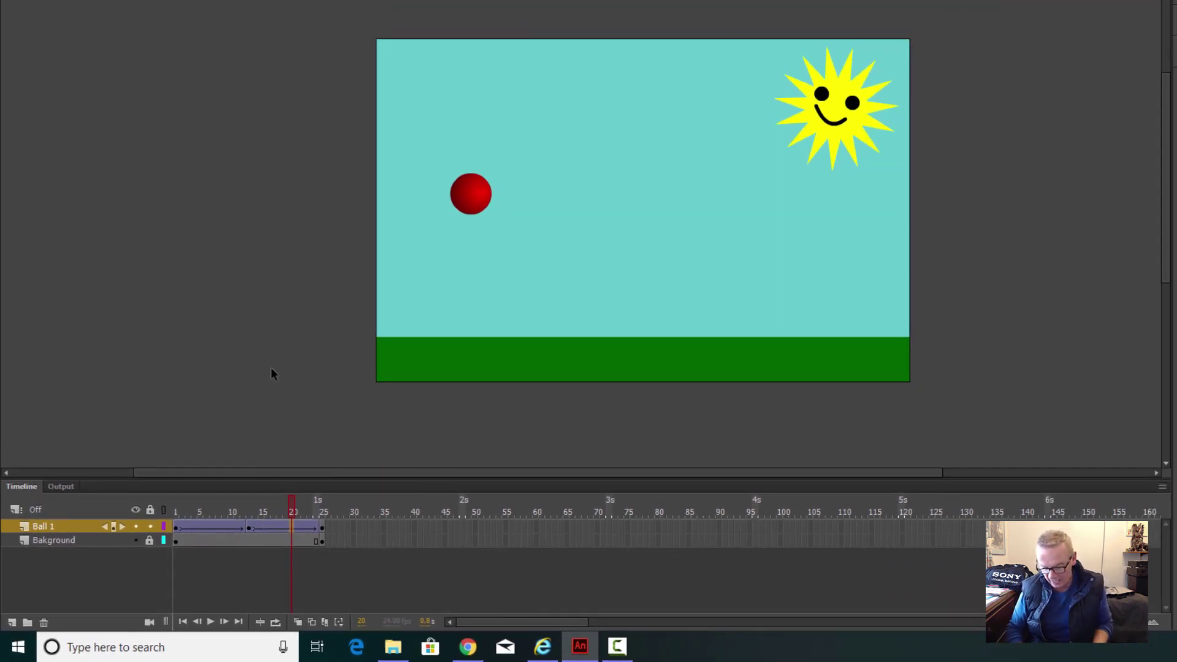
Play the looping bounce animation, stop it, and return the playhead to frame 1.
key(Return)
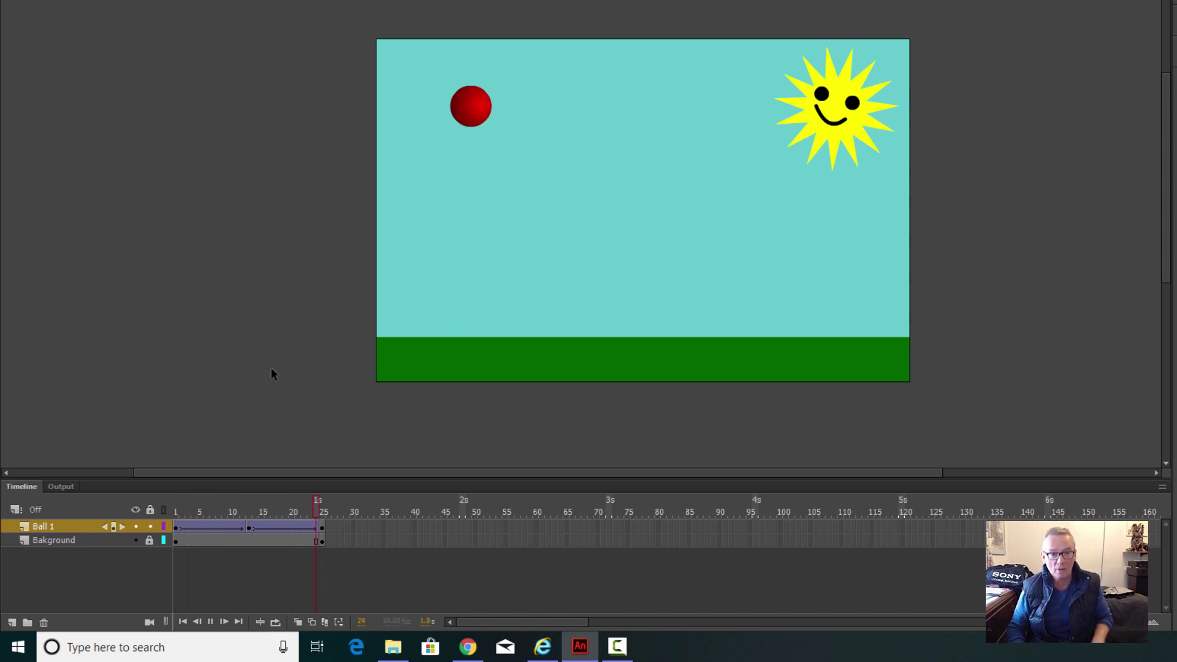
click(224, 527)
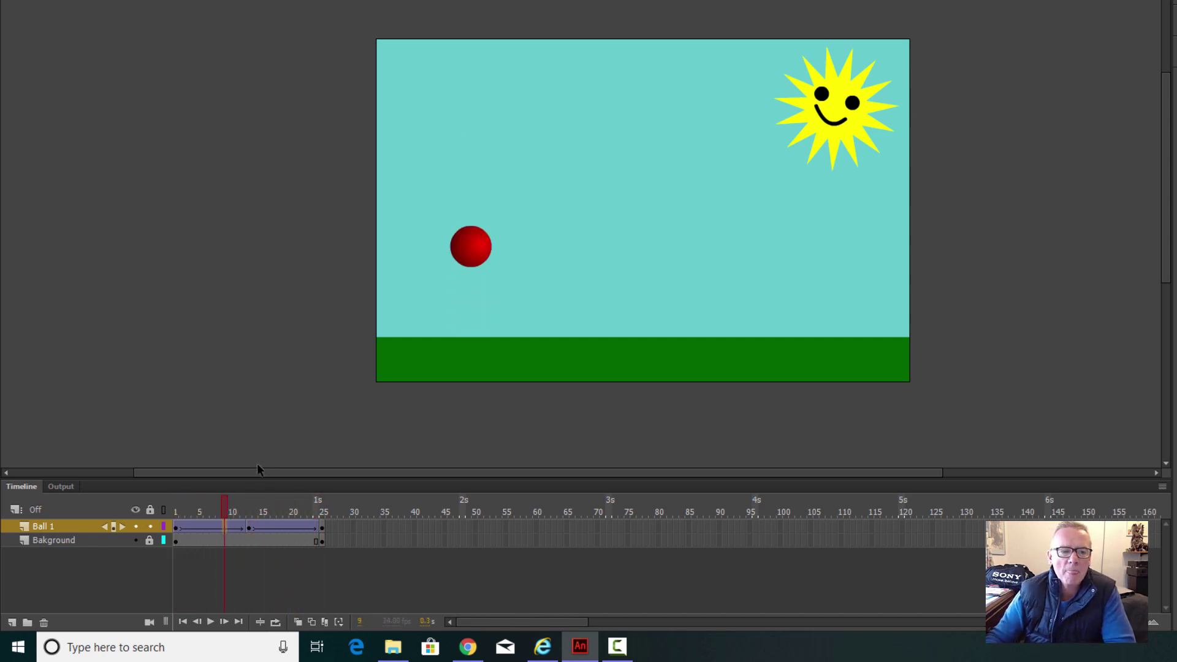
drag(228, 510, 174, 511)
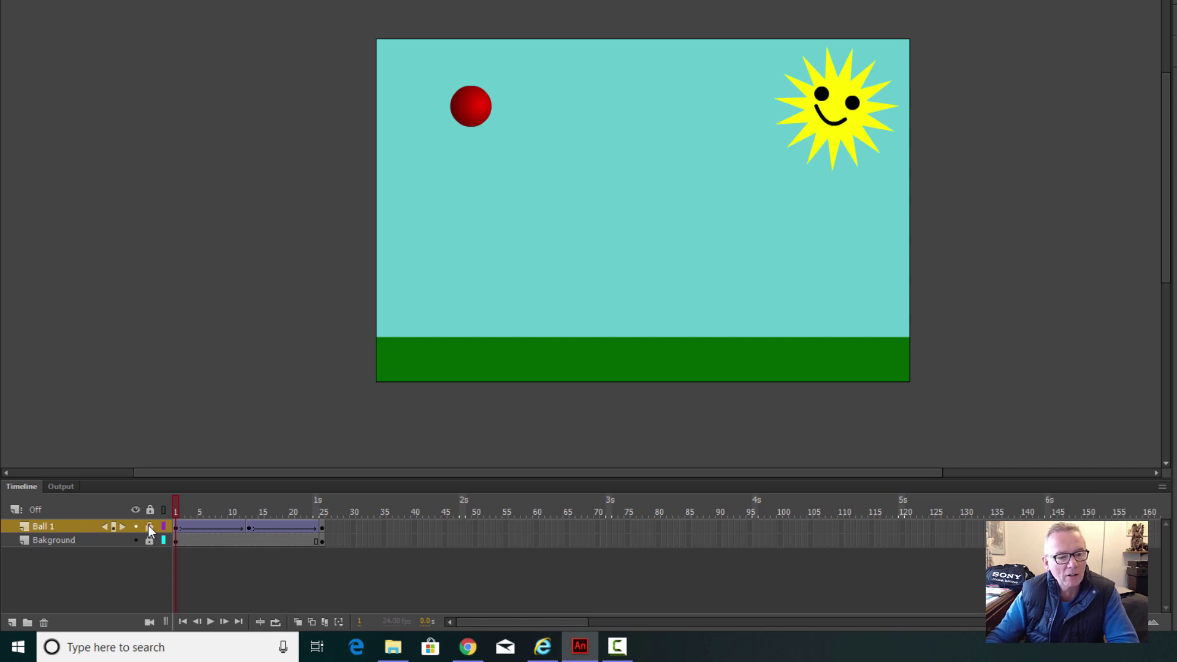
Lock the Ball 1 layer and add a new layer named Ball2 above it.
click(11, 623)
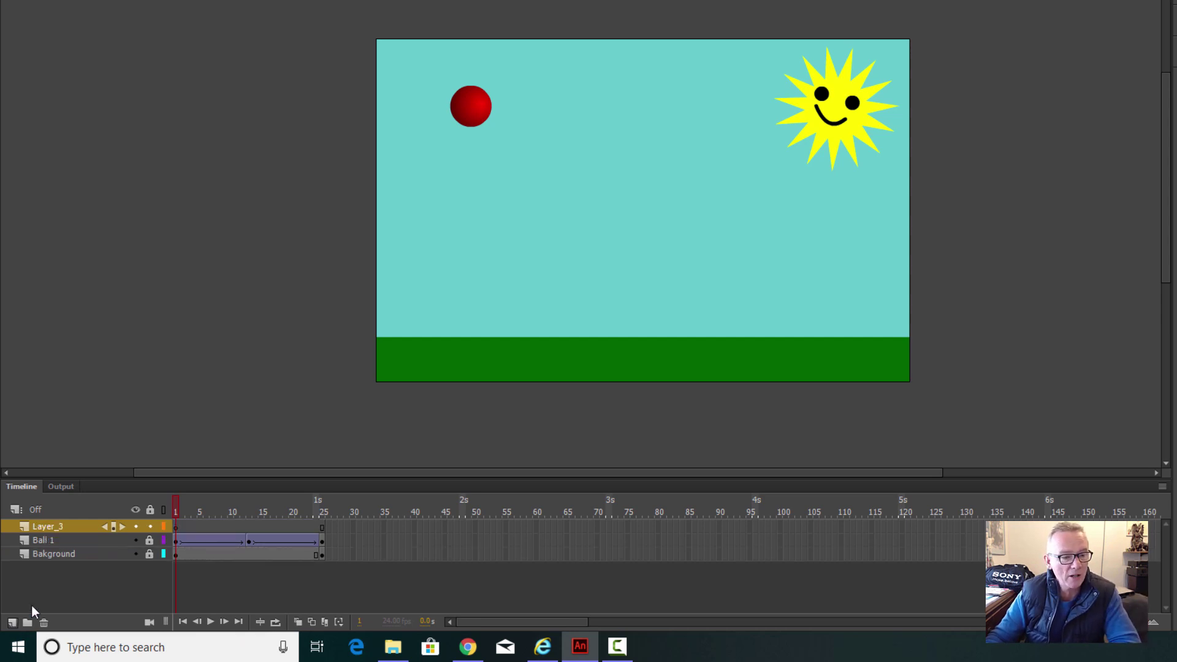
double_click(61, 526)
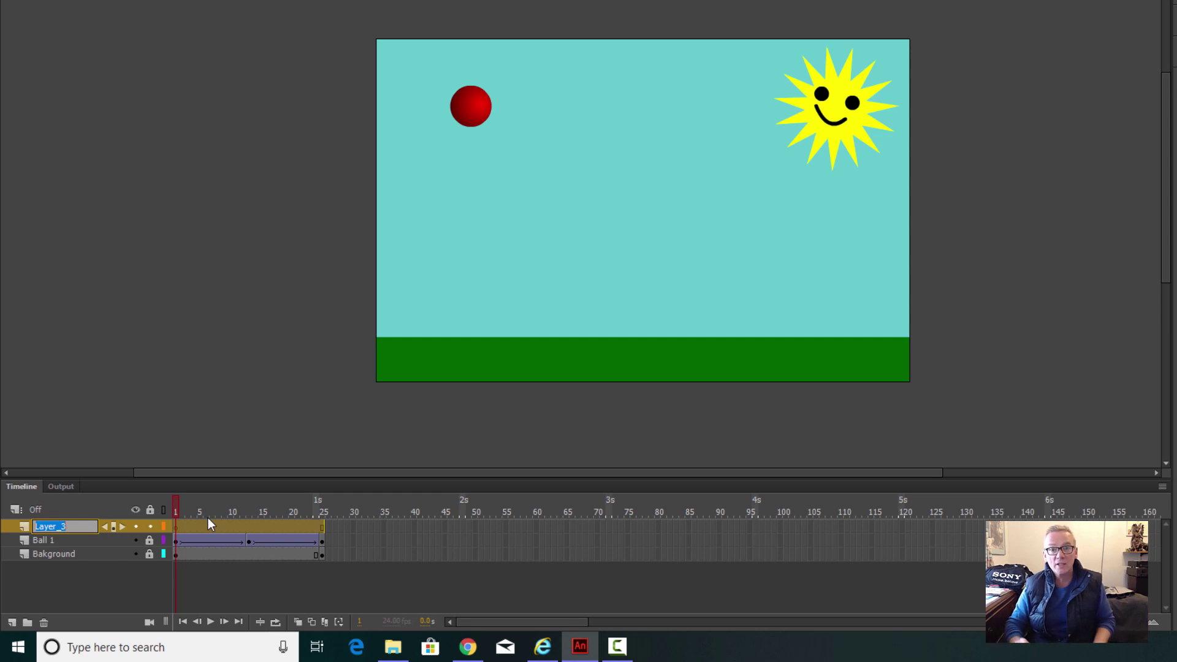
text(Ba)
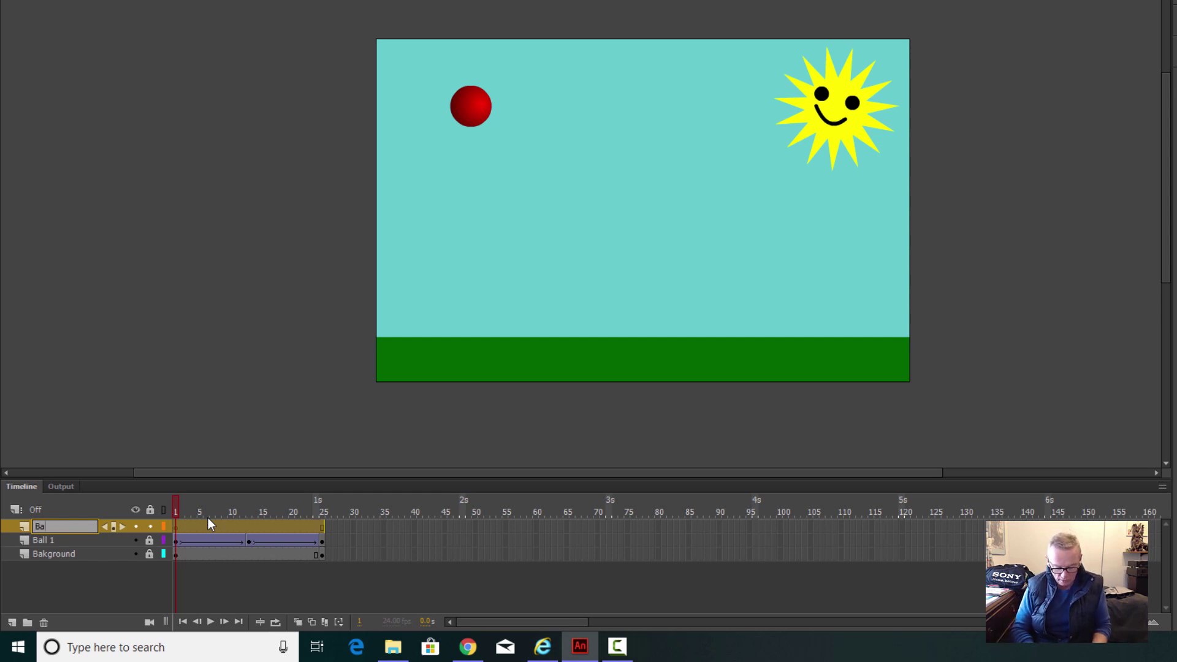
text(ll2)
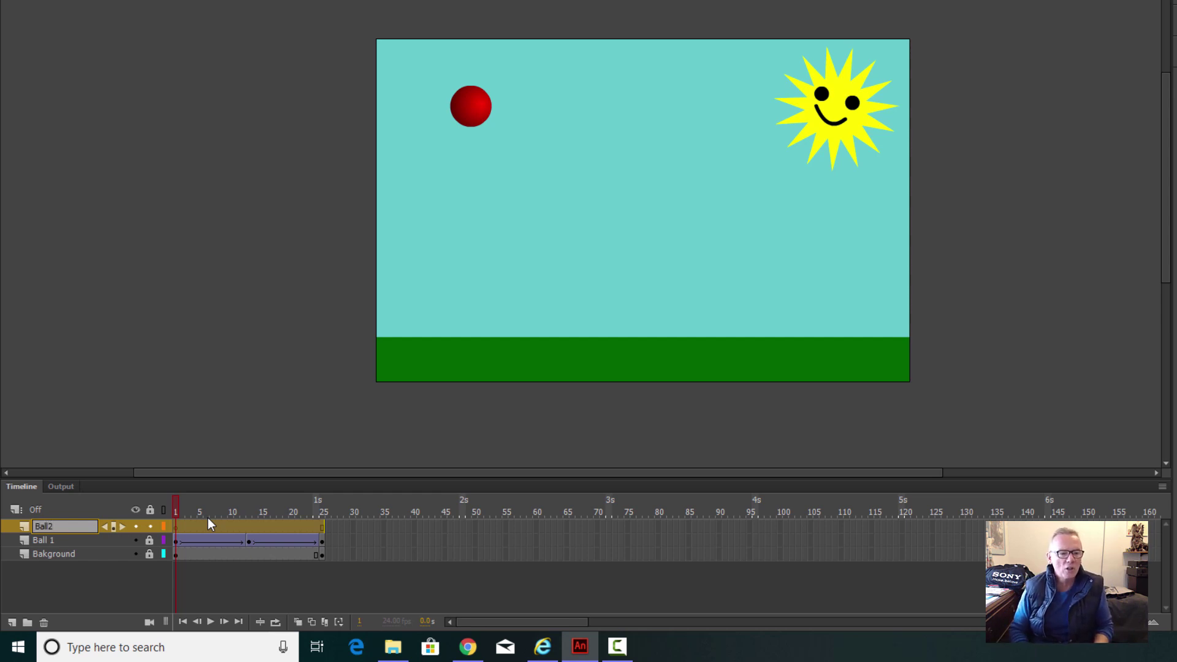
key(Return)
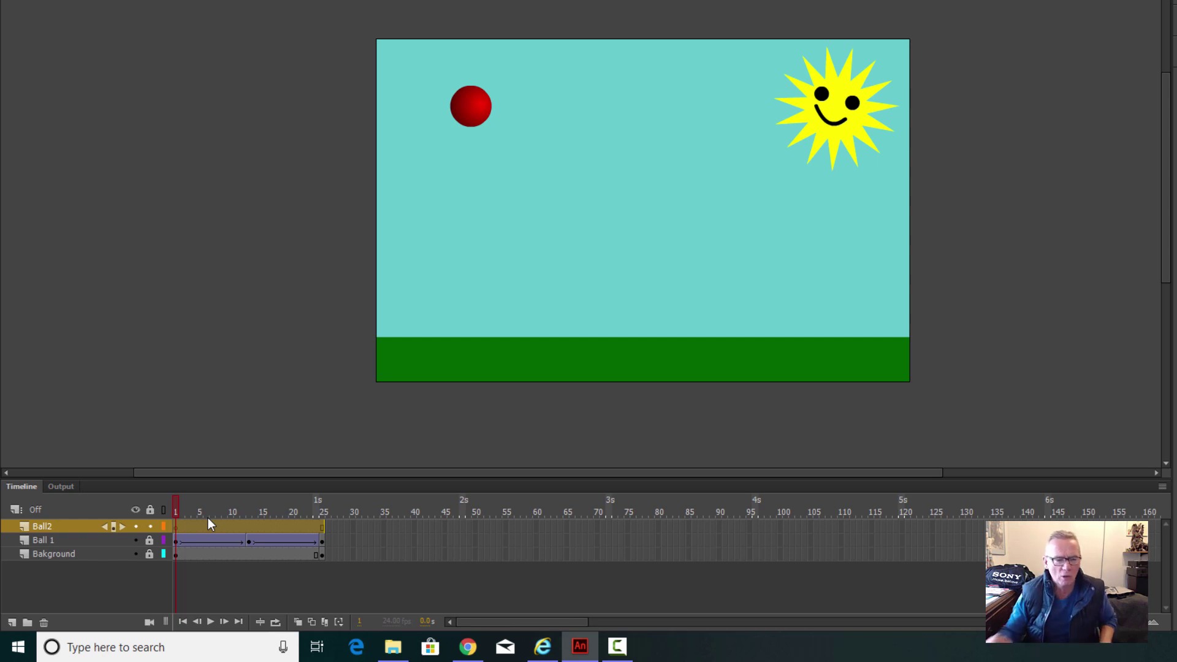
Draw a circle about 54.5 px across with the Oval tool on frame 1 of Ball2, between the first ball and the sun.
click(175, 527)
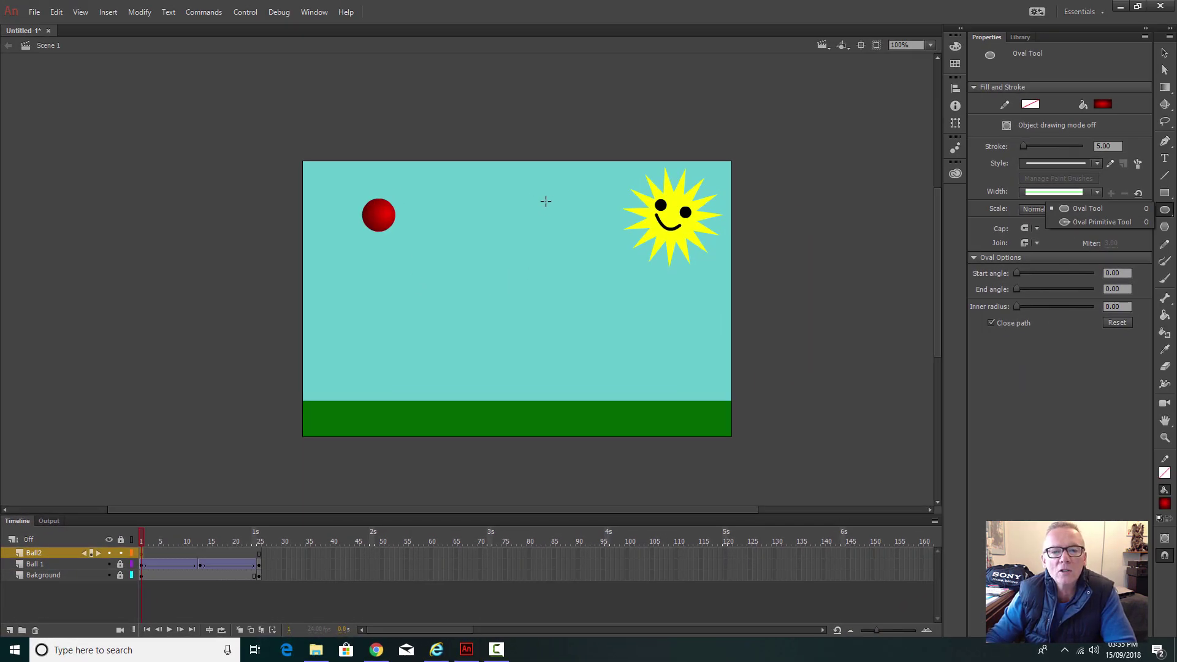
click(541, 200)
drag(542, 201, 576, 233)
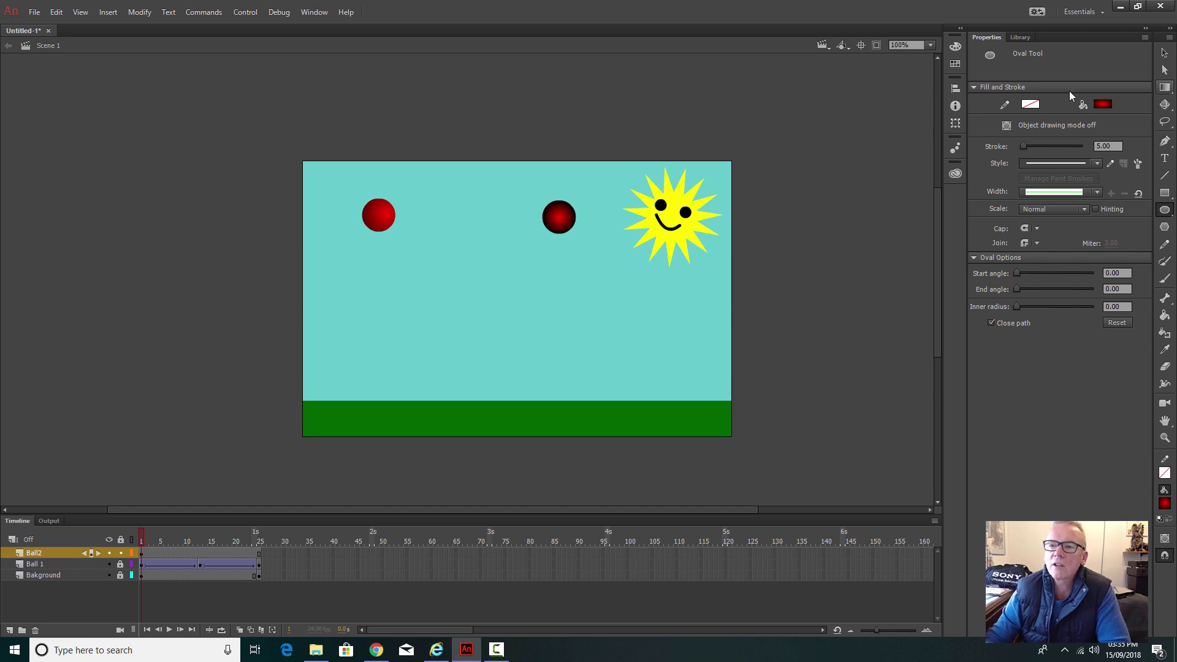
Use the Gradient Transform tool to shift the new ball's radial highlight slightly right and enlarge the gradient beyond the ball's edge.
click(1164, 53)
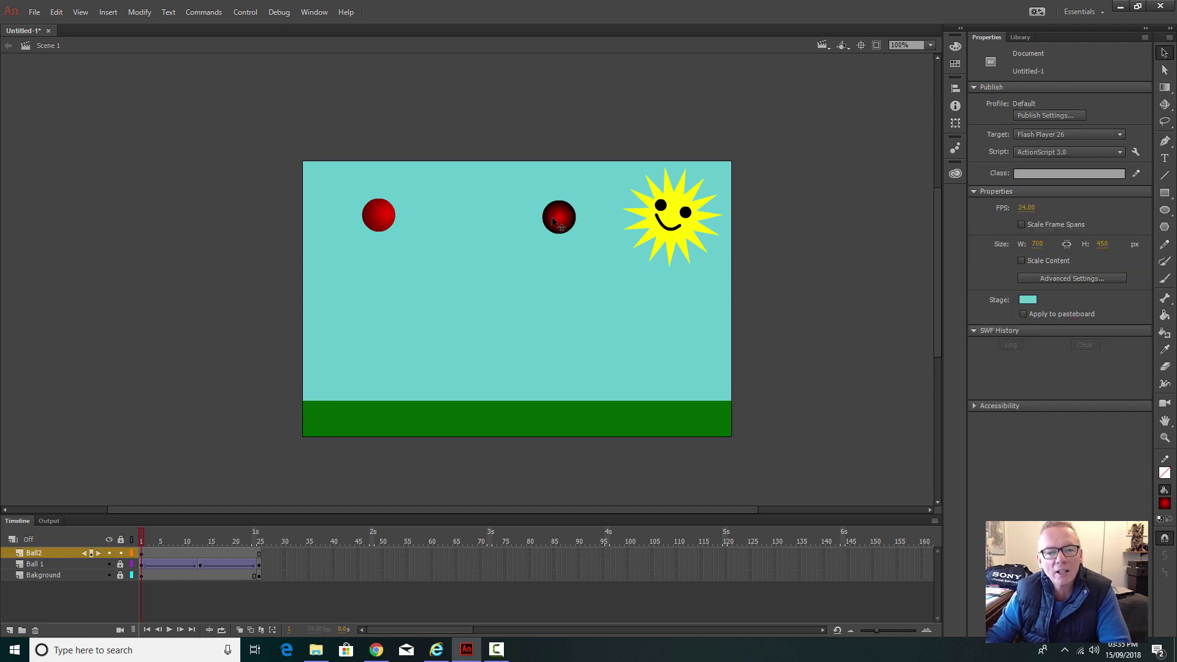
click(555, 222)
click(1166, 90)
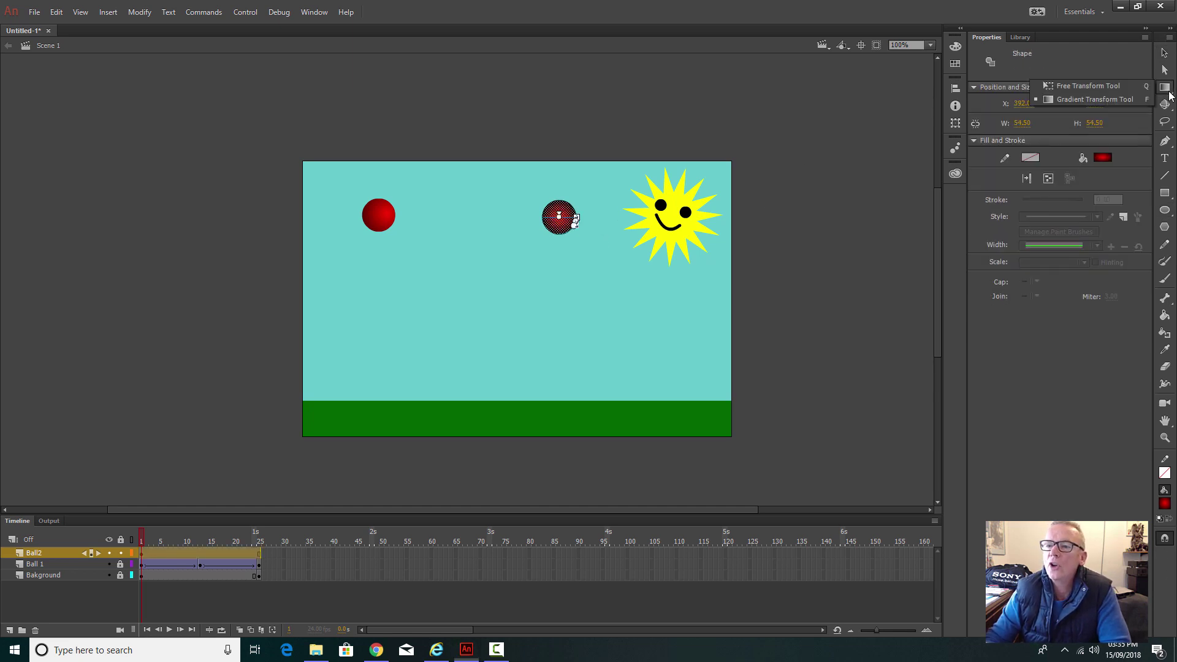
click(1094, 99)
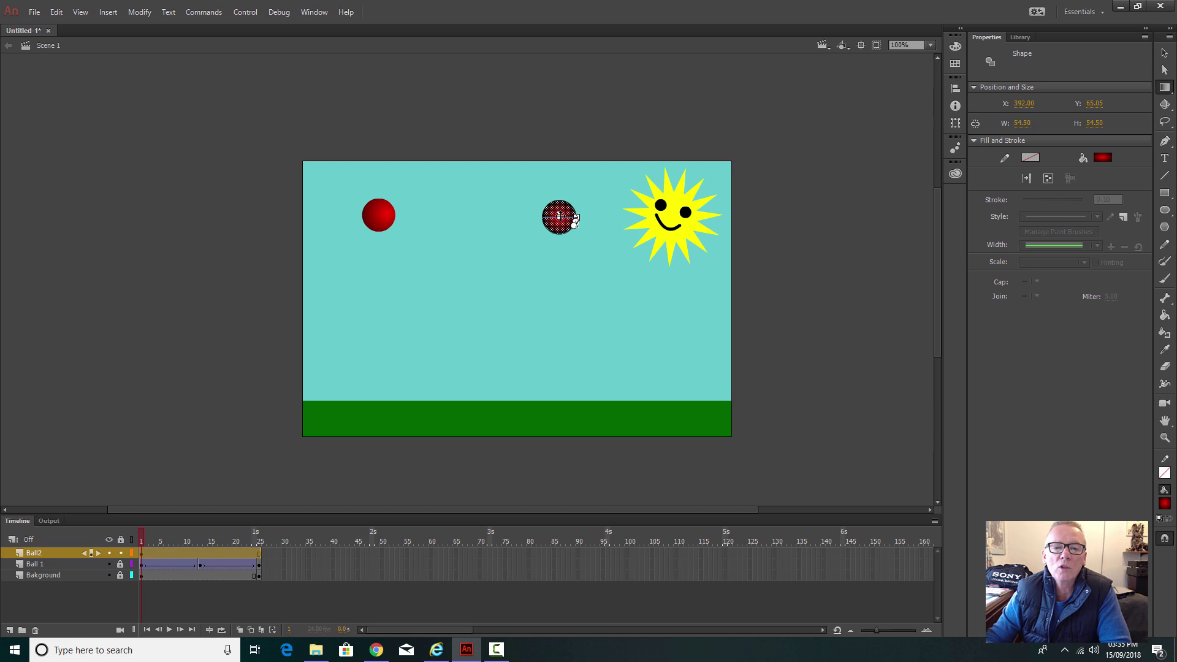
click(558, 215)
drag(560, 213, 569, 214)
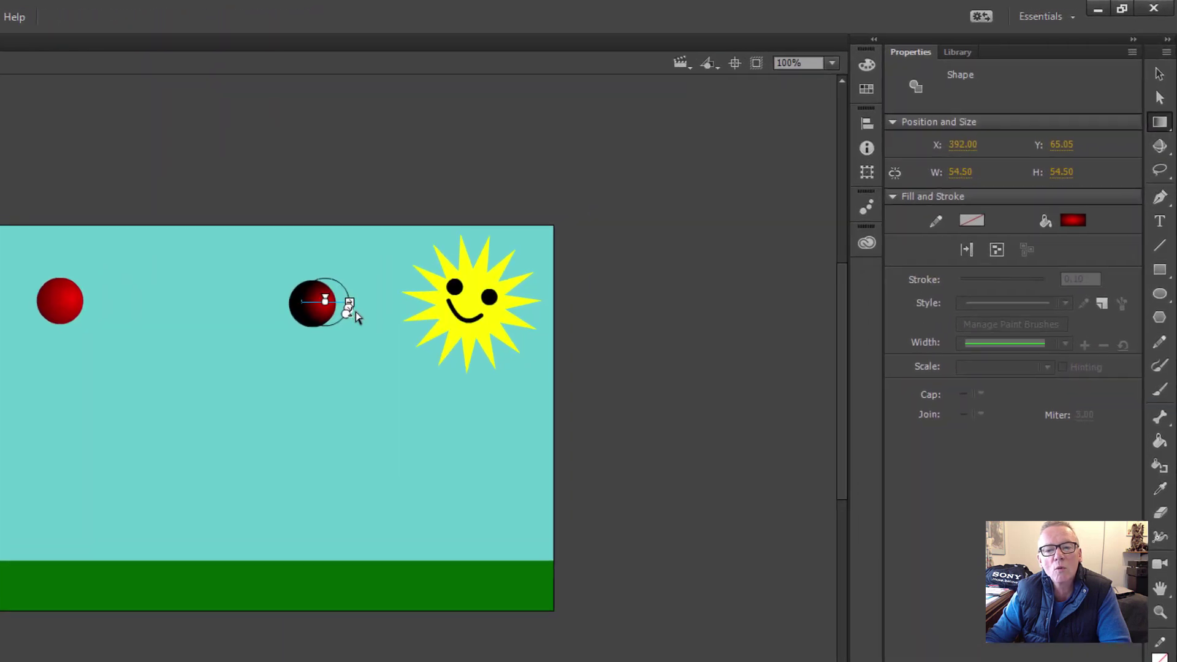
mouse_move(354, 312)
mouse_down()
mouse_move(376, 331)
mouse_move(372, 319)
mouse_up()
drag(174, 396, 169, 395)
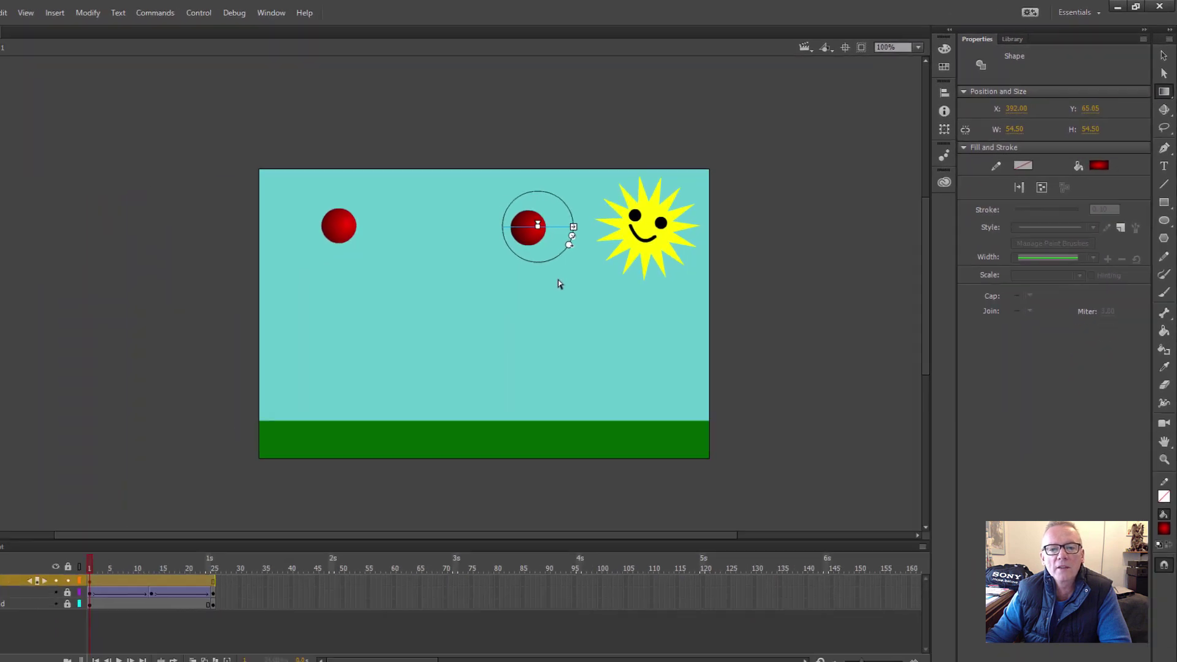
click(588, 283)
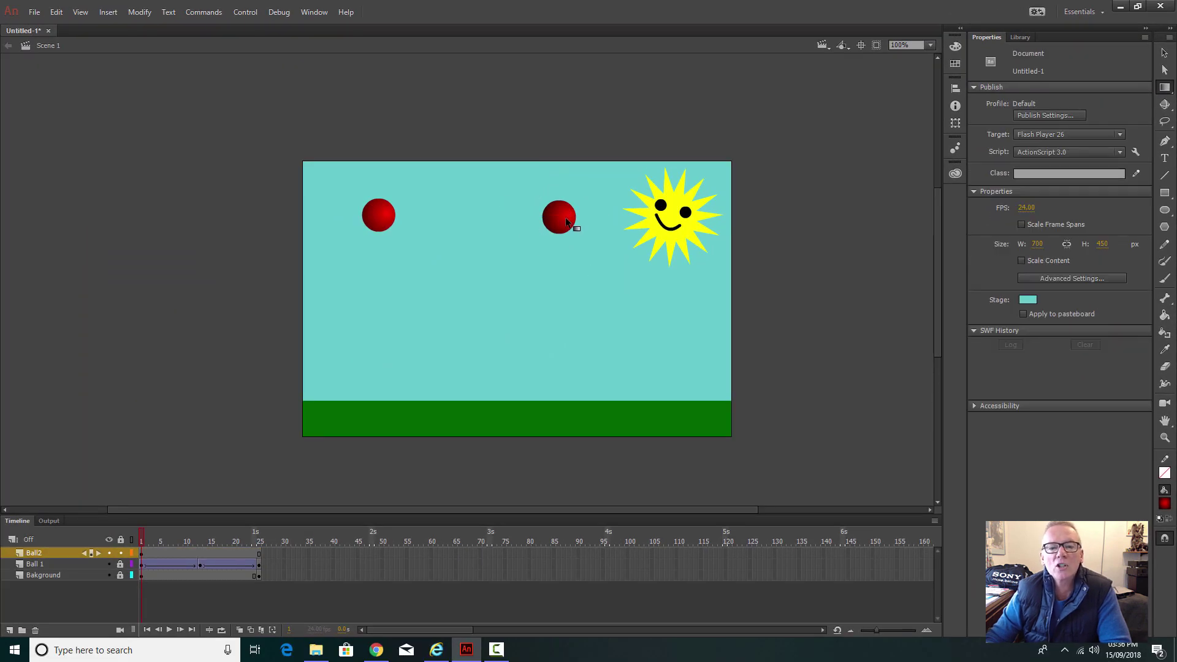
click(563, 215)
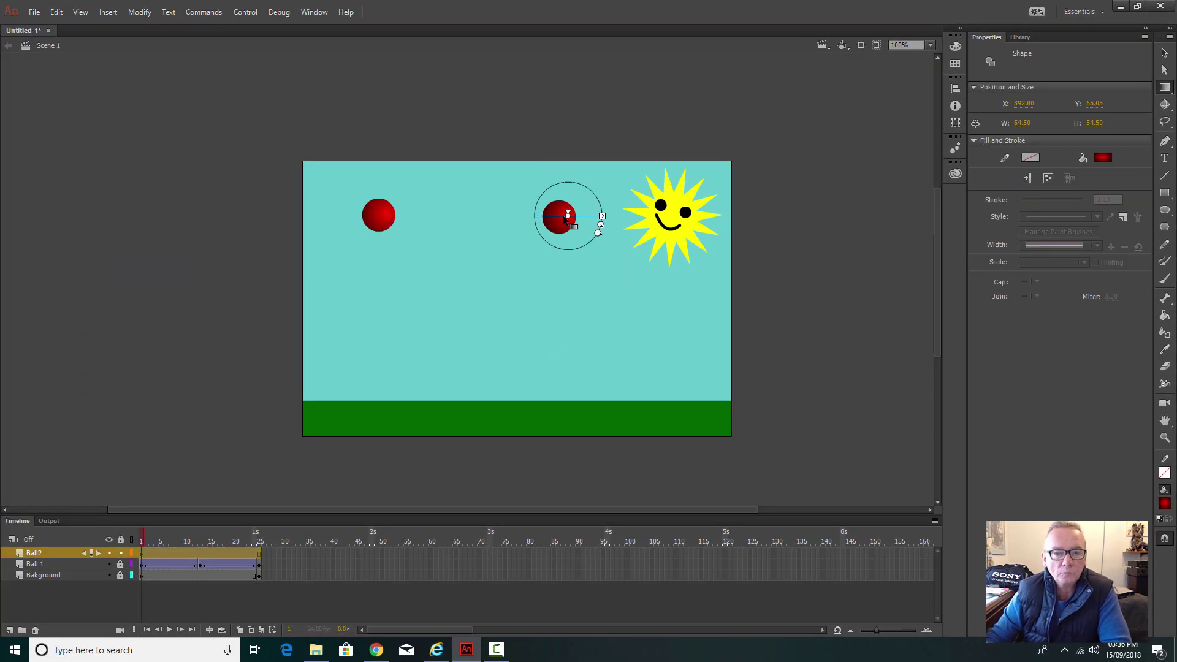
Convert the new ball to a Movie Clip symbol named Ball 2.
click(1165, 52)
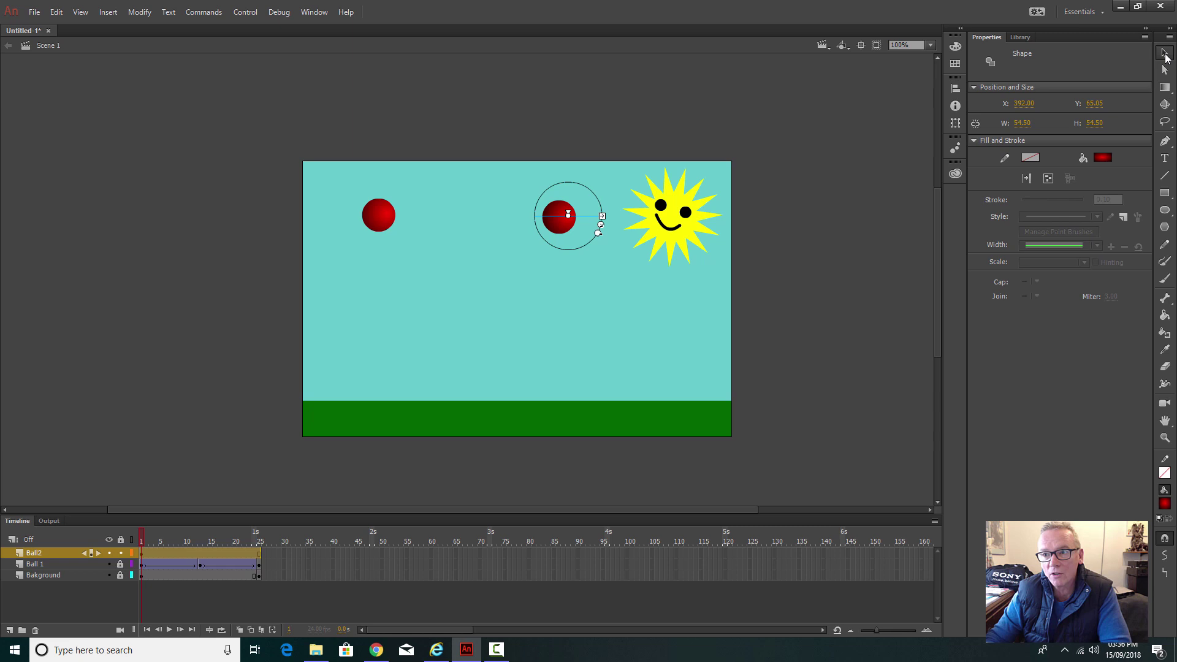
click(566, 220)
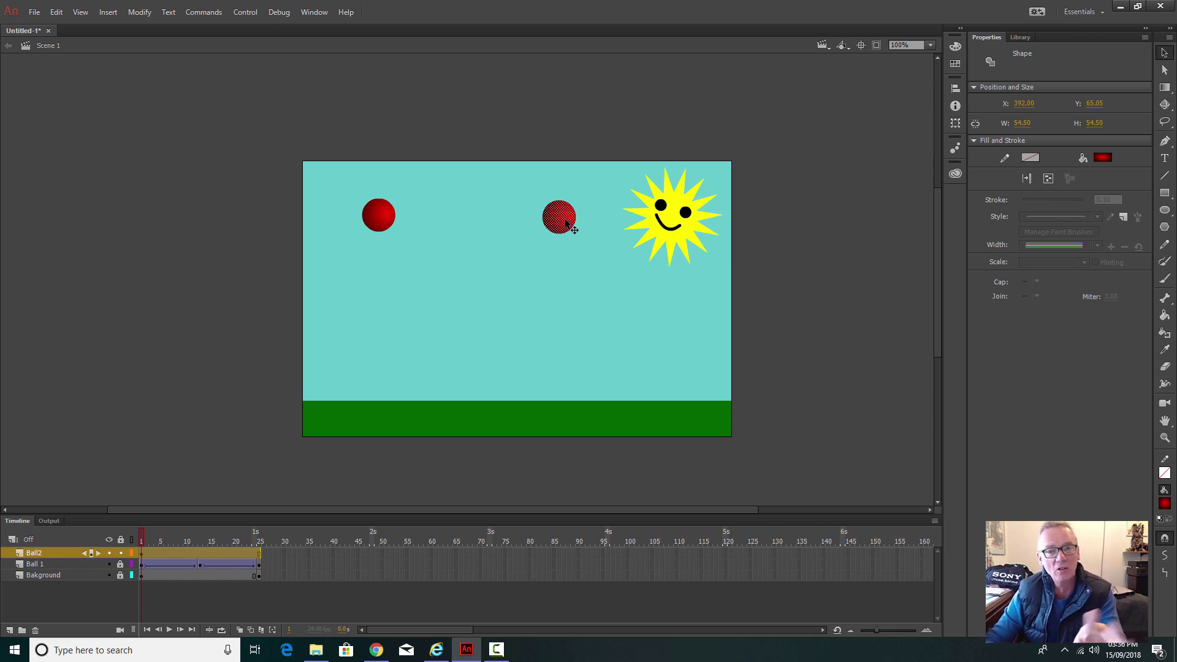
right_click(565, 221)
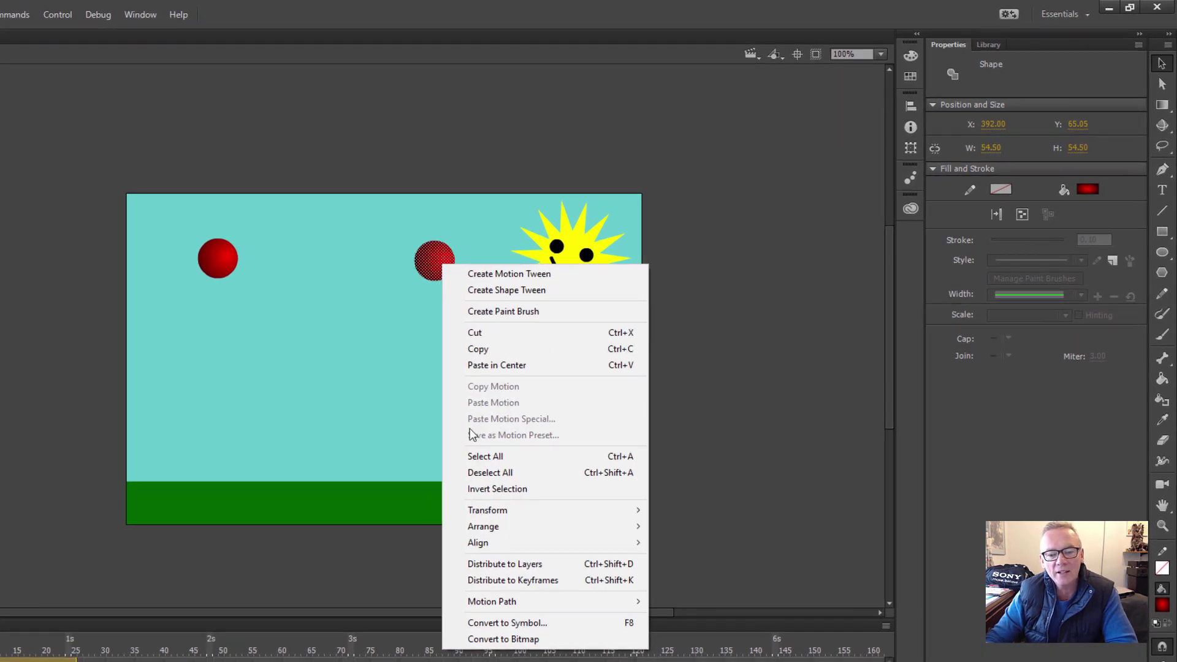
click(505, 619)
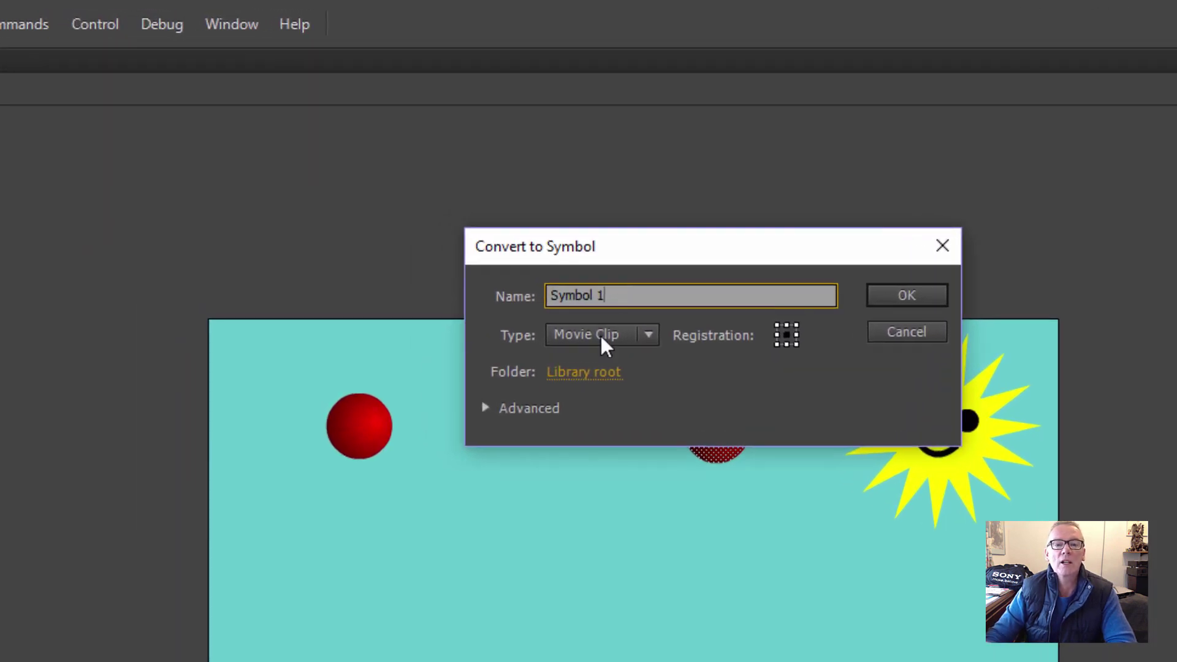
click(648, 334)
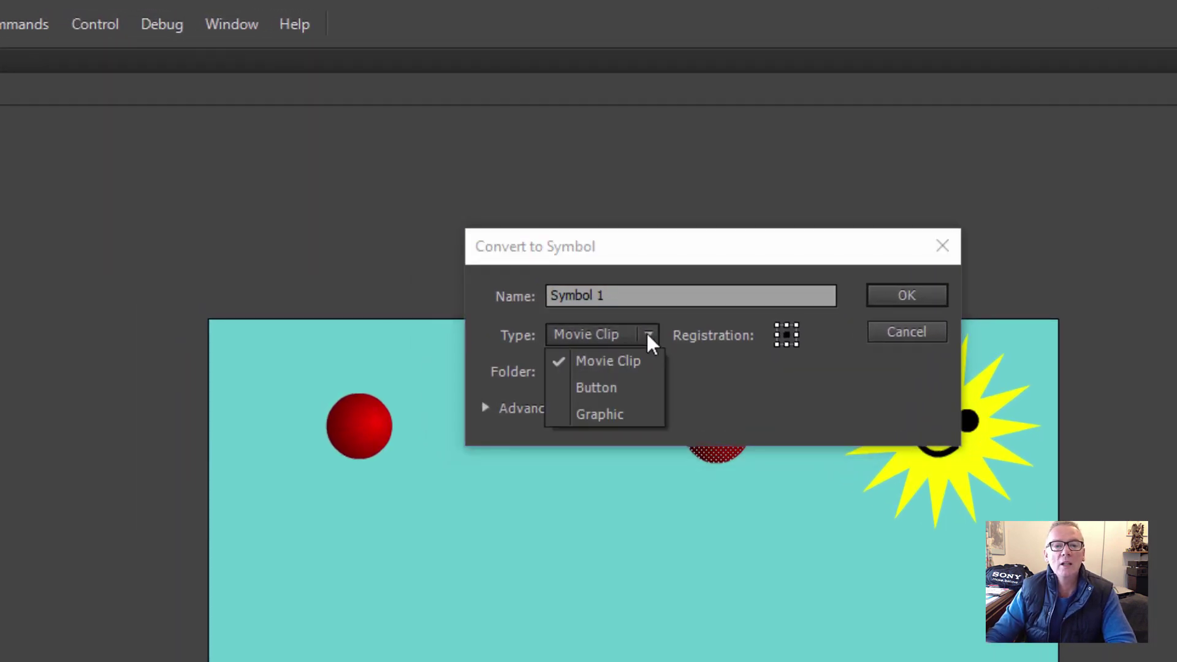
click(608, 357)
click(606, 294)
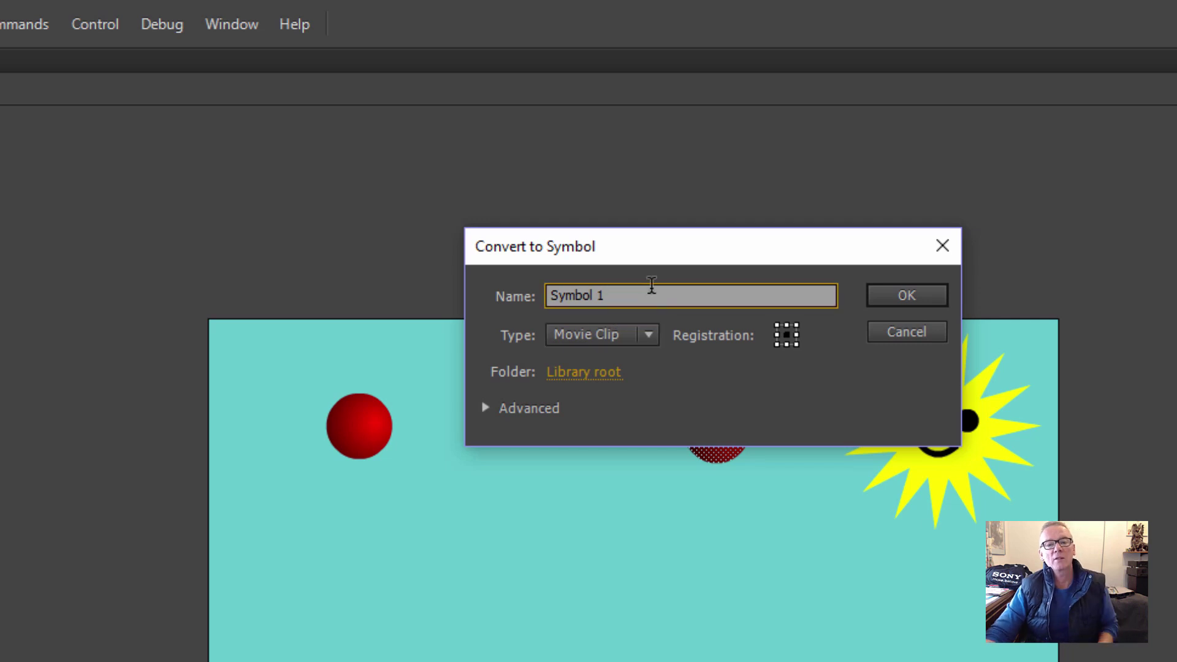
key(BackSpace)
key(BackSpace)
key(BackSpace)
key(BackSpace)
key(BackSpace)
key(BackSpace)
key(BackSpace)
key(BackSpace)
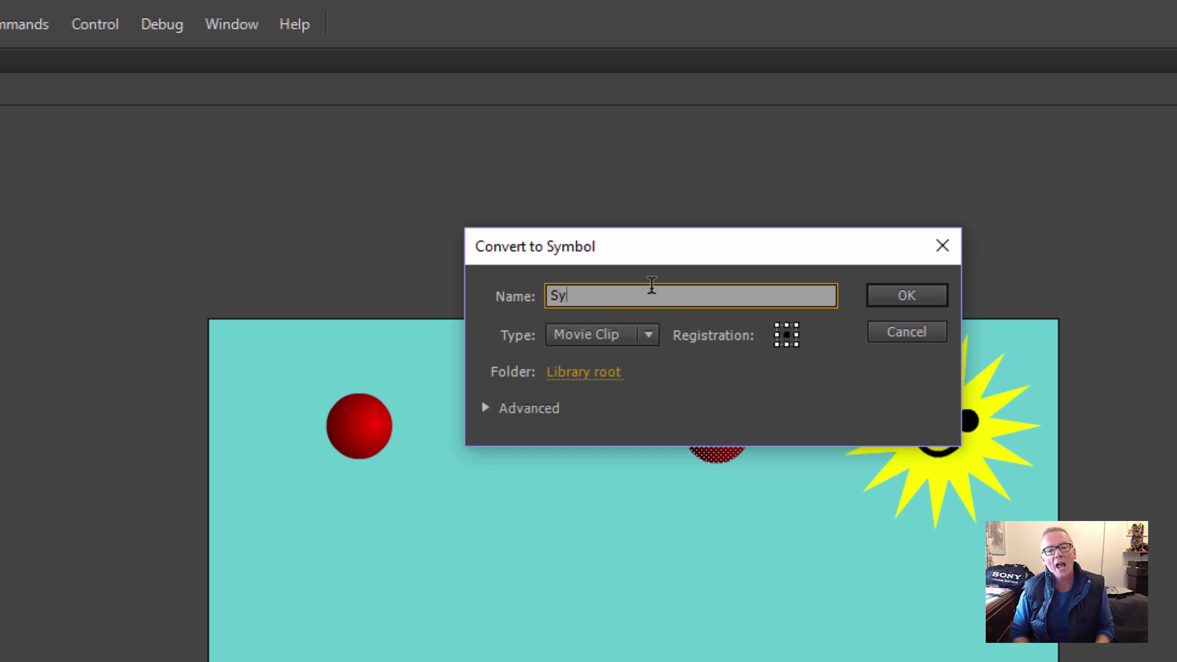
text(Ball 2)
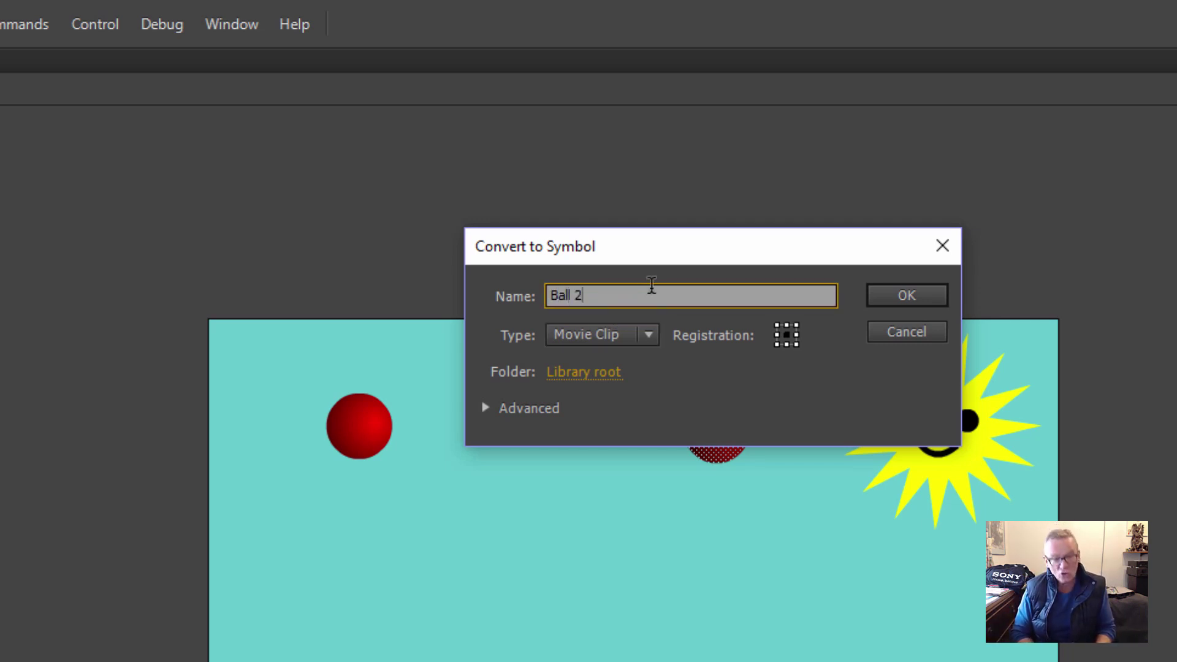
key(Return)
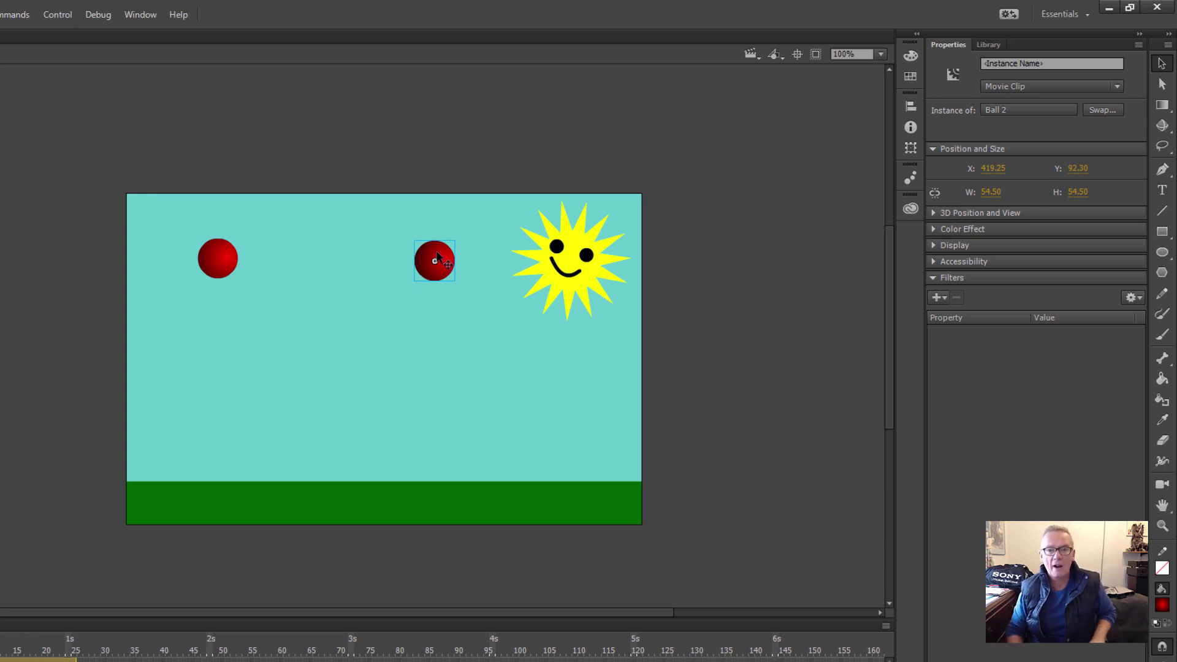
Nudge the second ball up to Y 87.30 so it is level with the first ball.
key(Up)
key(Up)
key(Up)
key(Up)
key(Up)
key(Up)
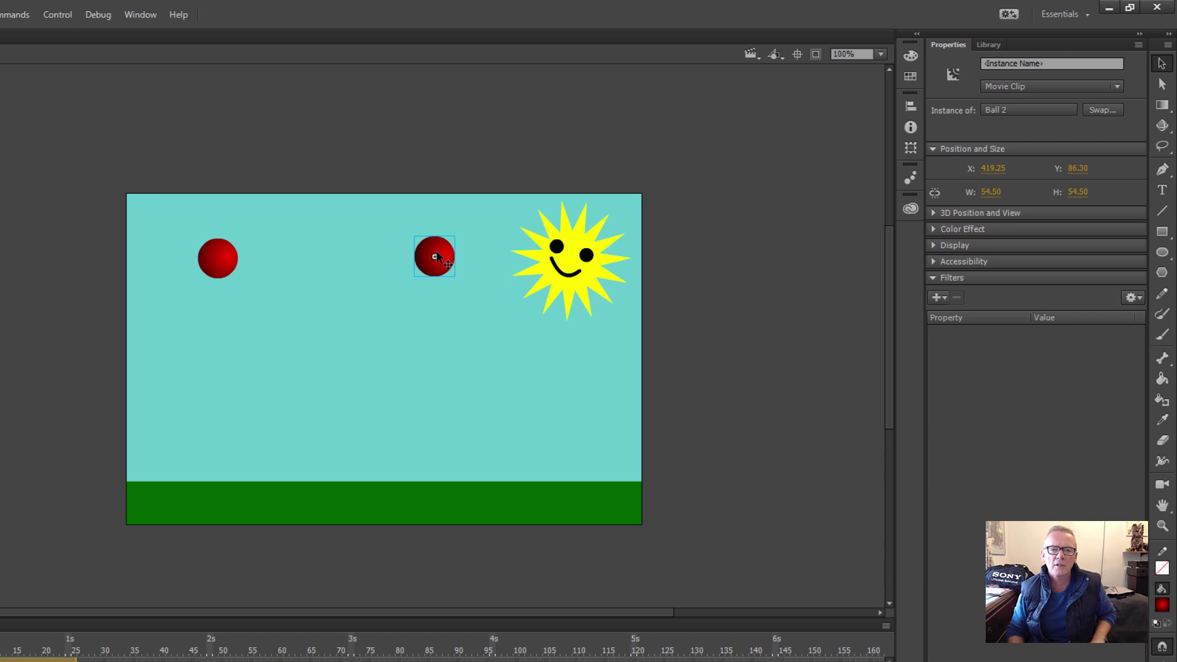
key(Down)
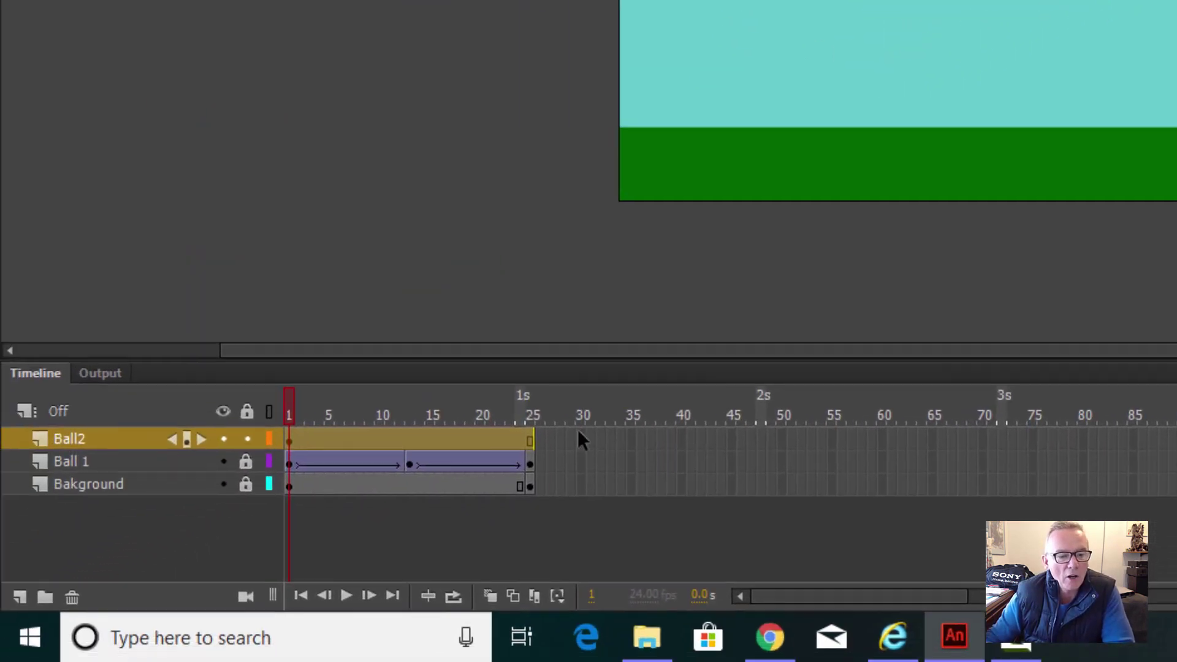
Copy the frames selected from frame 1 of the Ball2 layer and paste them at frame 25 of that layer.
right_click(286, 438)
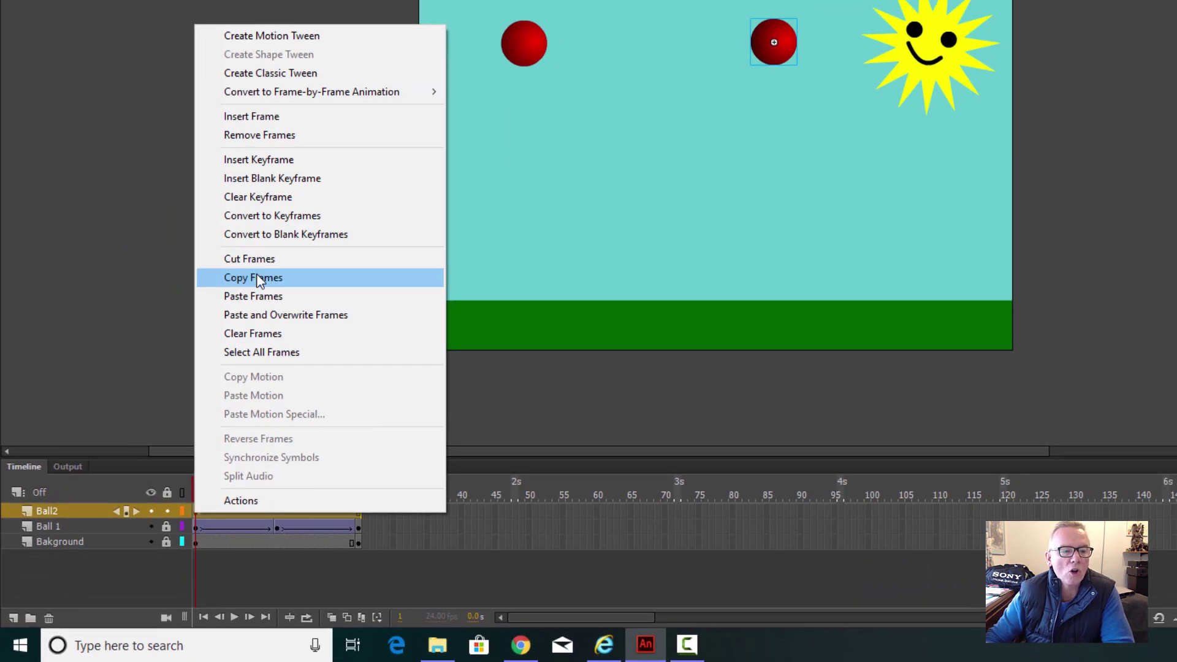
click(258, 278)
click(357, 511)
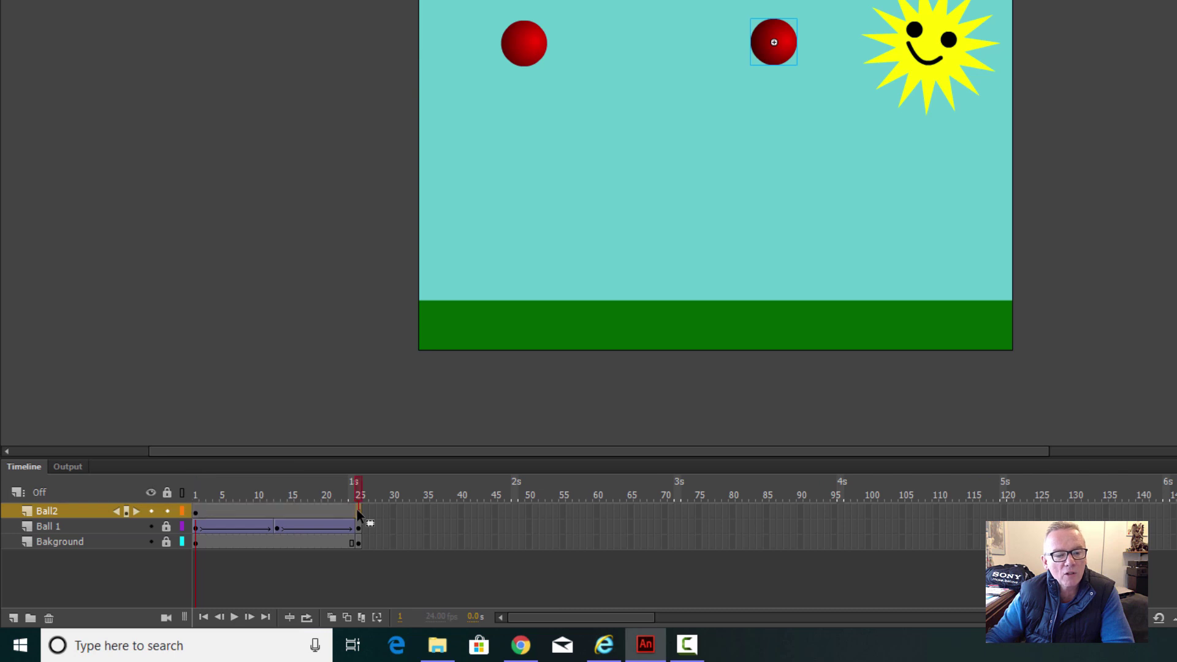
right_click(358, 513)
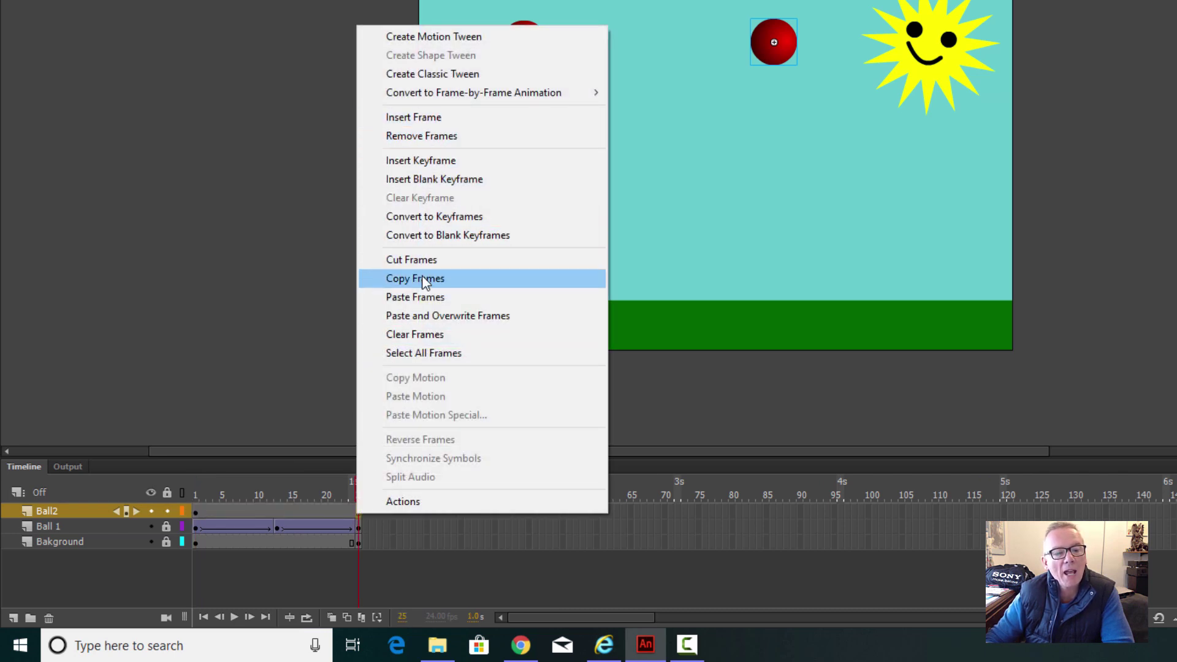
click(422, 298)
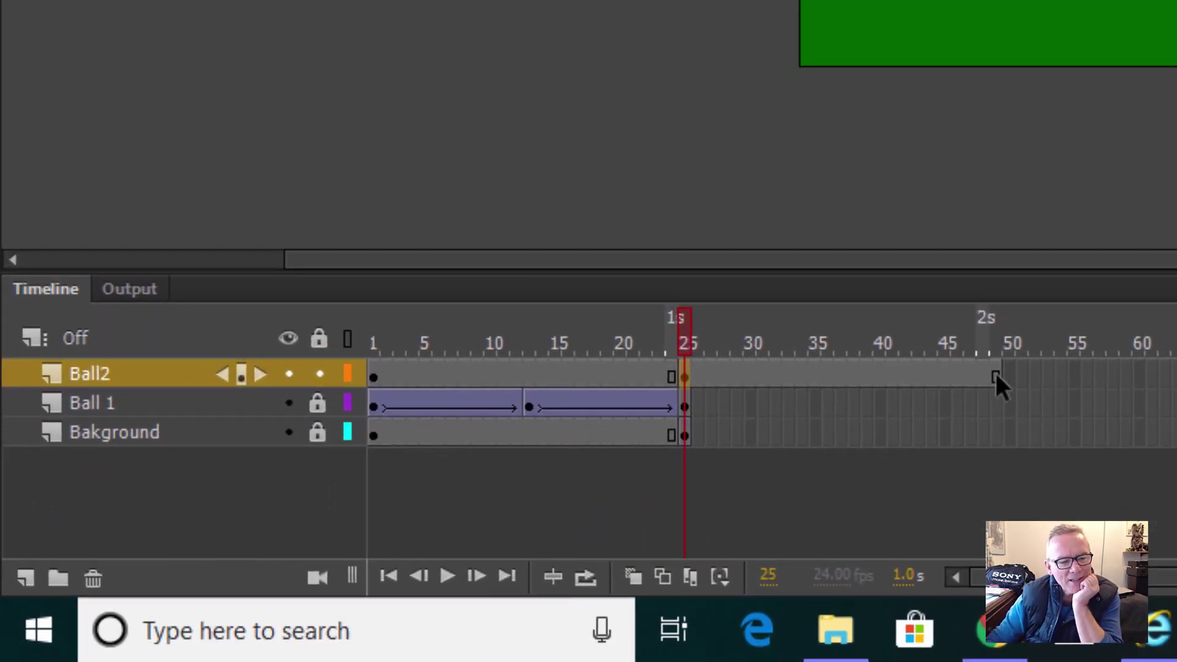
click(871, 386)
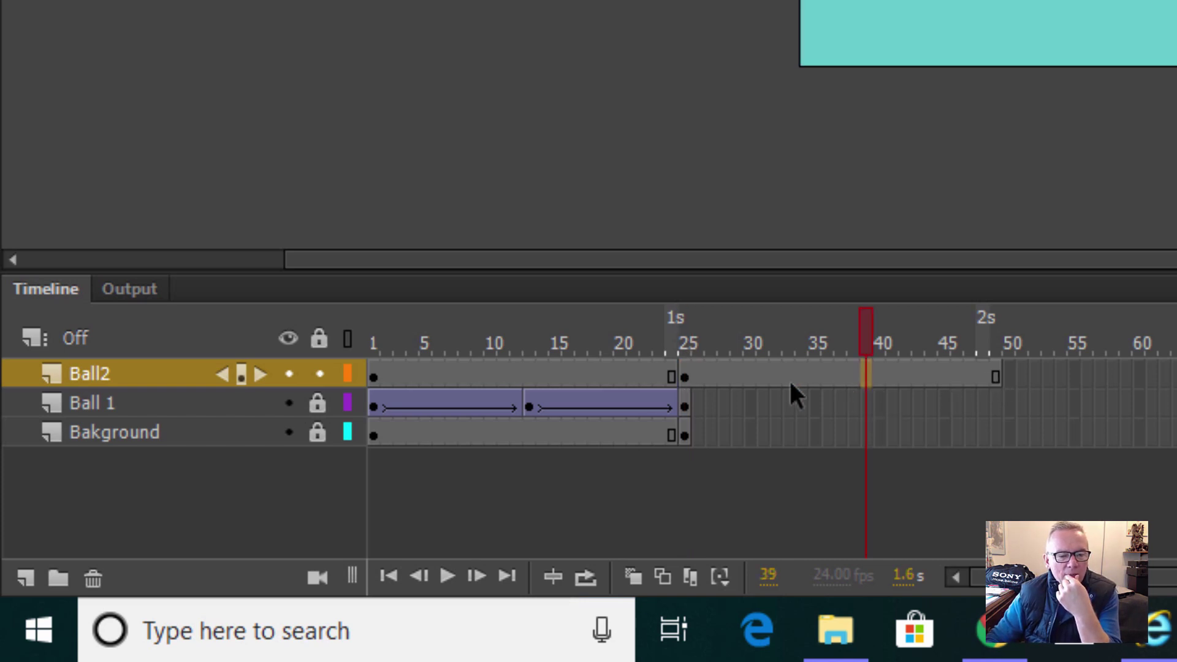
drag(876, 343, 699, 316)
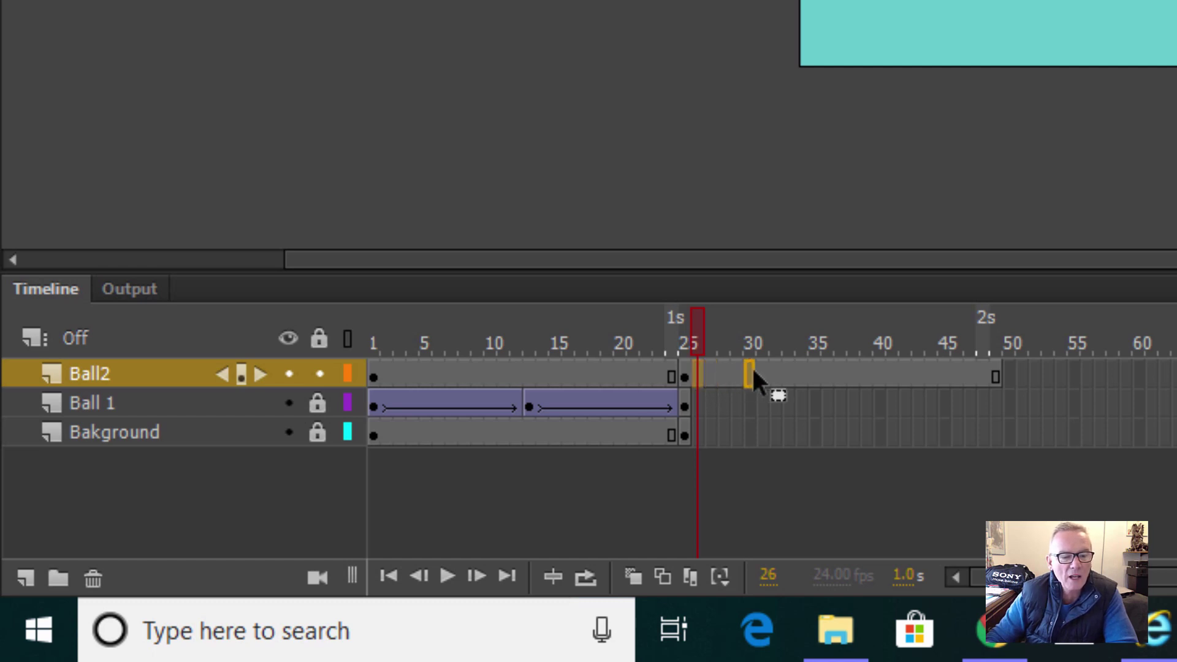
drag(753, 369, 759, 370)
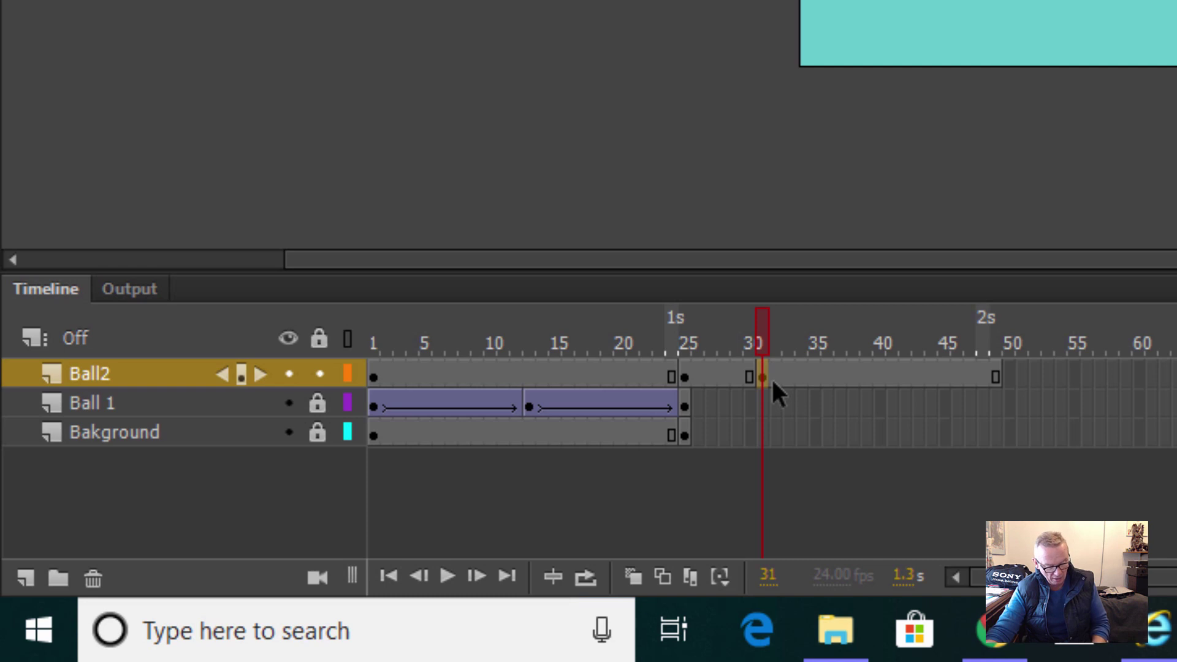
key(ctrl+z)
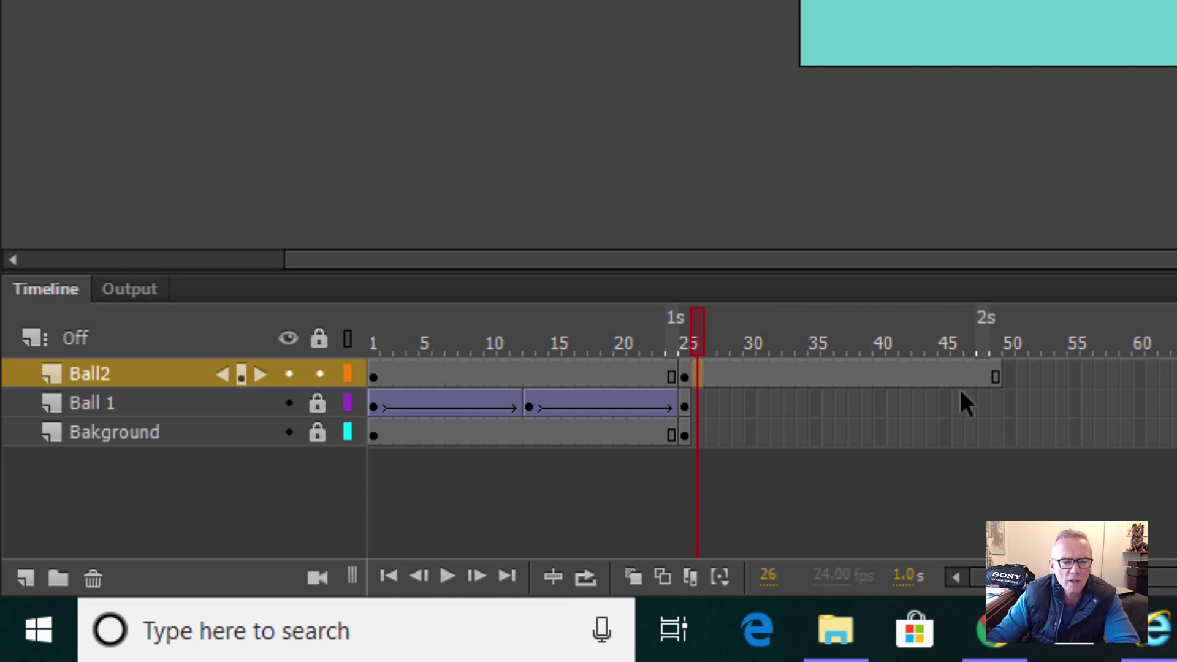
Remove the surplus frames from frame 26 onward on the Ball2 layer and check the timeline around frame 25.
drag(987, 375, 709, 380)
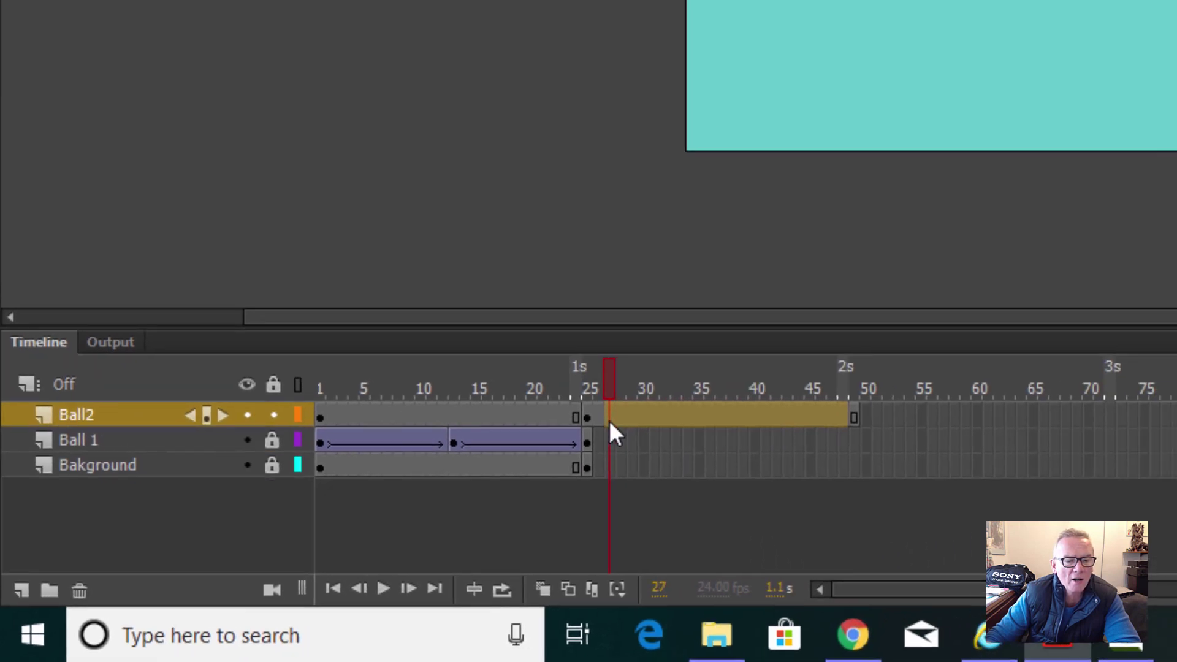
drag(609, 420, 599, 420)
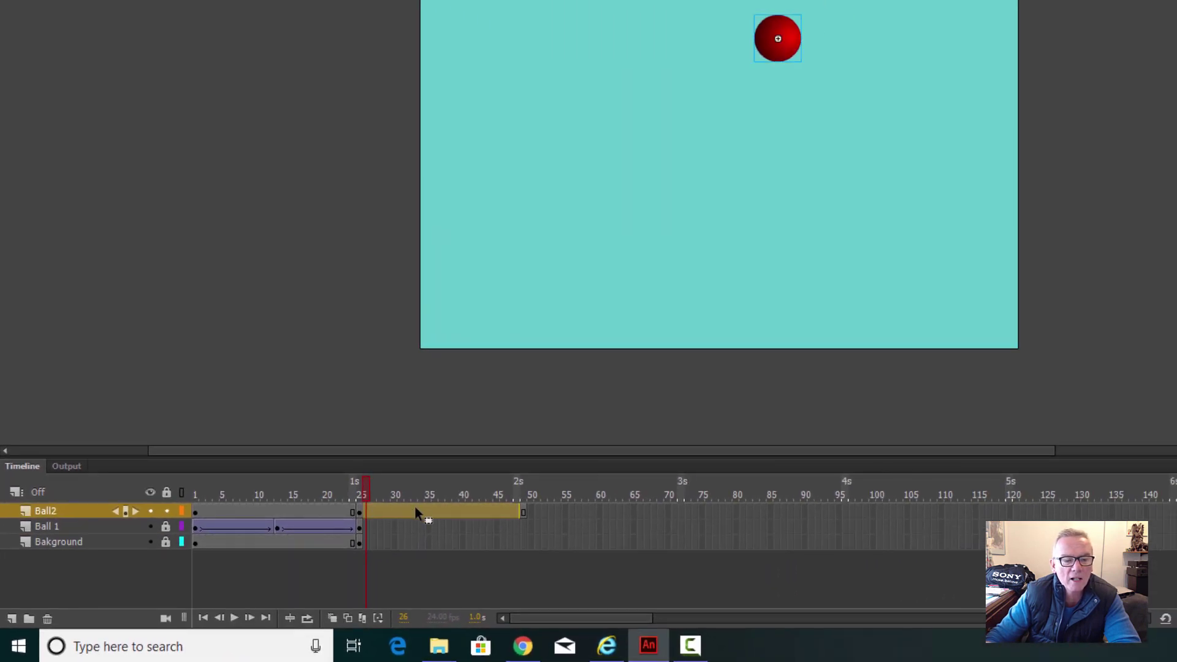
right_click(415, 509)
click(506, 127)
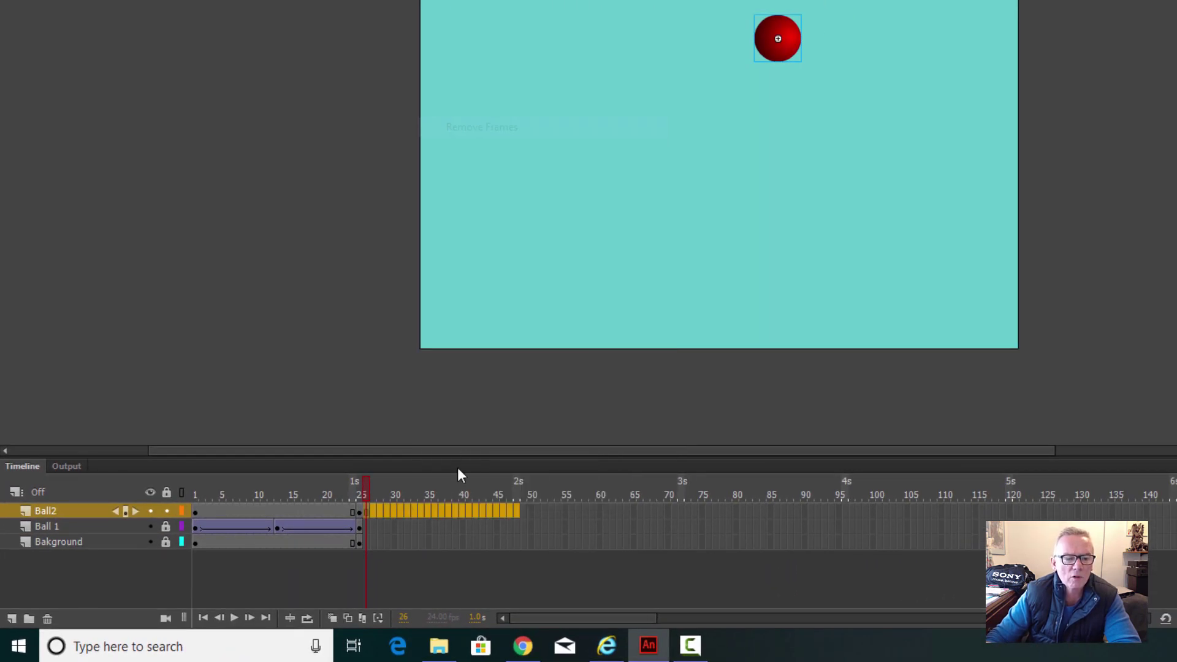
click(421, 510)
click(368, 512)
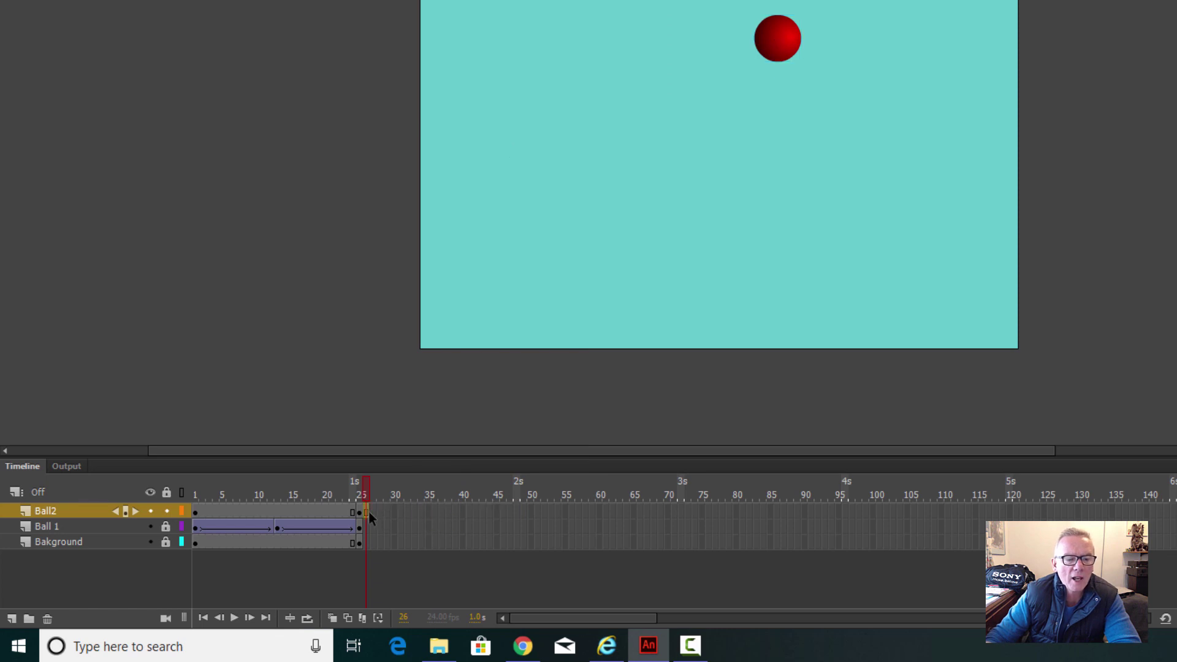
right_click(368, 513)
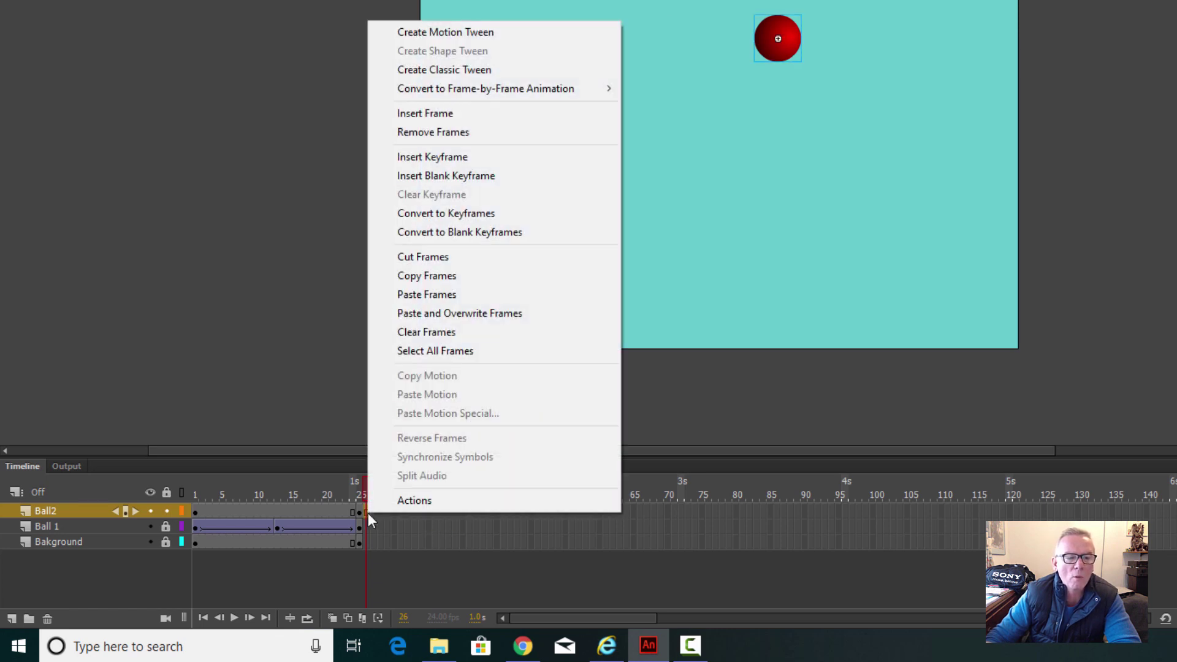
click(447, 132)
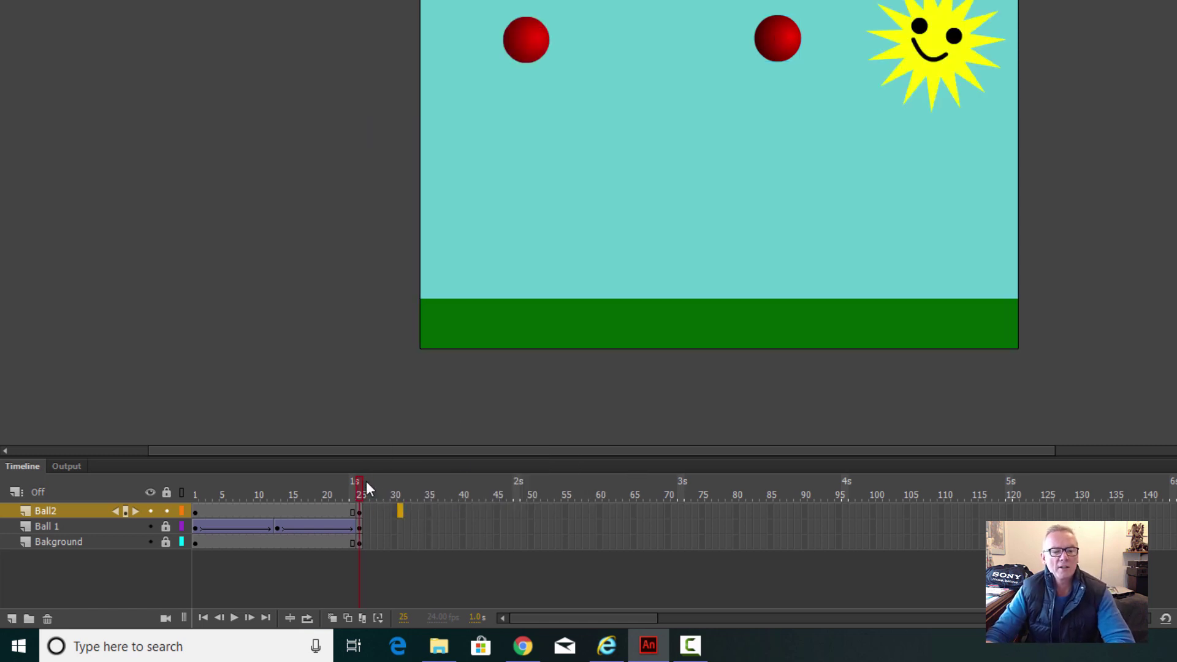
mouse_move(361, 484)
mouse_down()
mouse_move(179, 479)
mouse_move(340, 483)
mouse_move(363, 462)
mouse_up()
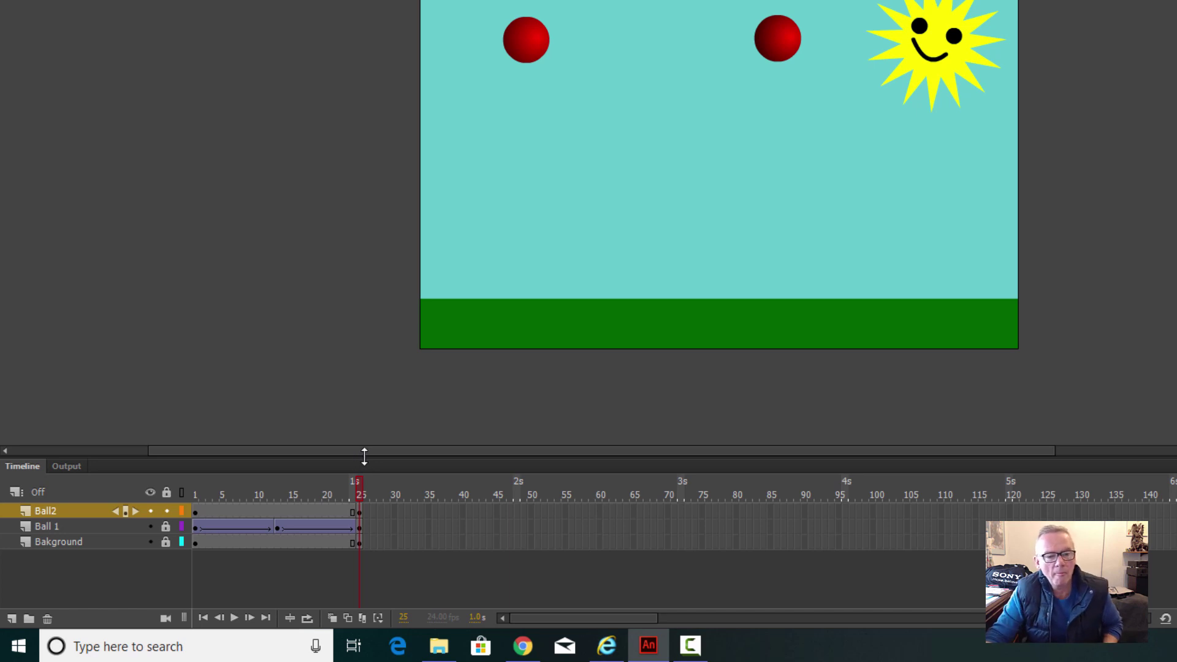
drag(334, 481, 382, 464)
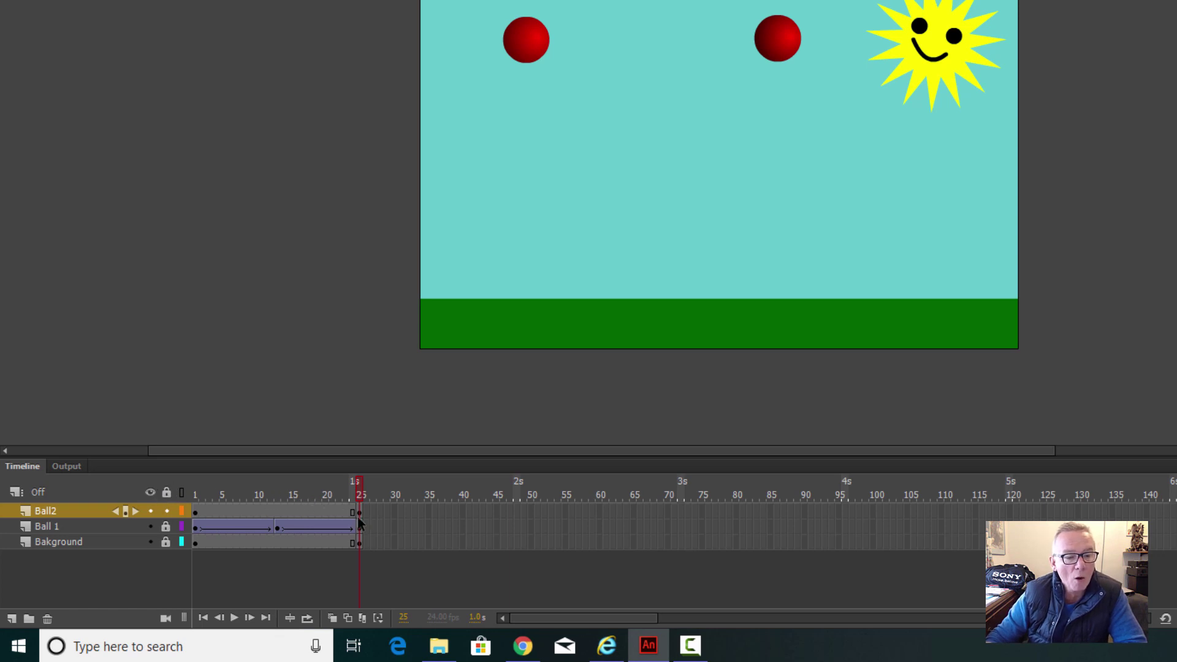
Insert a keyframe at frame 13 of the Ball2 layer, move the second ball straight down onto the grass, and preview the animation.
click(277, 512)
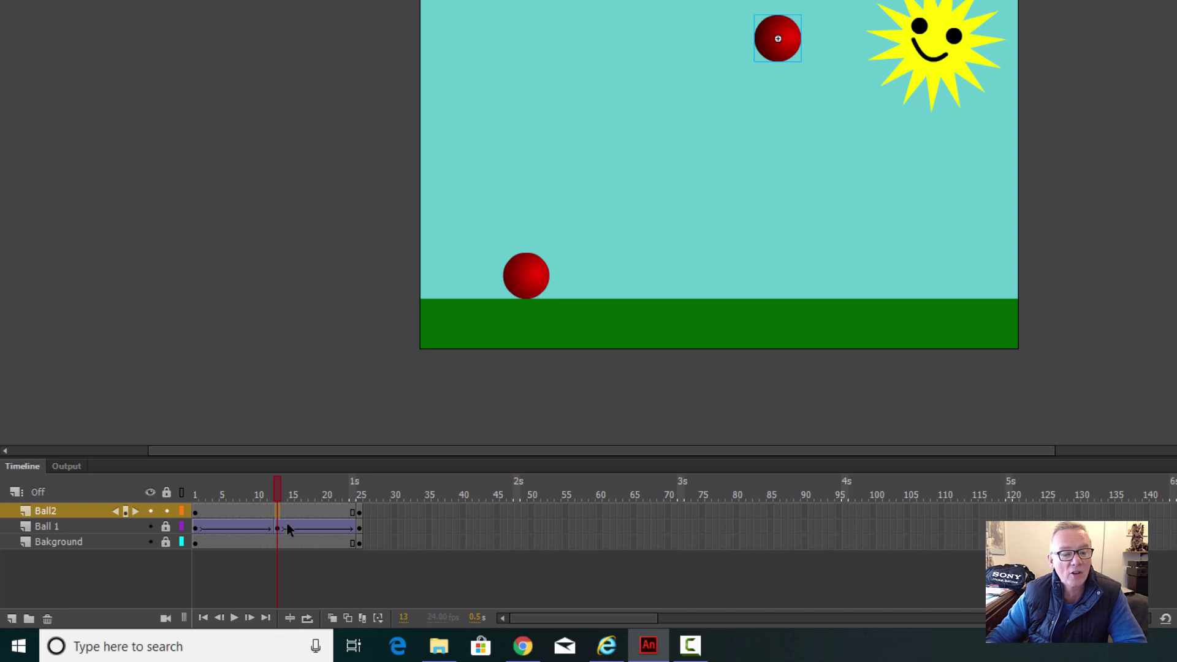
right_click(277, 513)
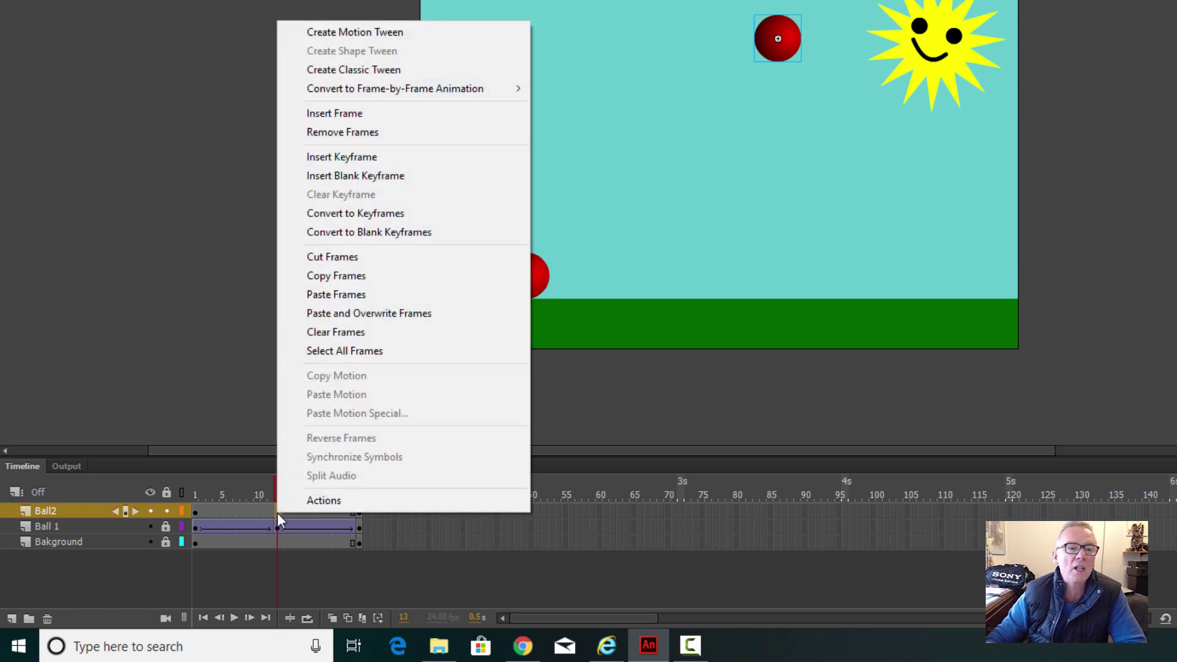
click(347, 160)
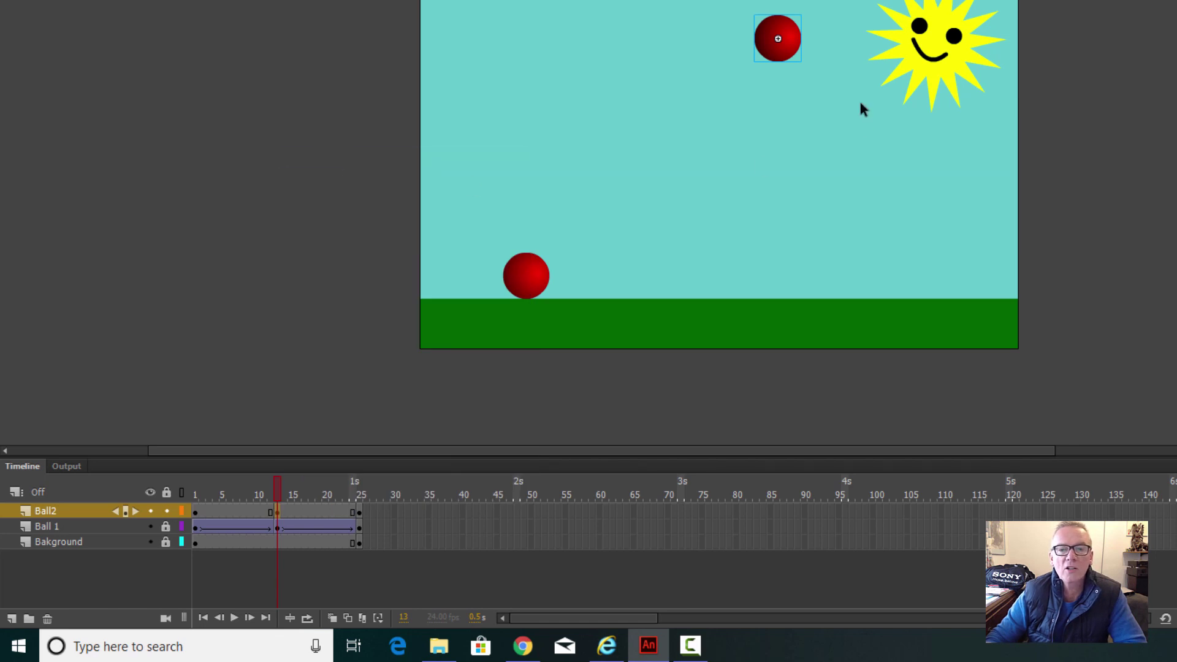
drag(787, 30, 789, 277)
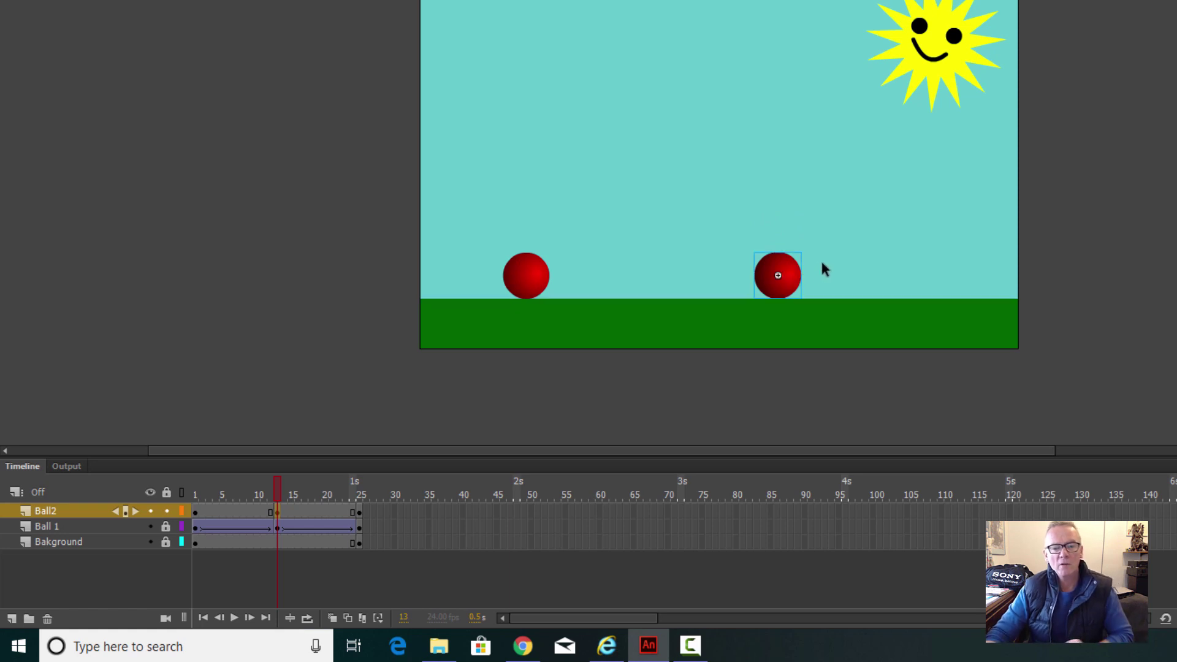
key(Return)
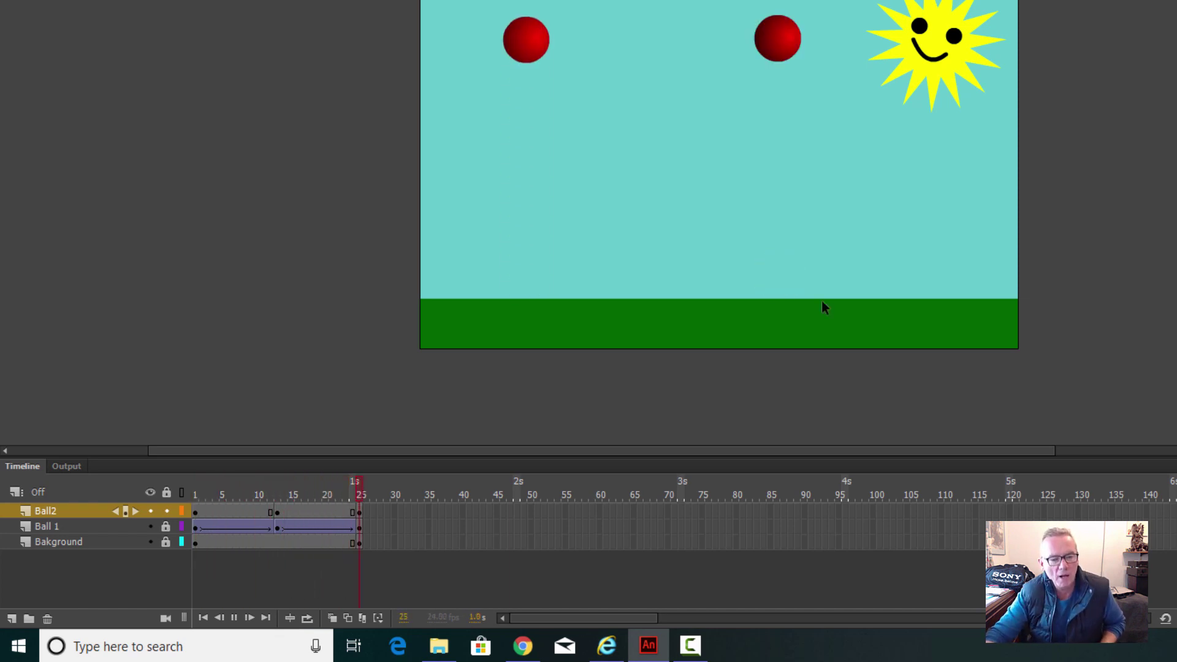
Create classic tweens on both spans of the Ball2 layer, between frames 1, 13 and 25, and play the animation.
click(311, 512)
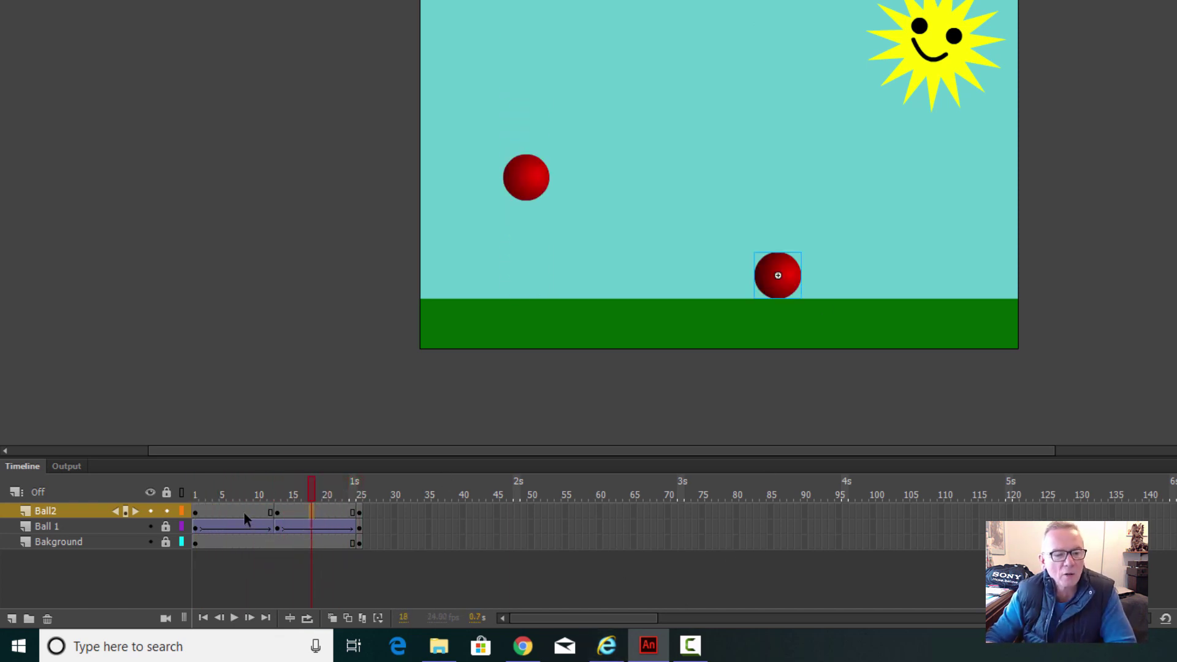
click(244, 513)
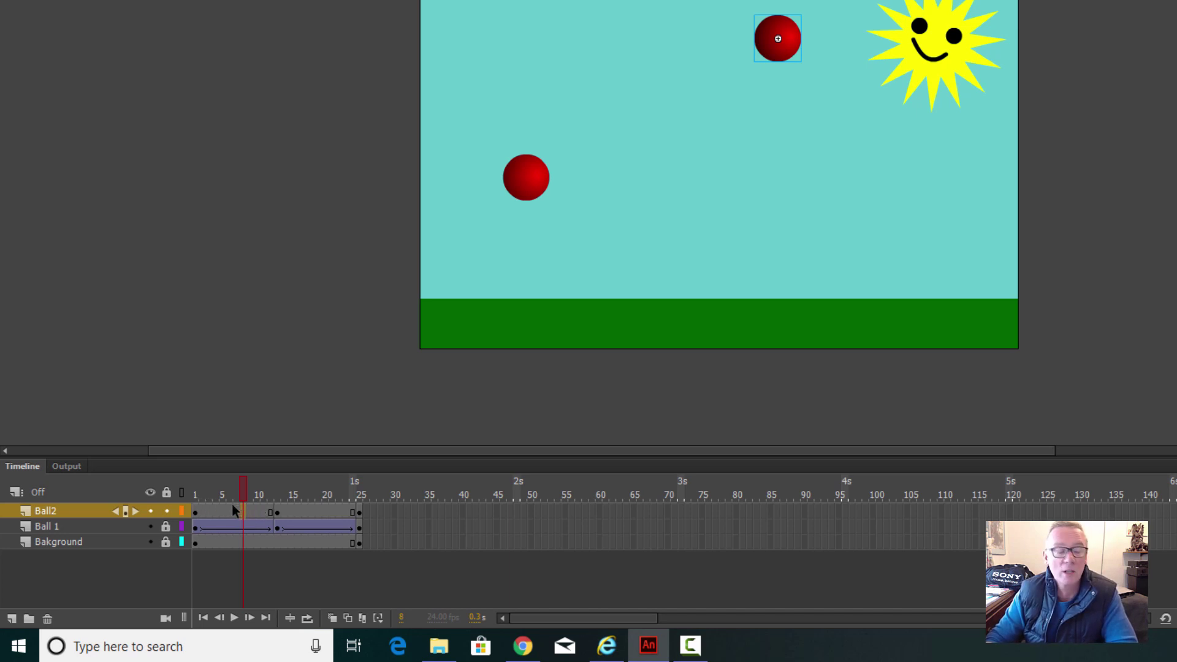
right_click(245, 514)
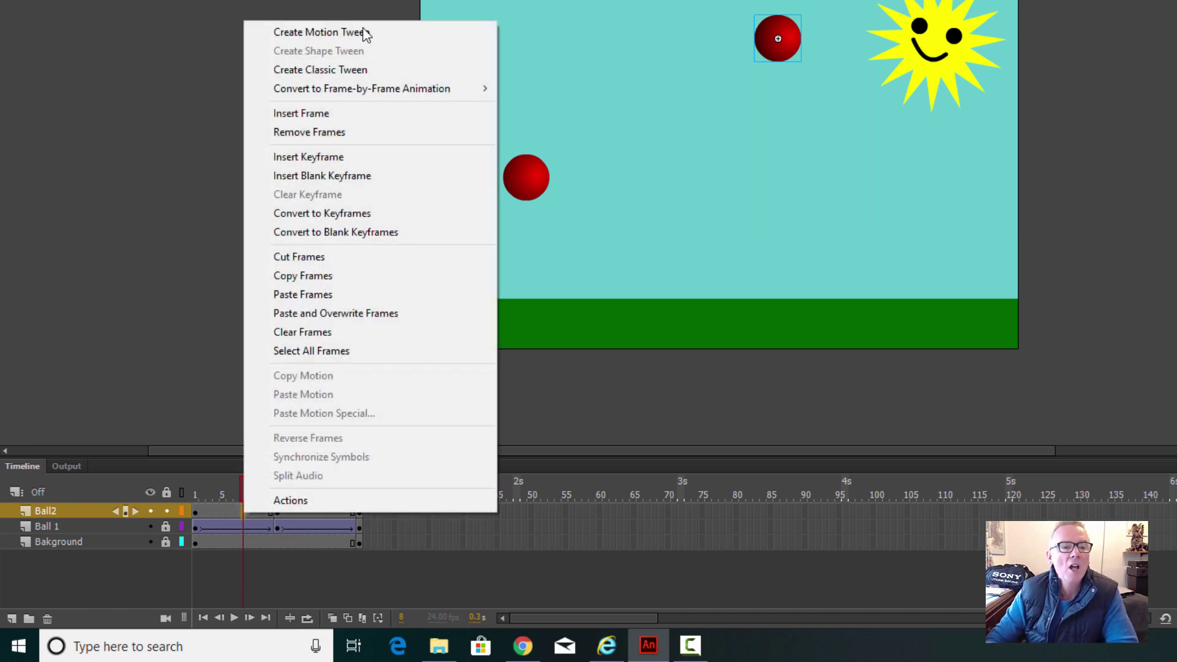
click(348, 71)
click(314, 510)
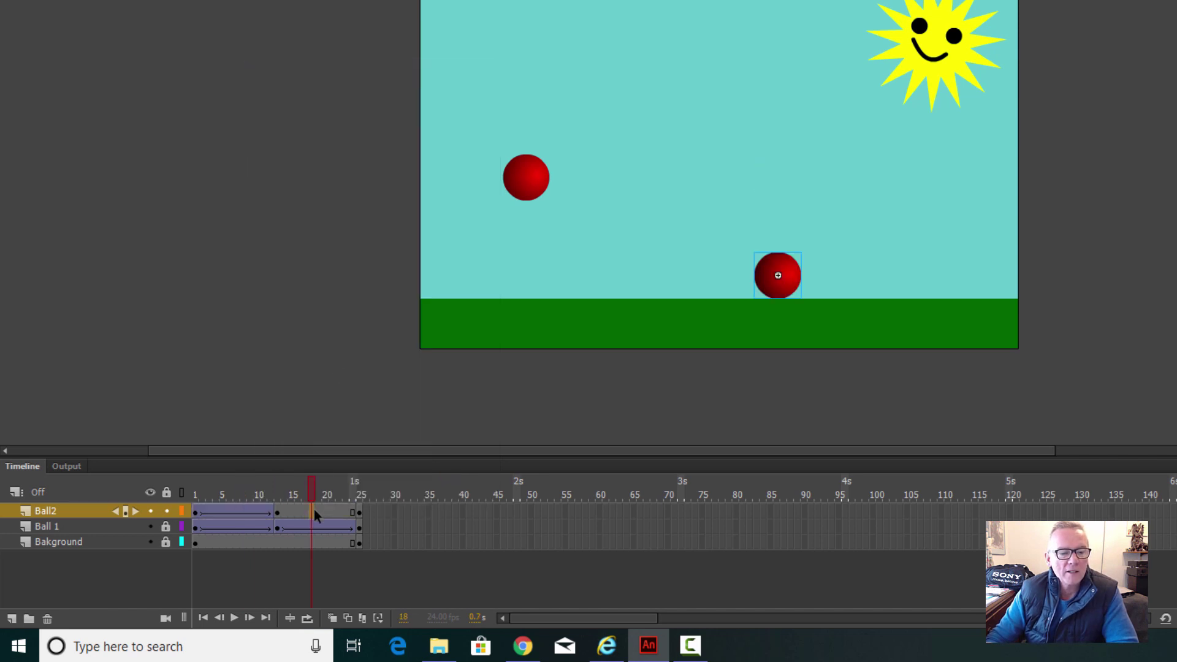
right_click(314, 509)
click(410, 67)
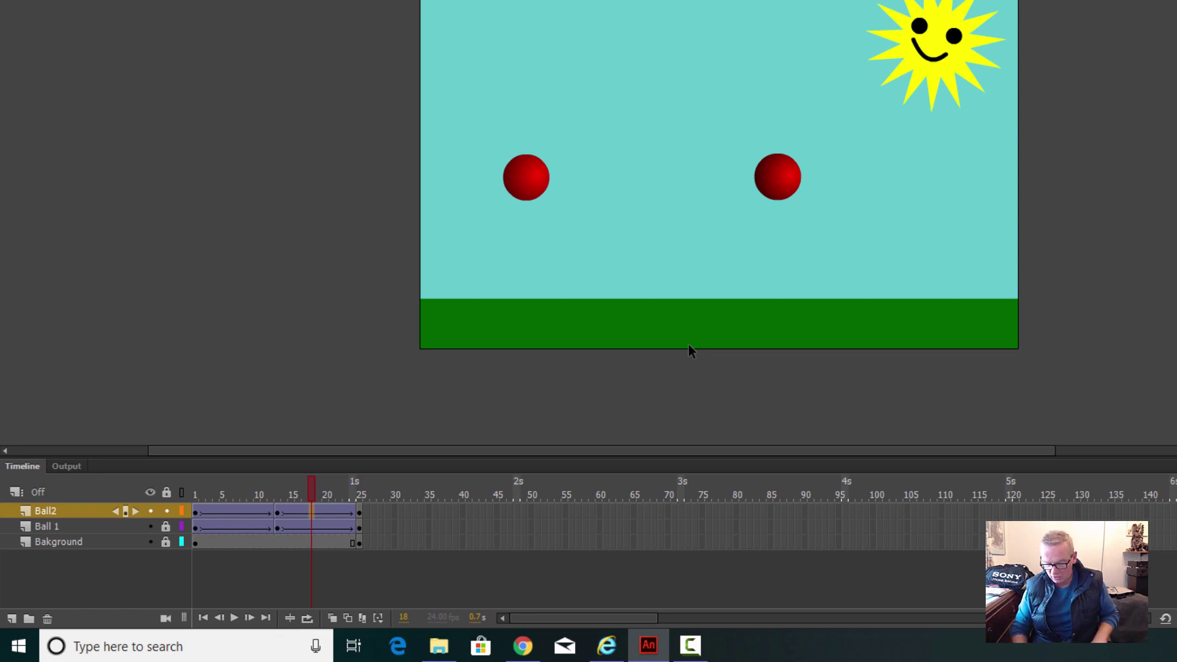
key(Return)
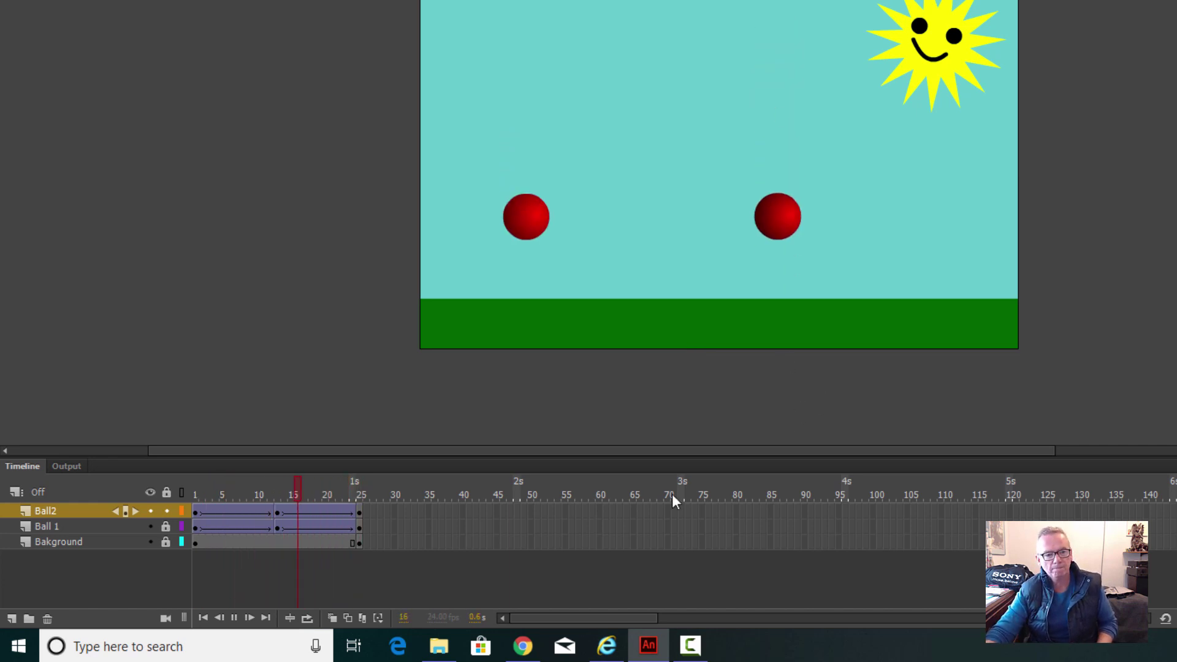
click(325, 522)
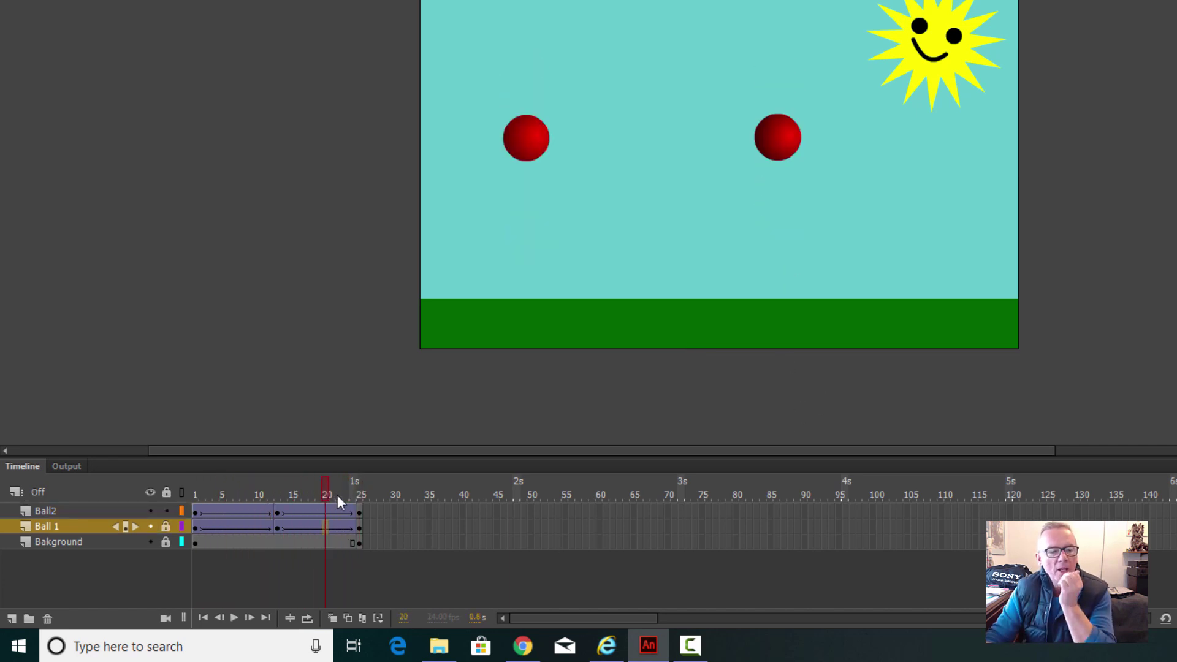
Select the first Ball2 tween and review its preset ease types, leaving Classic Ease in place.
click(237, 513)
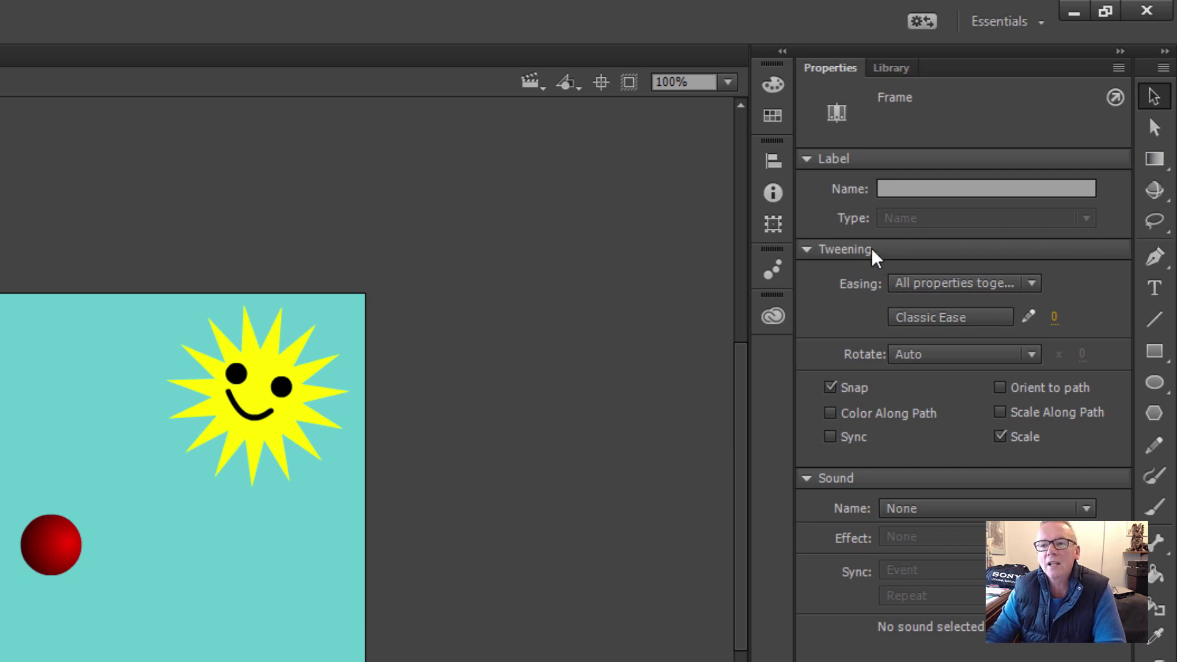
click(991, 315)
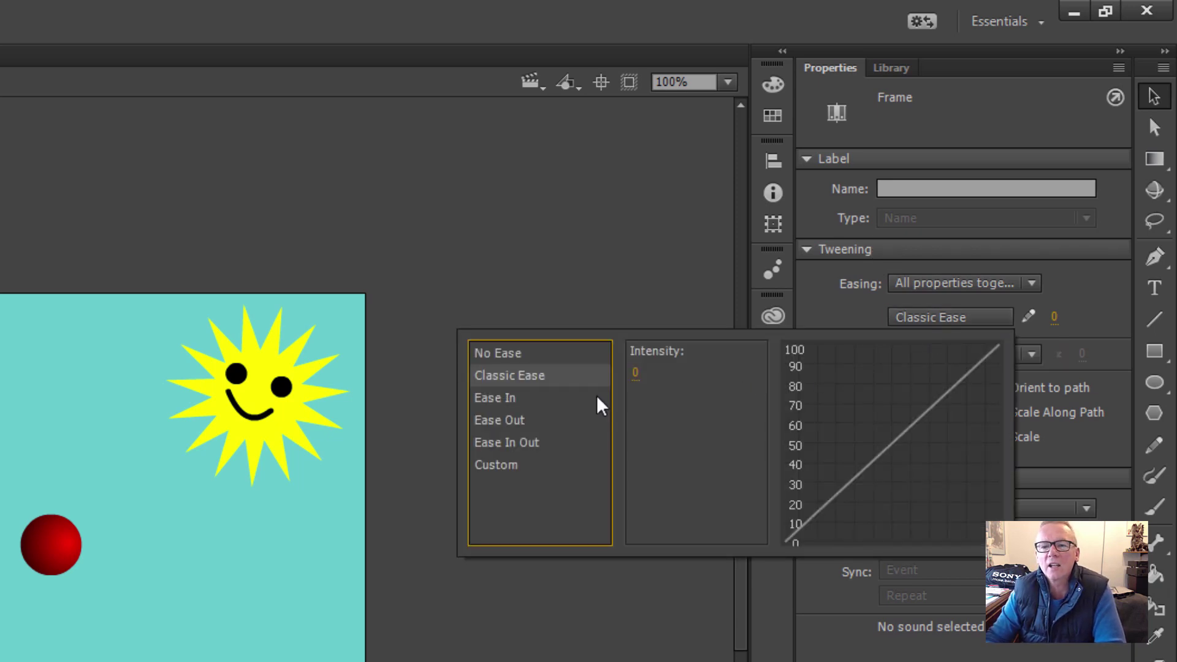
click(531, 398)
click(524, 374)
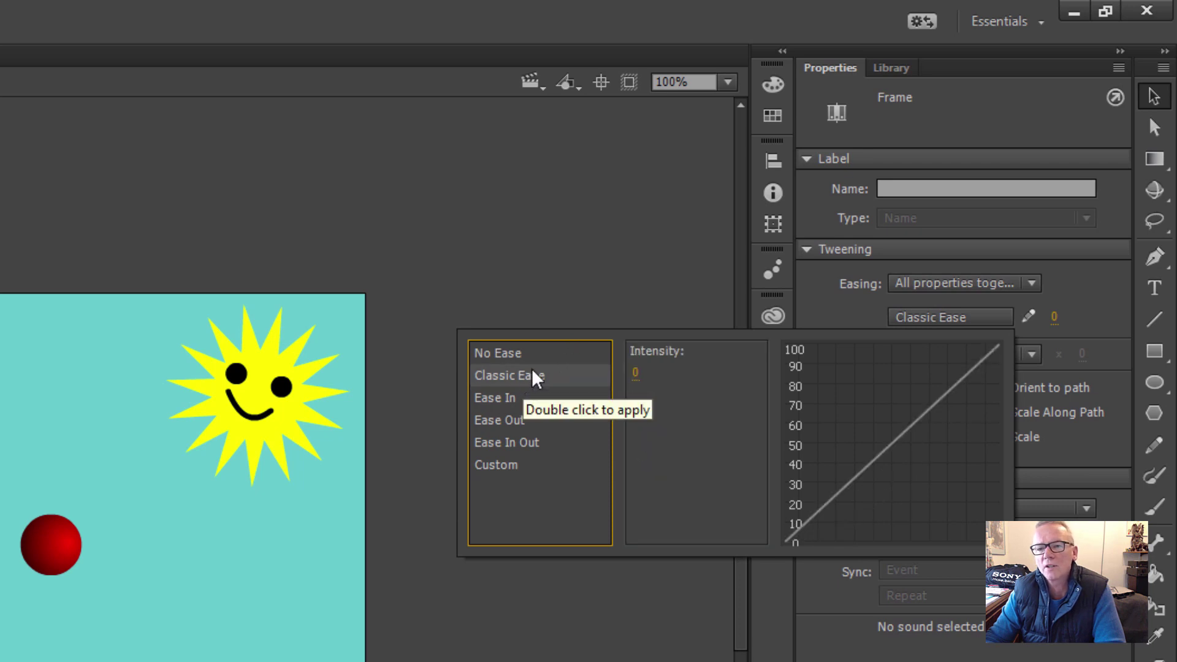
click(527, 253)
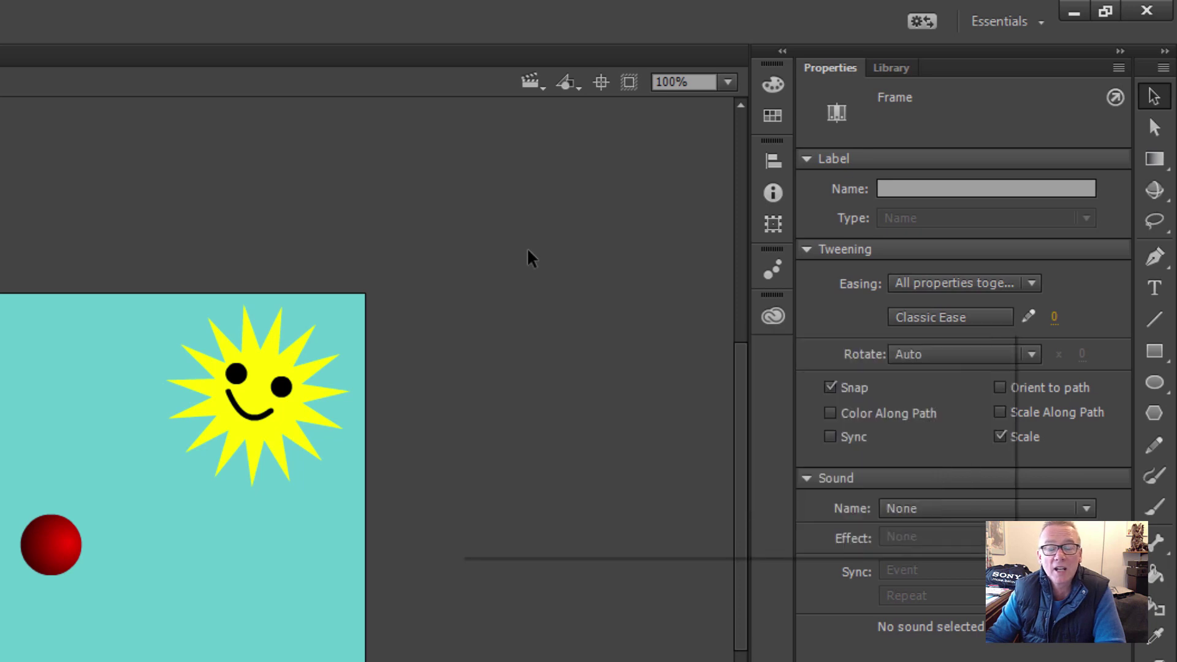
click(527, 253)
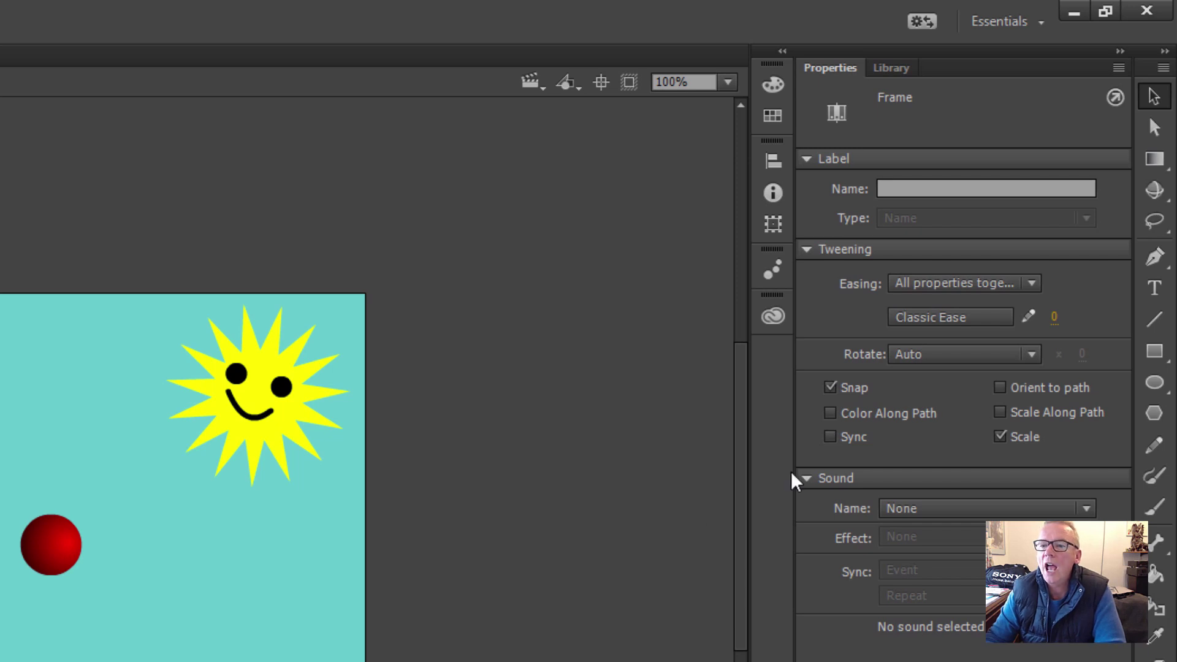
Shape a custom ease for the first Ball2 tween: start handle flat to about frame 7, end handle straight down to about 30%.
click(1029, 316)
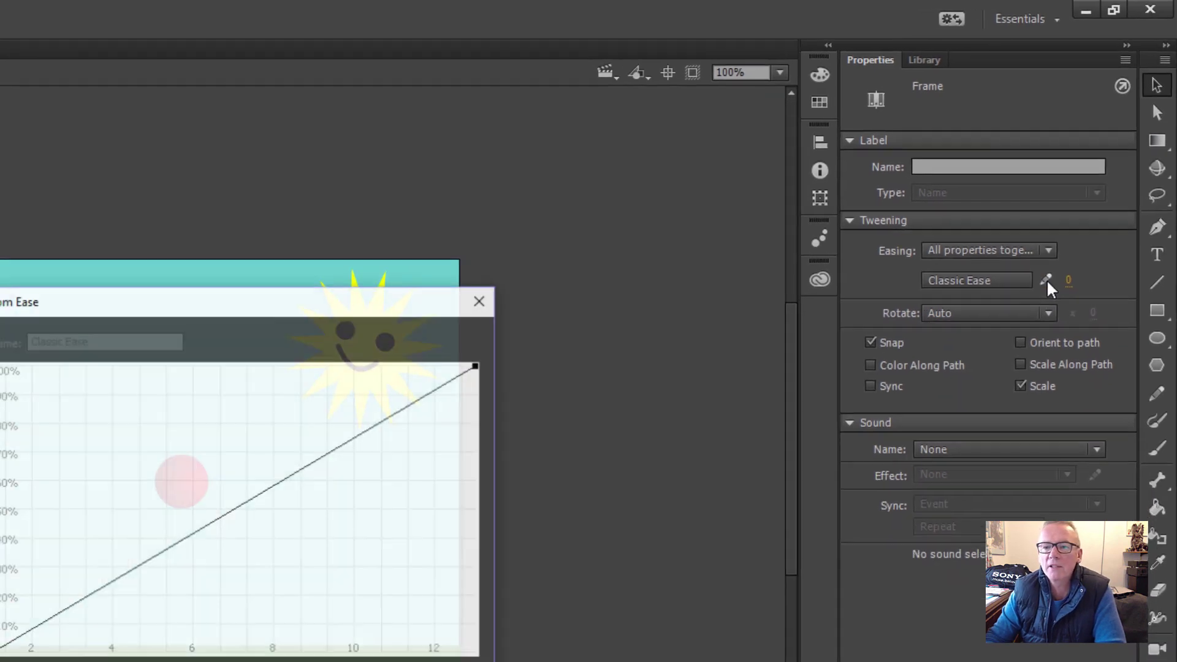
drag(371, 270, 616, 176)
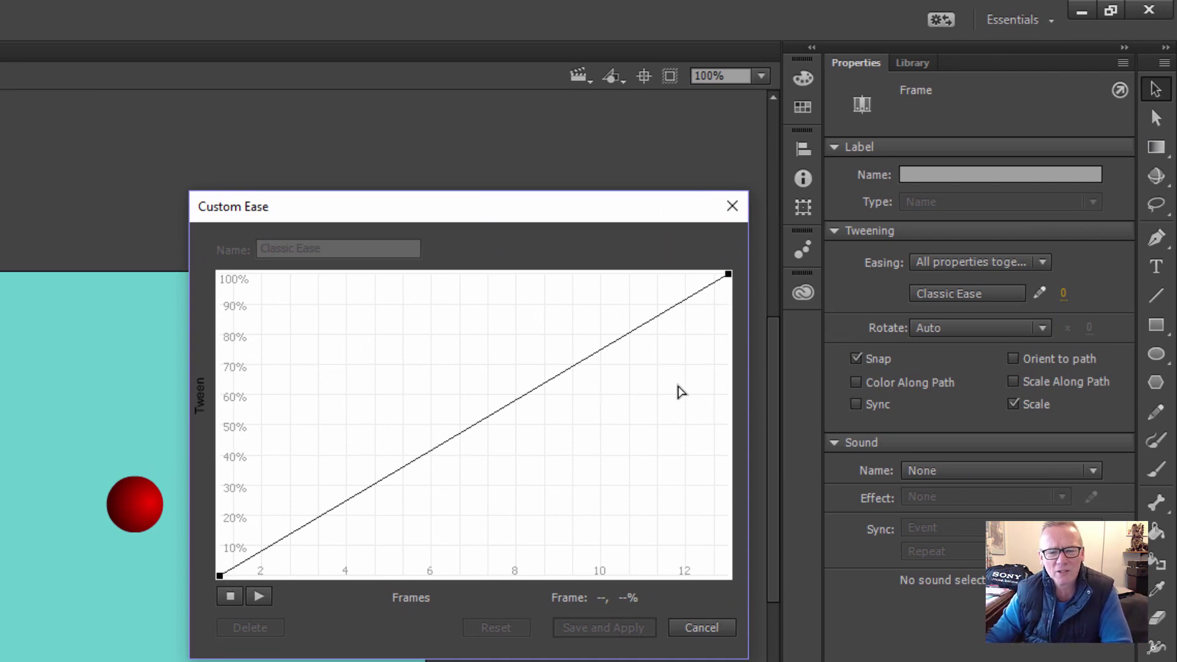
click(220, 577)
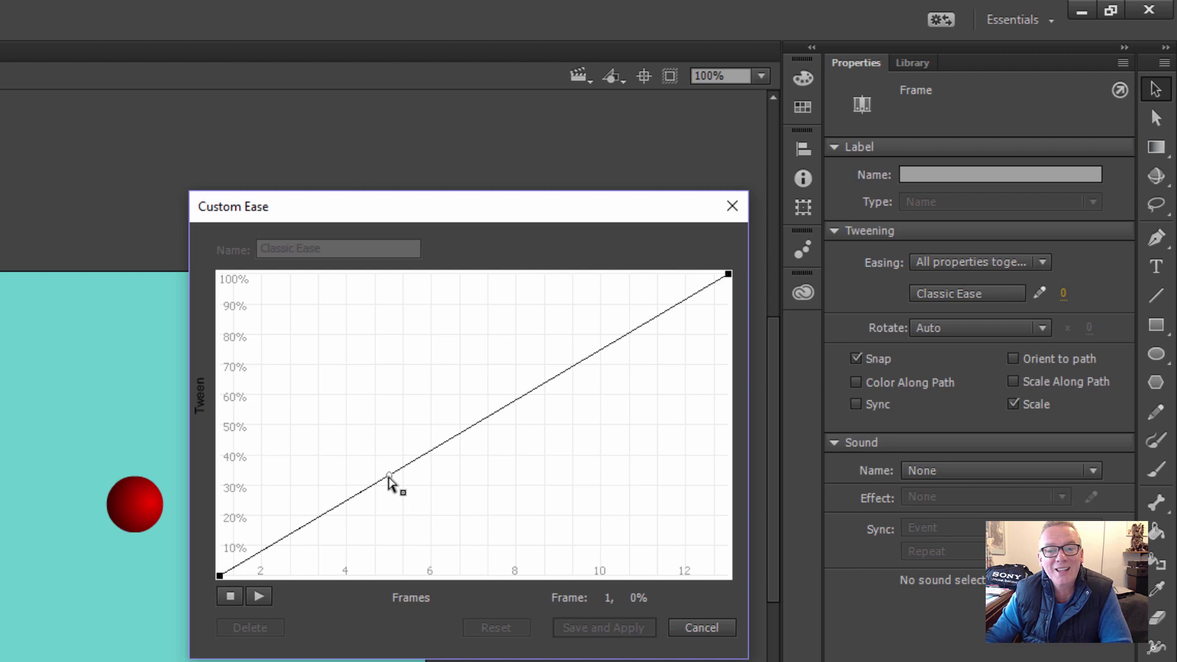
drag(389, 480, 481, 576)
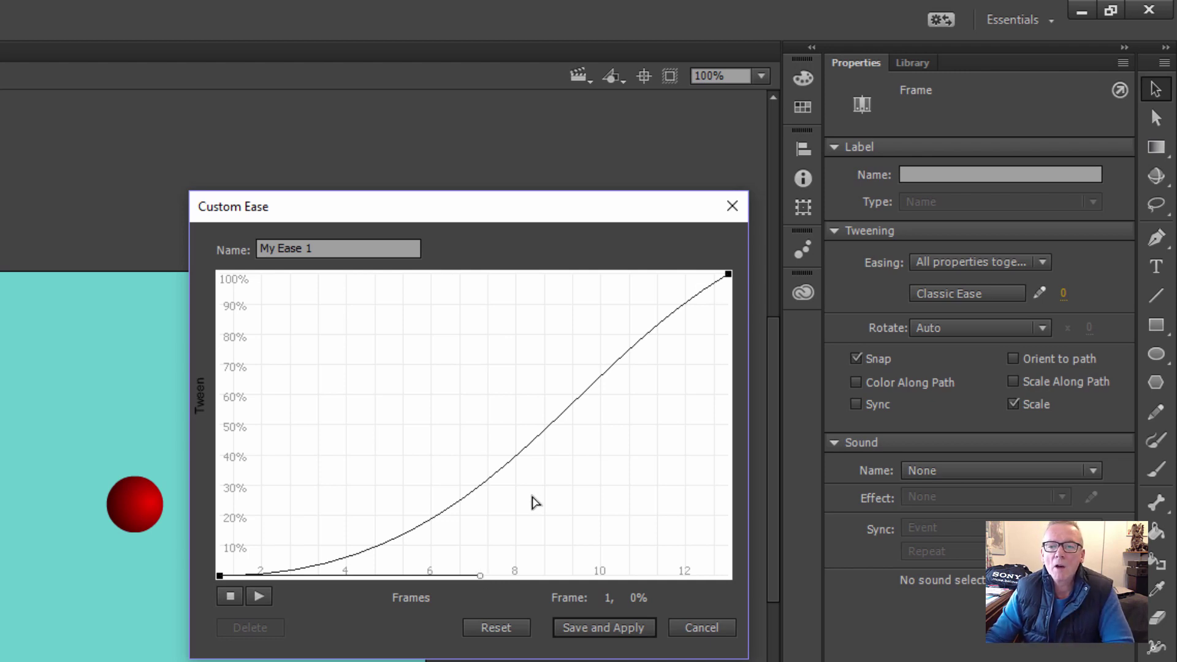
click(728, 274)
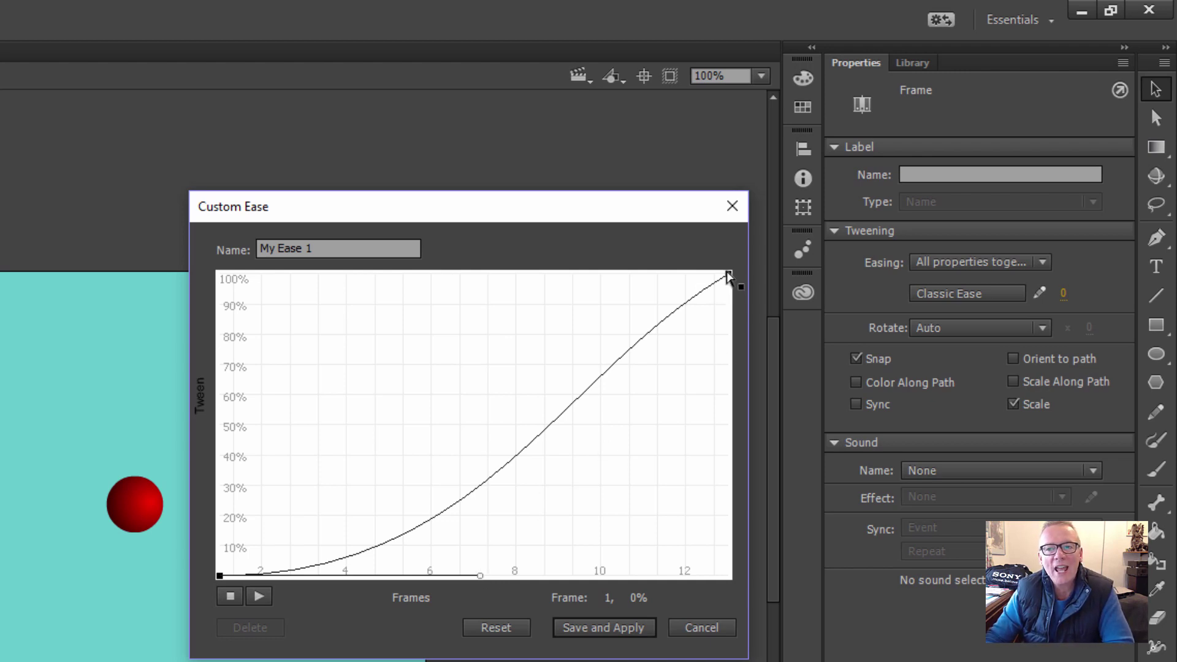
drag(728, 276, 559, 377)
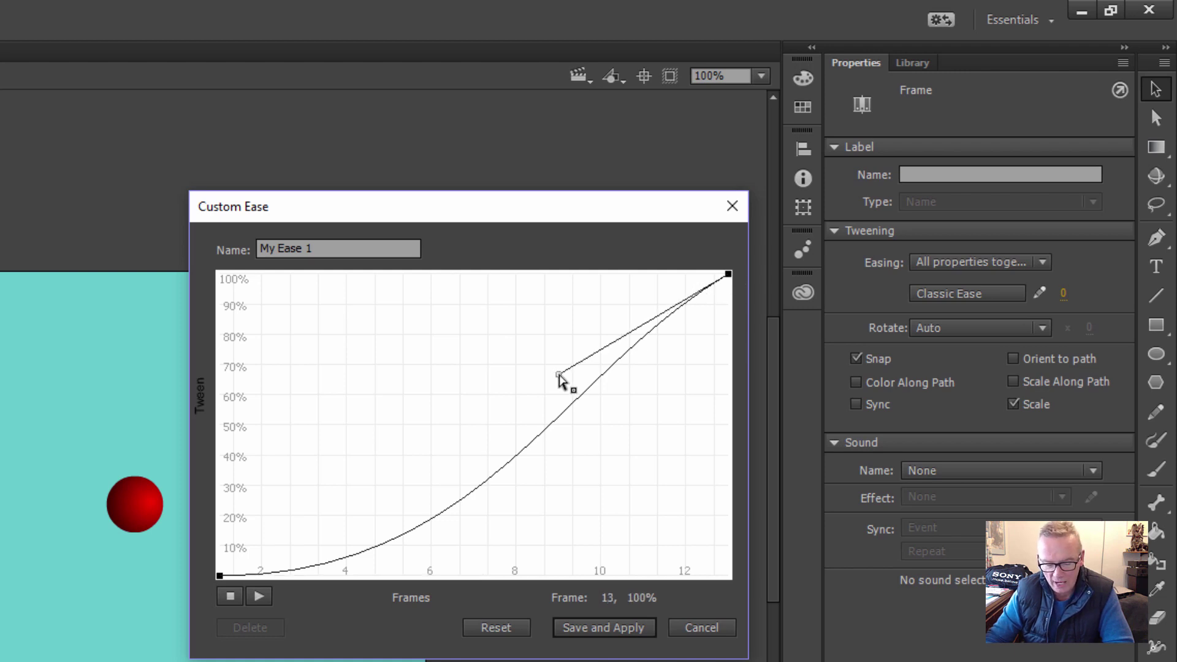
drag(559, 376, 736, 492)
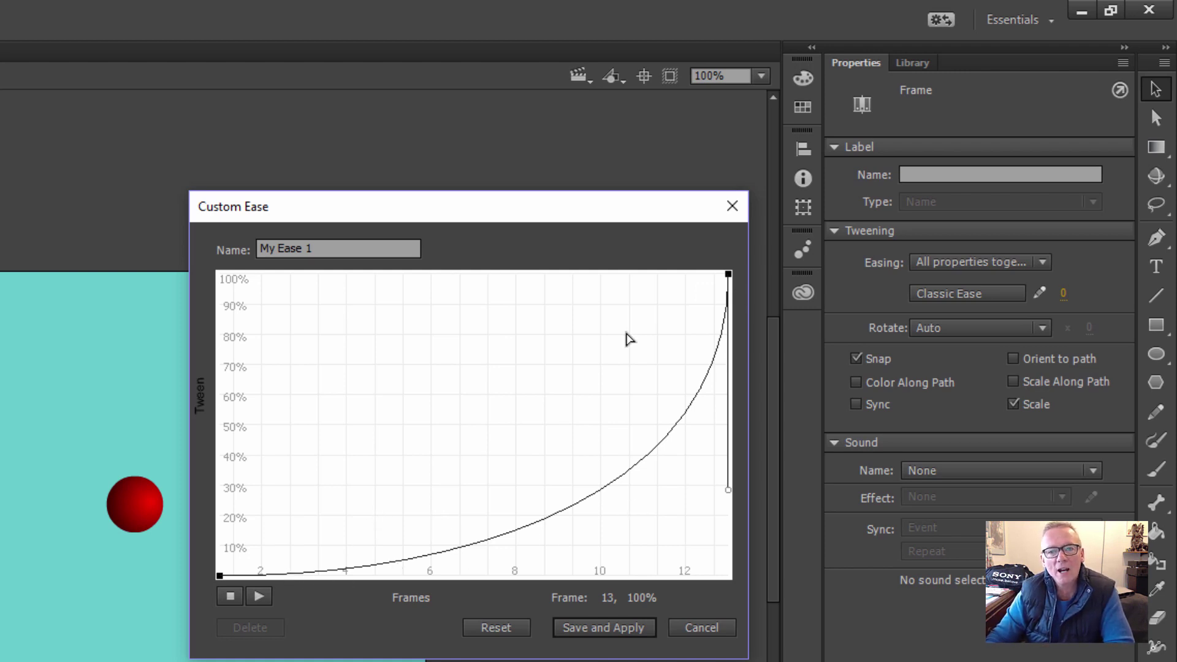
Name the custom ease "Speed Up" and save and apply it to the first Ball2 tween.
click(316, 250)
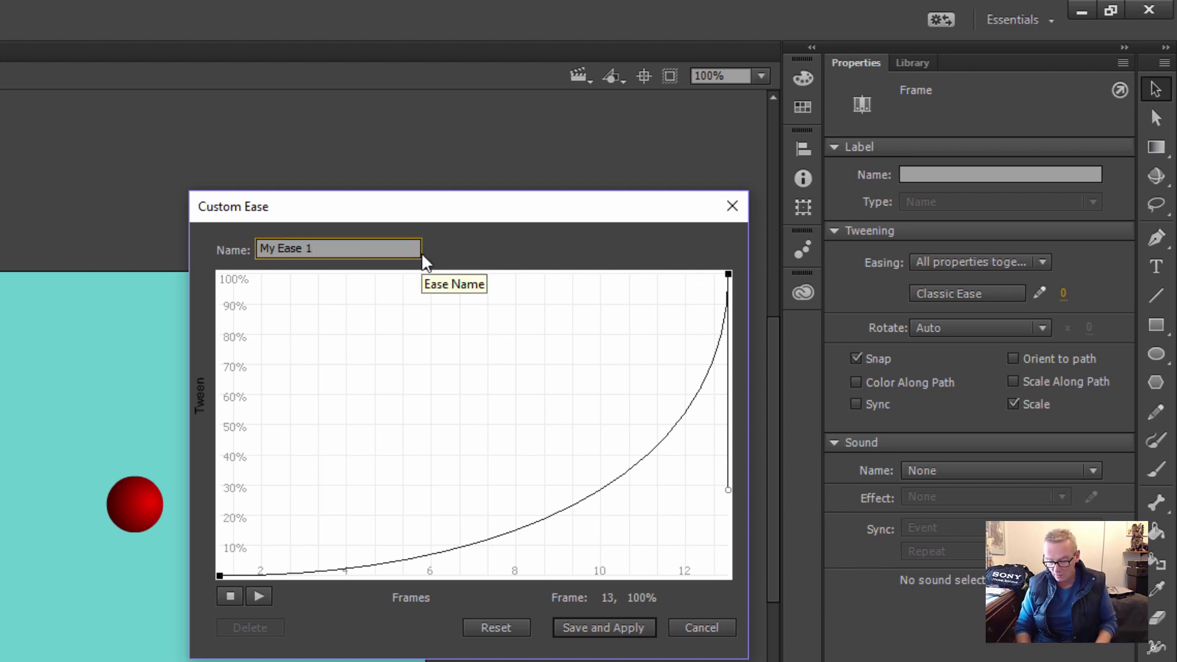
key(BackSpace)
key(BackSpace)
key(BackSpace)
key(BackSpace)
key(BackSpace)
key(BackSpace)
key(BackSpace)
key(BackSpace)
key(BackSpace)
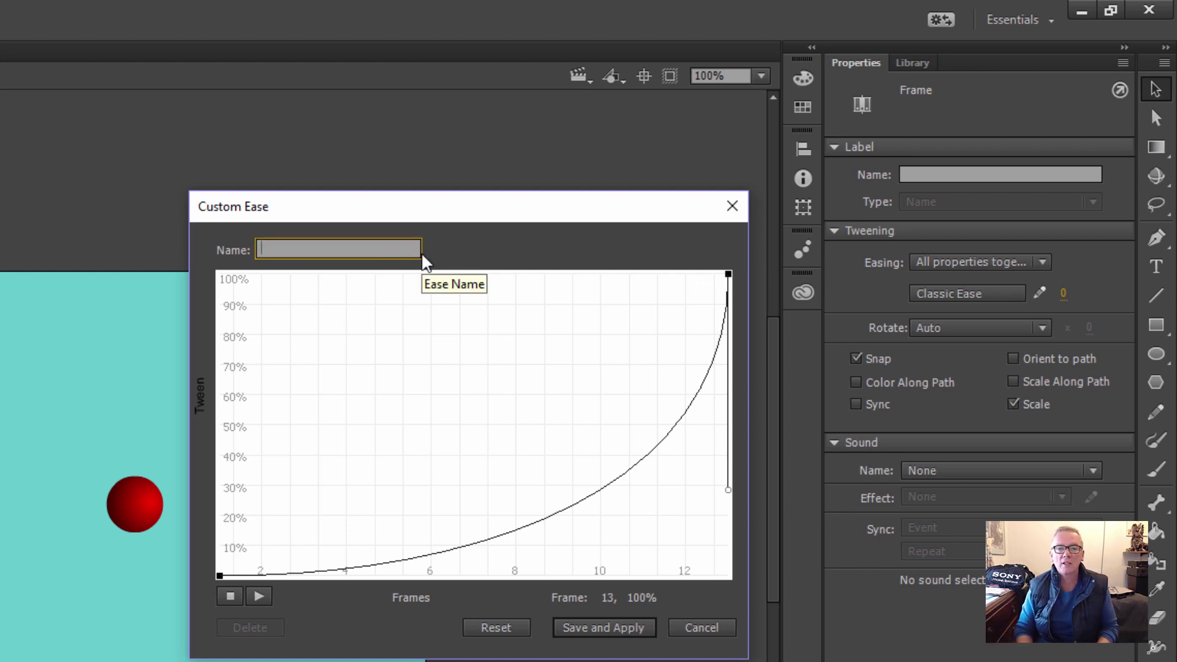
text(Spped Up)
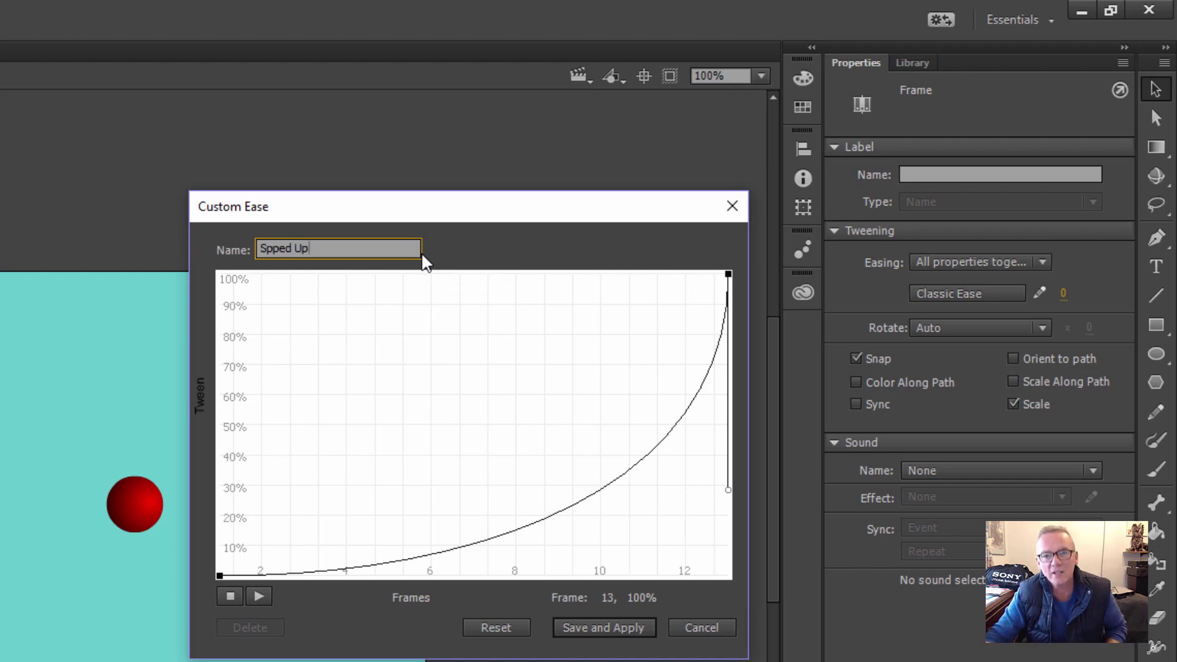
click(281, 248)
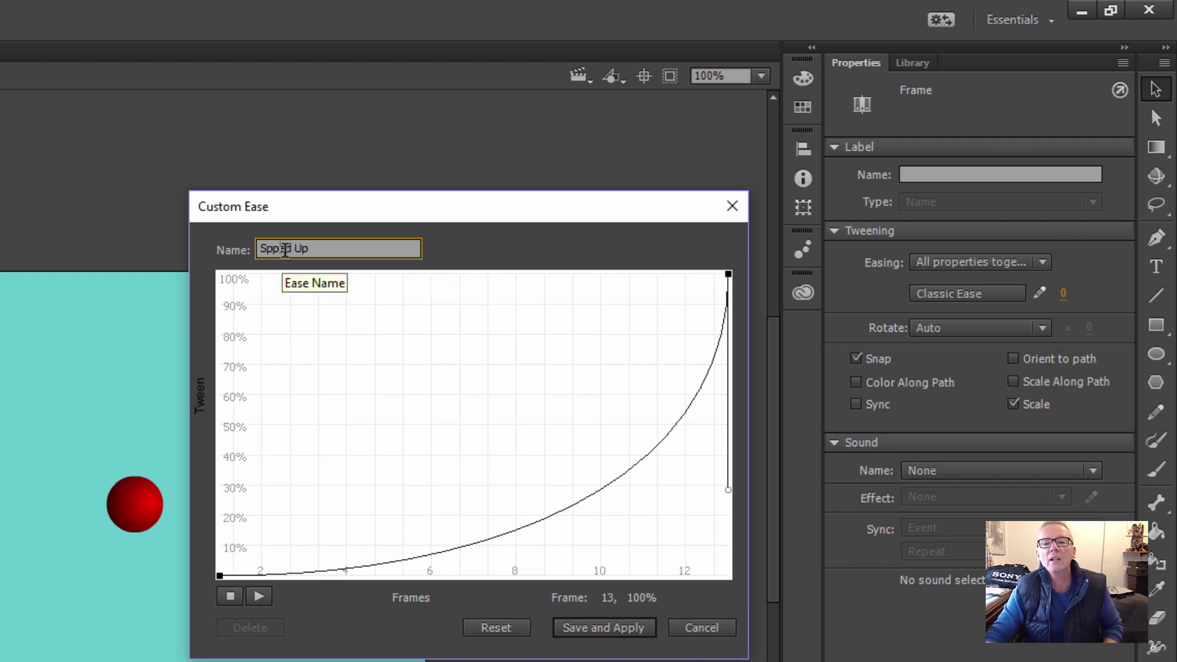
key(BackSpace)
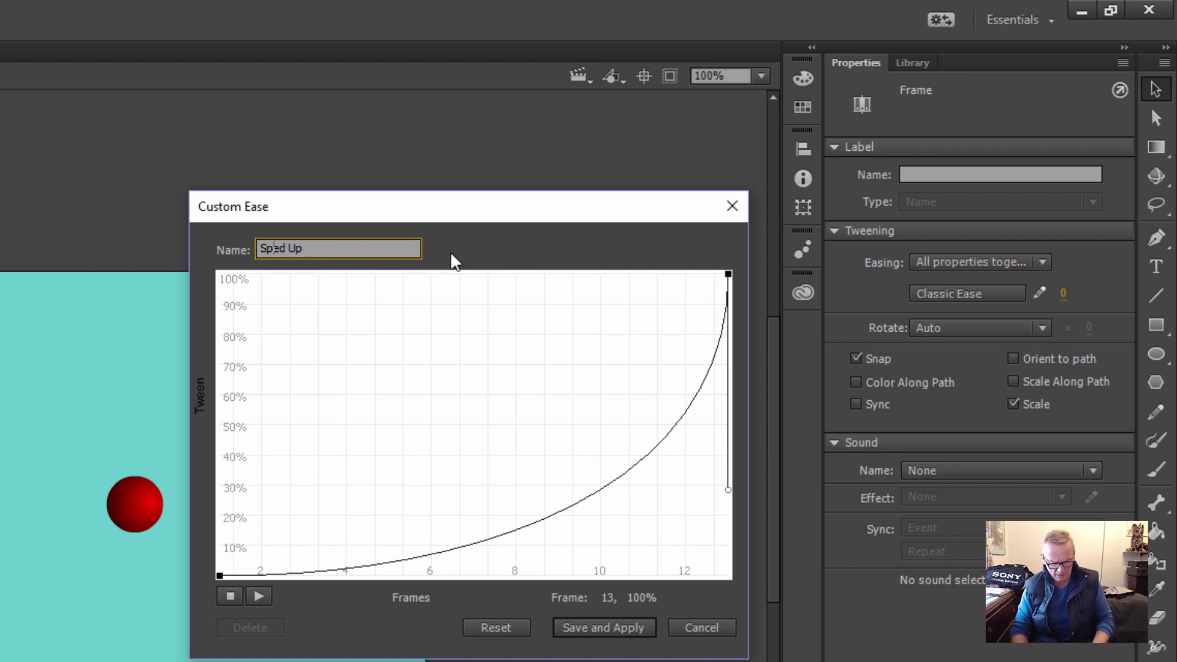
text(e)
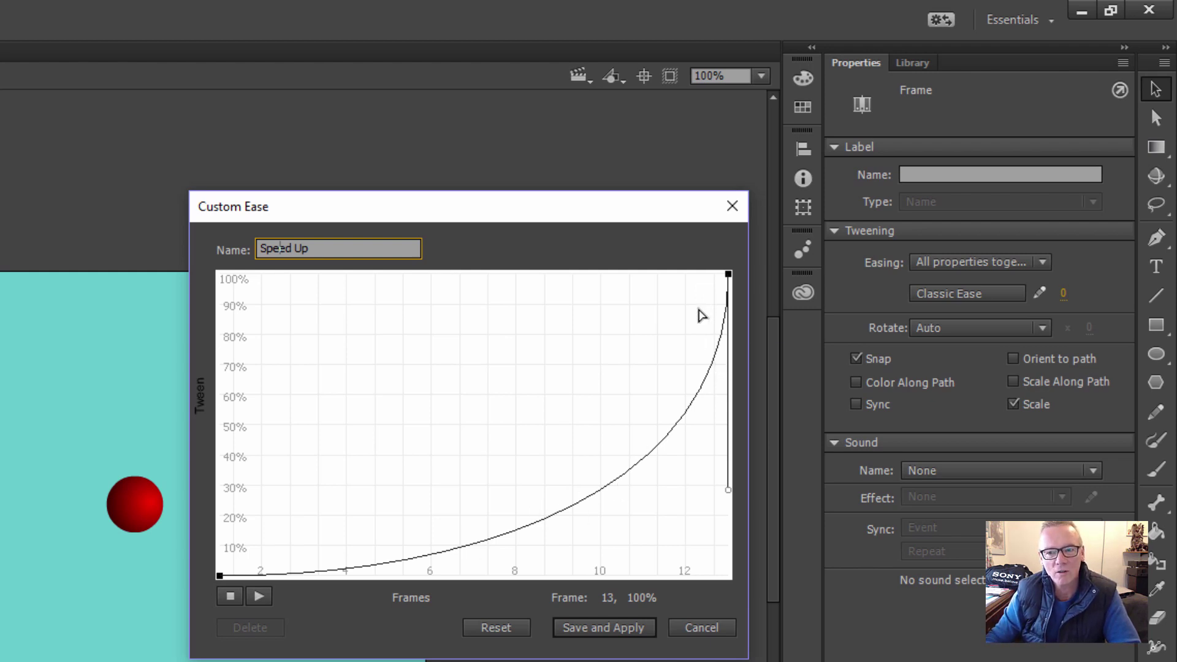
click(604, 626)
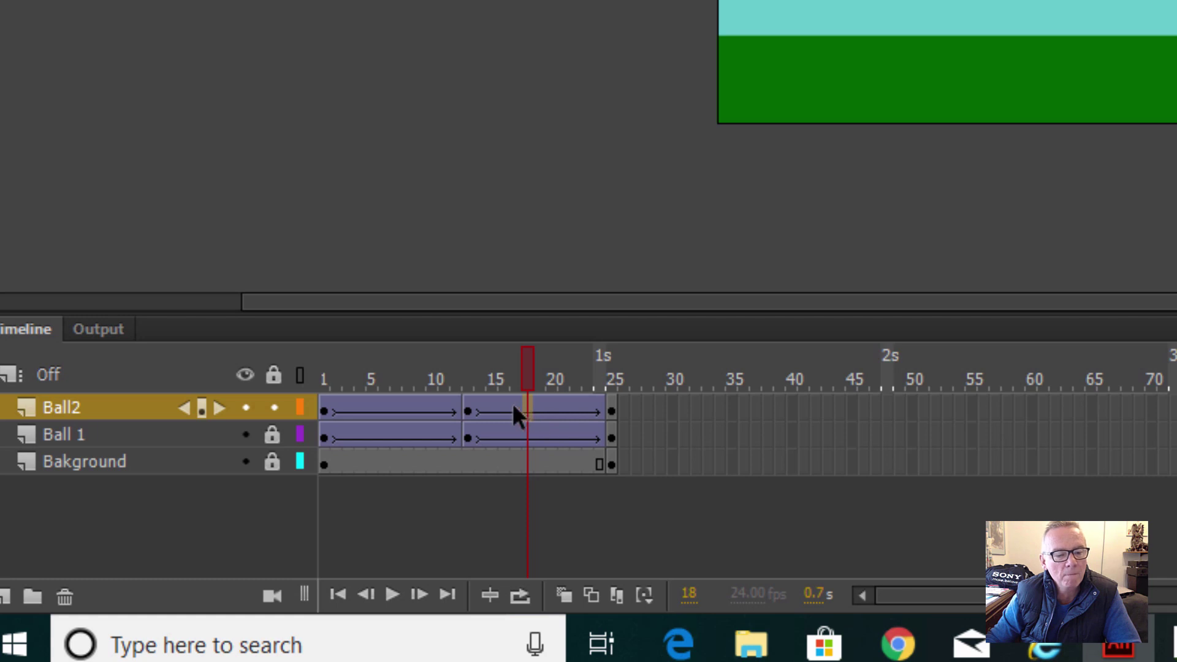
Shape a custom ease for the second Ball2 tween: start handle straight up to about 70%, end handle flat back to about frame 19.
click(534, 411)
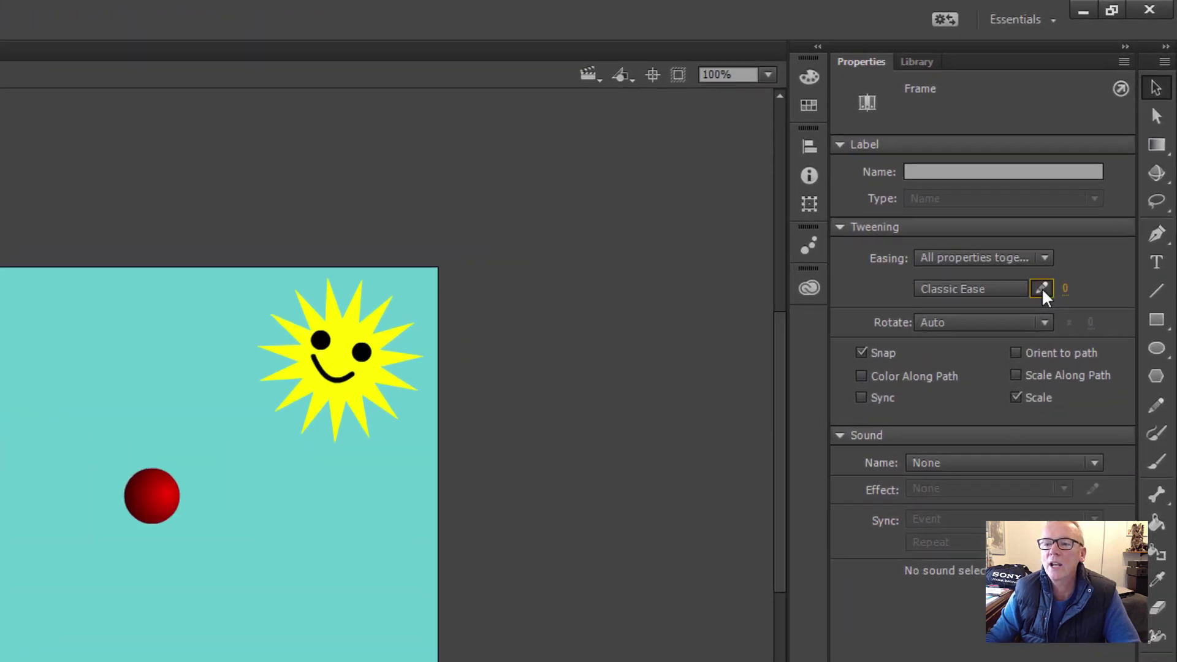
click(1077, 205)
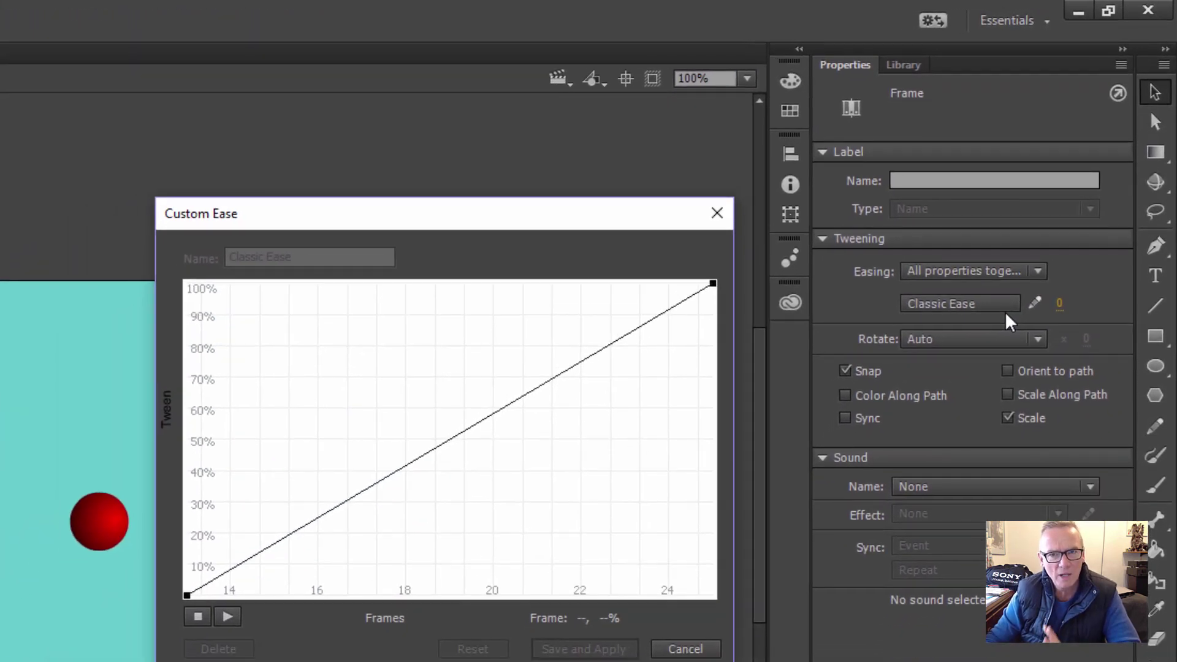
click(188, 595)
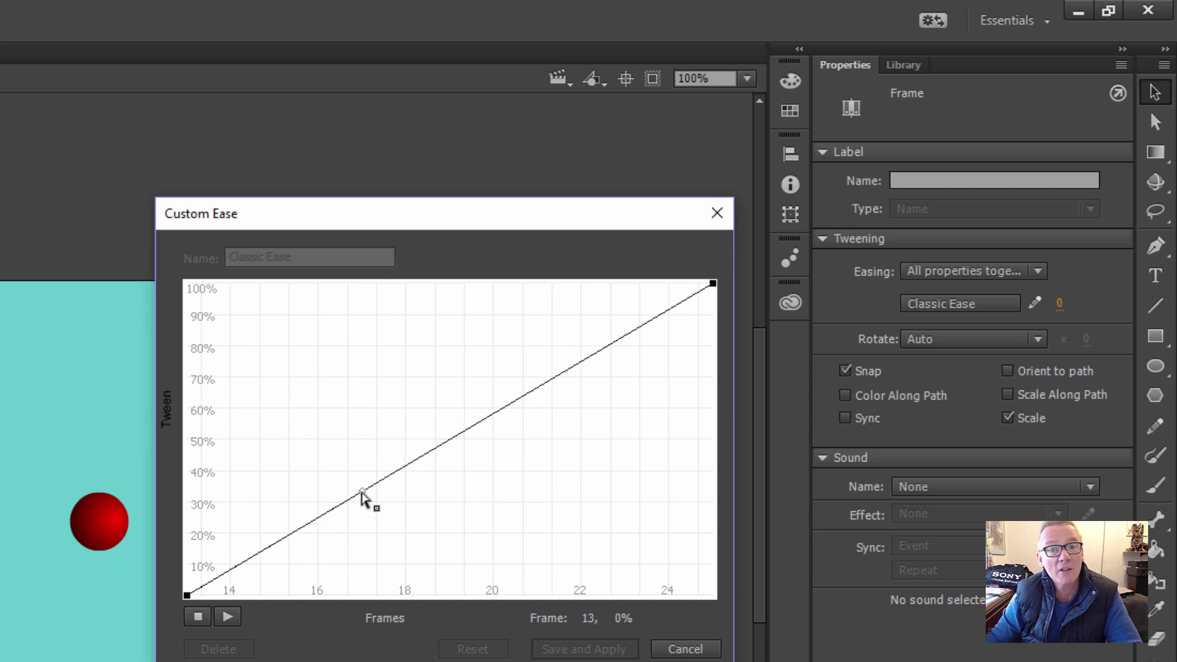
drag(362, 491, 187, 378)
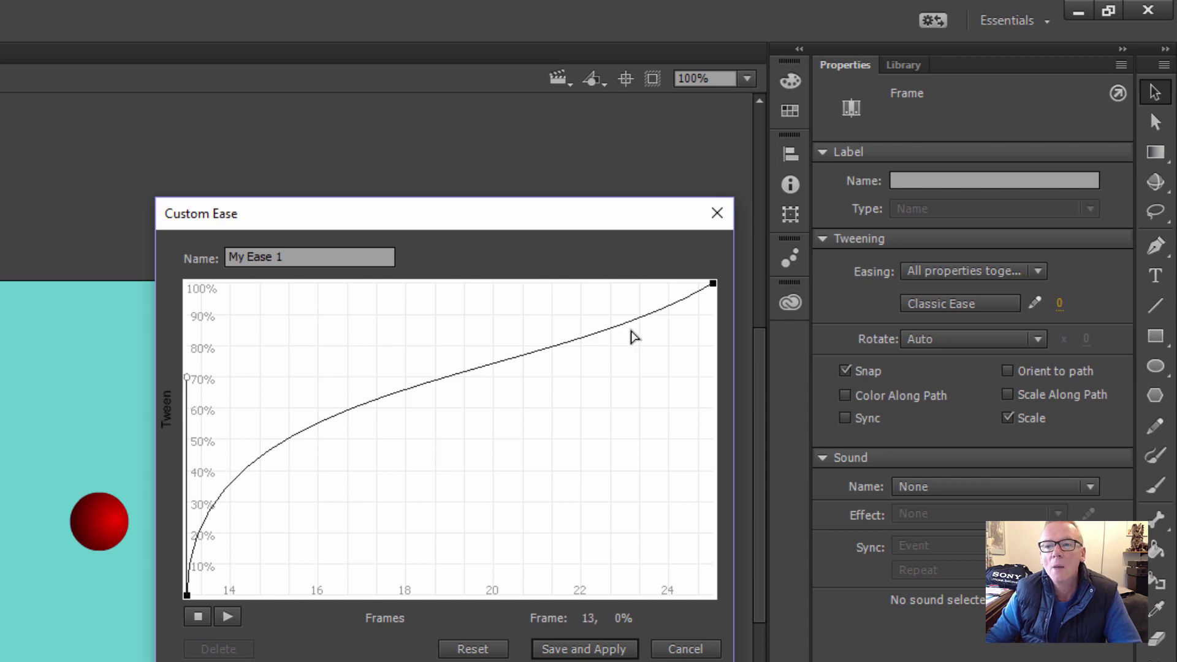
click(712, 284)
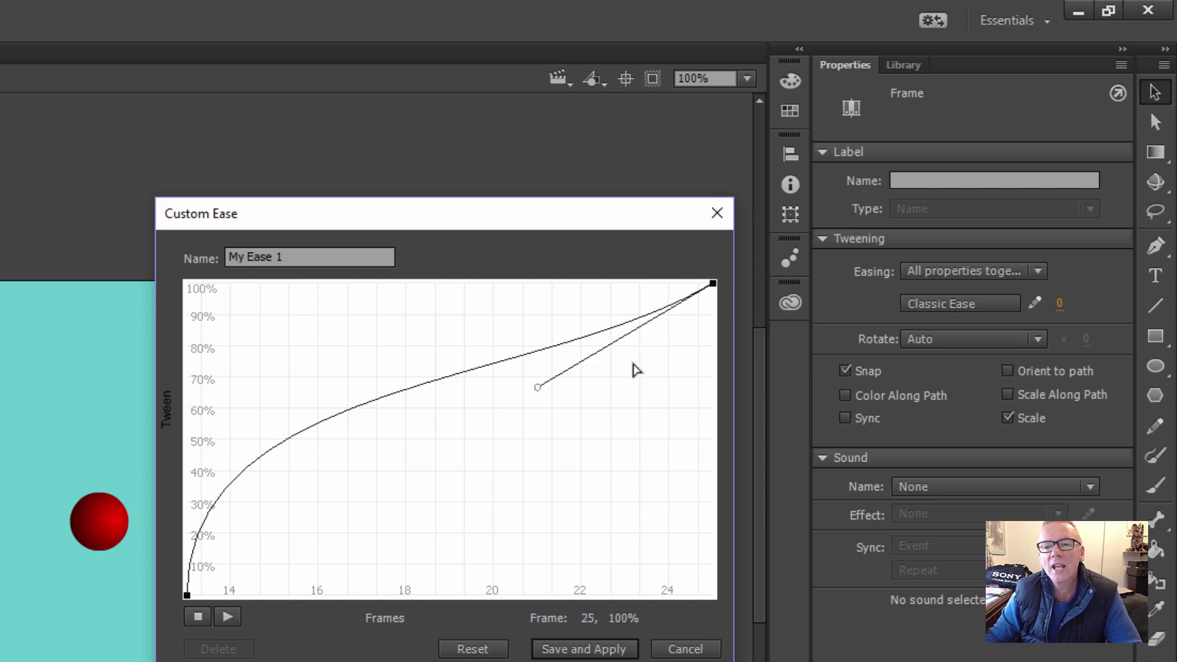
drag(539, 388, 451, 286)
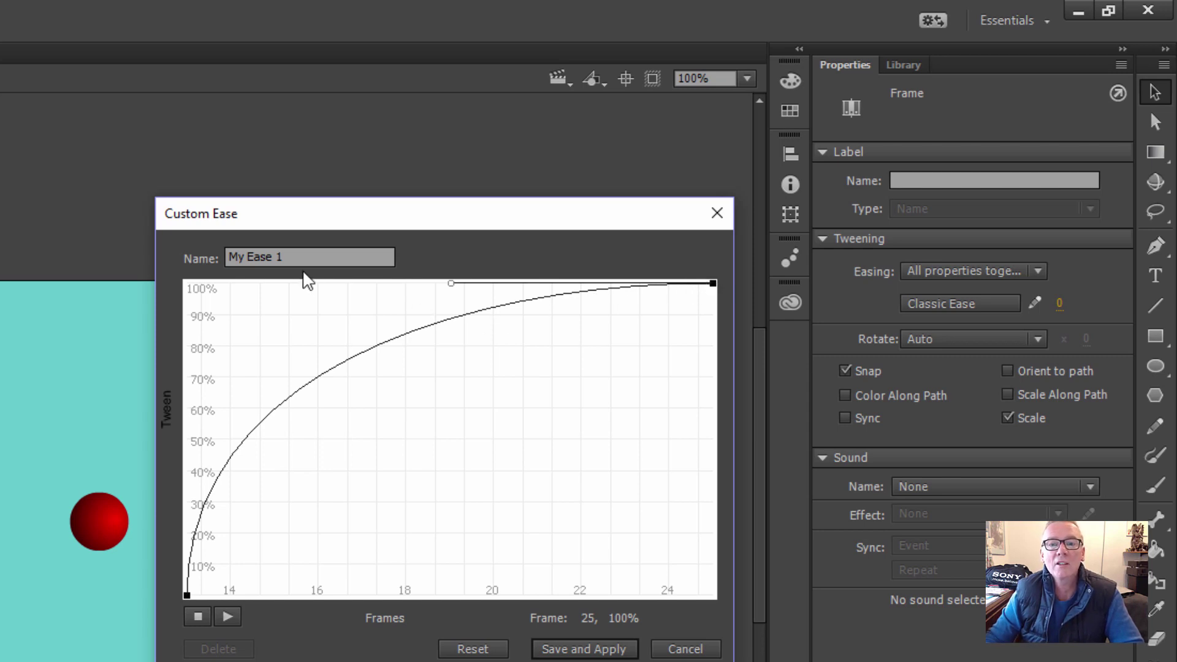
Name the custom ease "Slow Down", save and apply it to the second Ball2 tween, and play the animation.
click(287, 256)
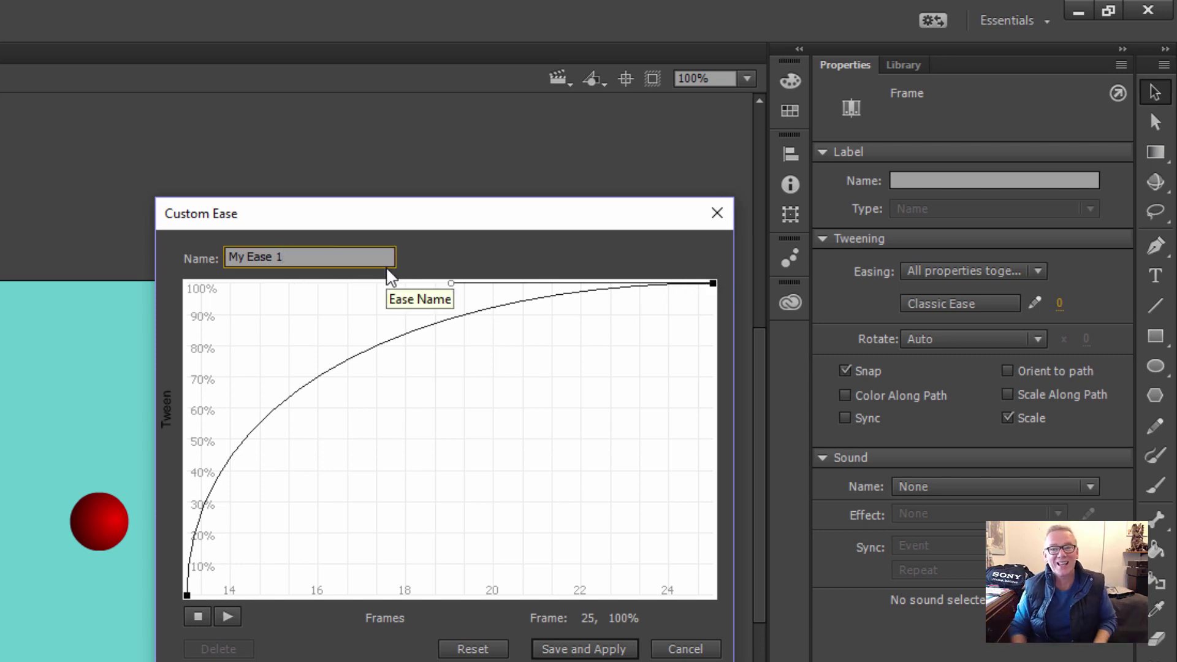
key(BackSpace)
key(BackSpace)
key(BackSpace)
key(BackSpace)
key(BackSpace)
key(BackSpace)
key(BackSpace)
key(BackSpace)
key(BackSpace)
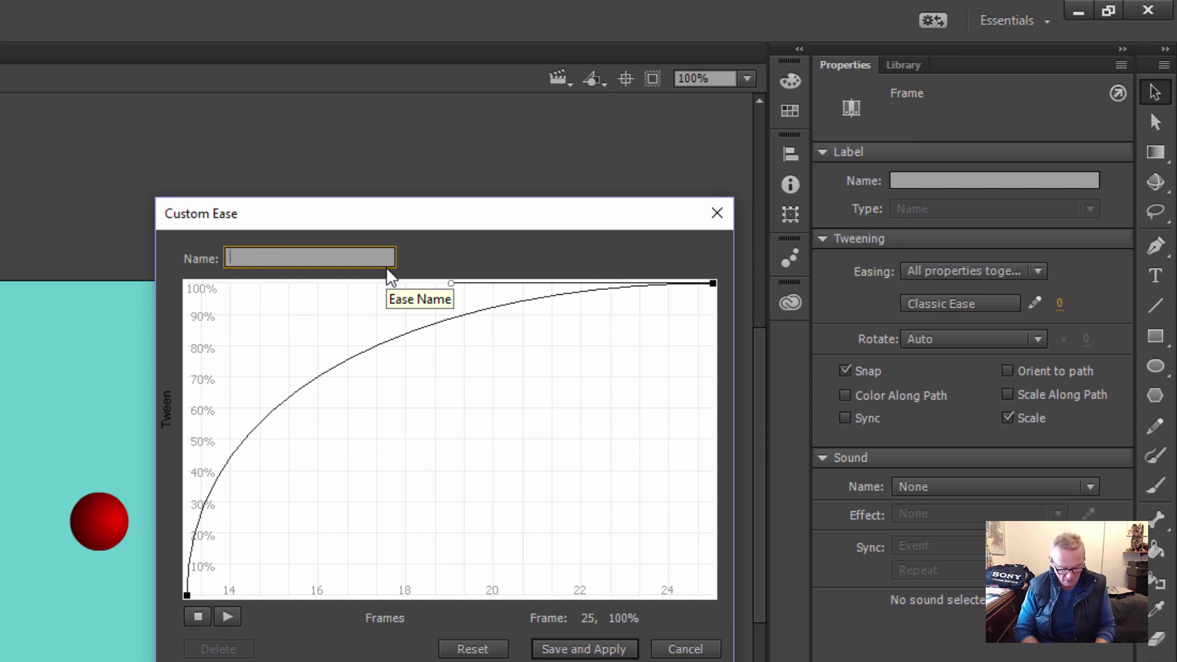
text(Slow Dow)
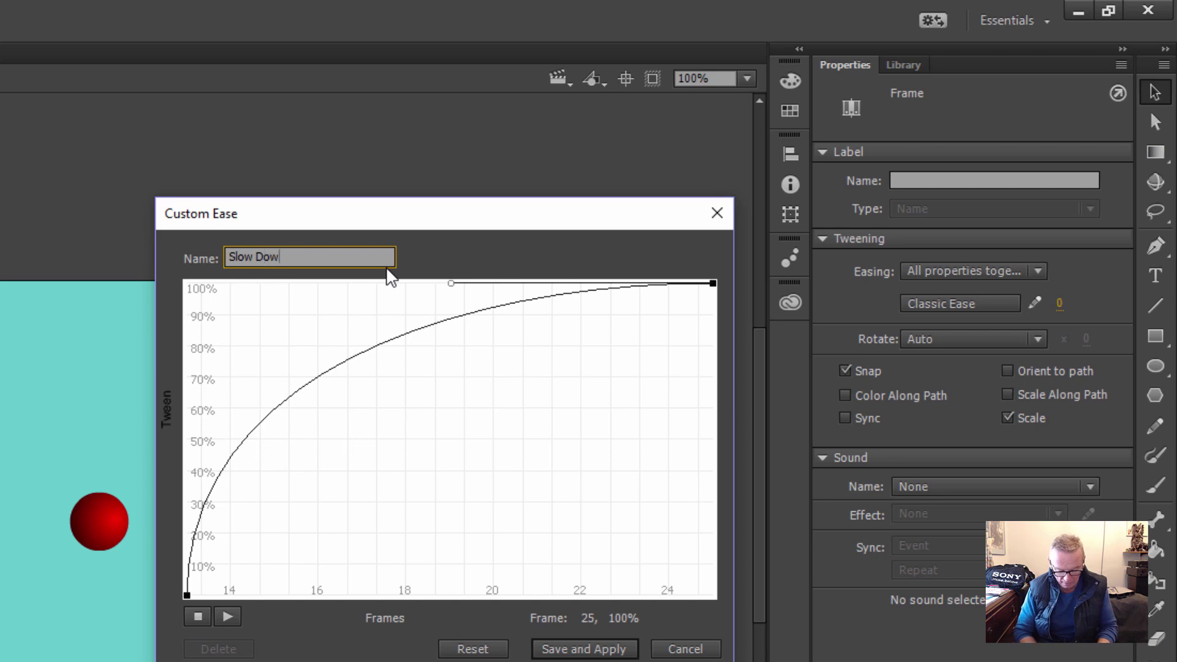
text(n)
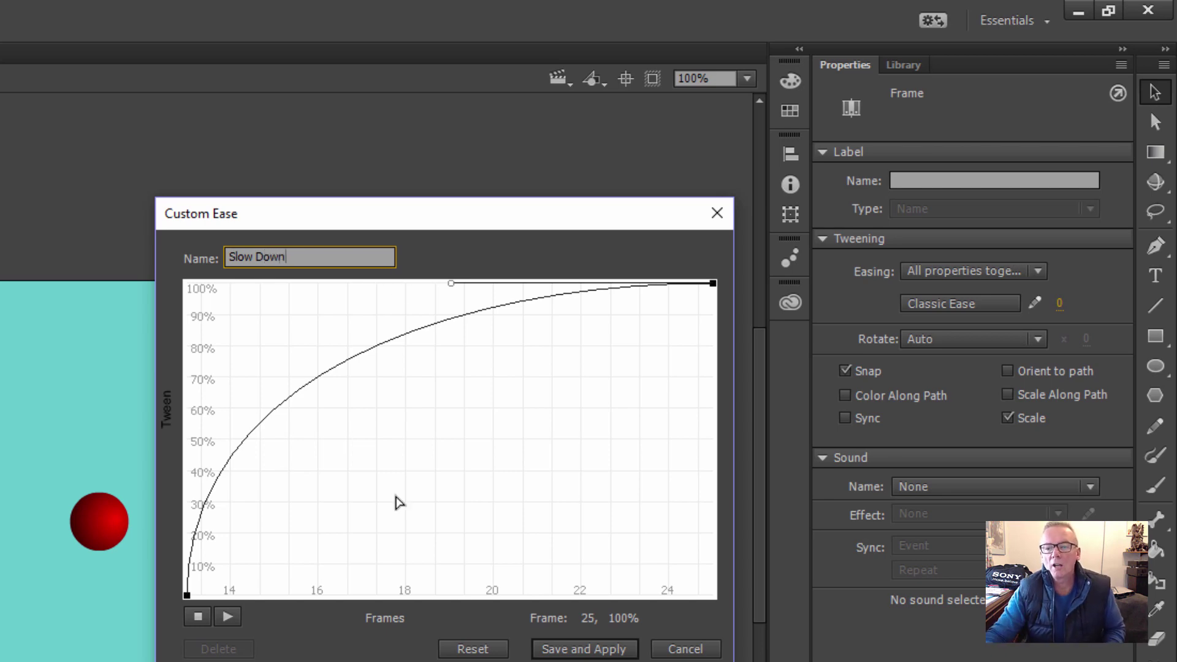
click(585, 648)
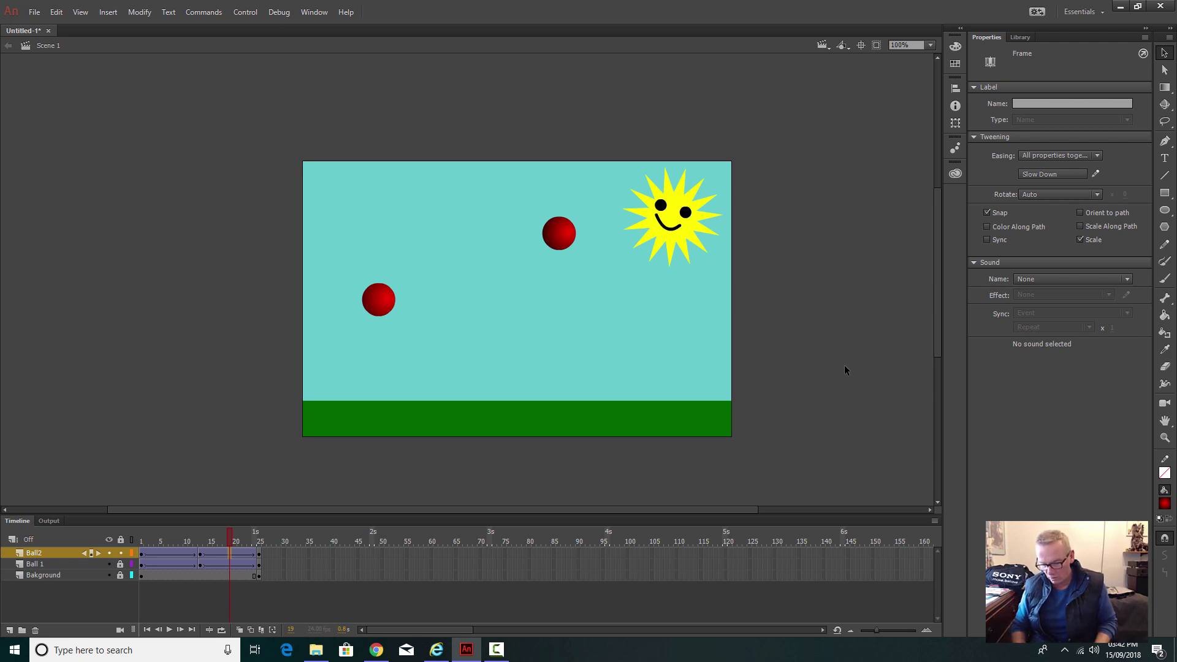
key(Return)
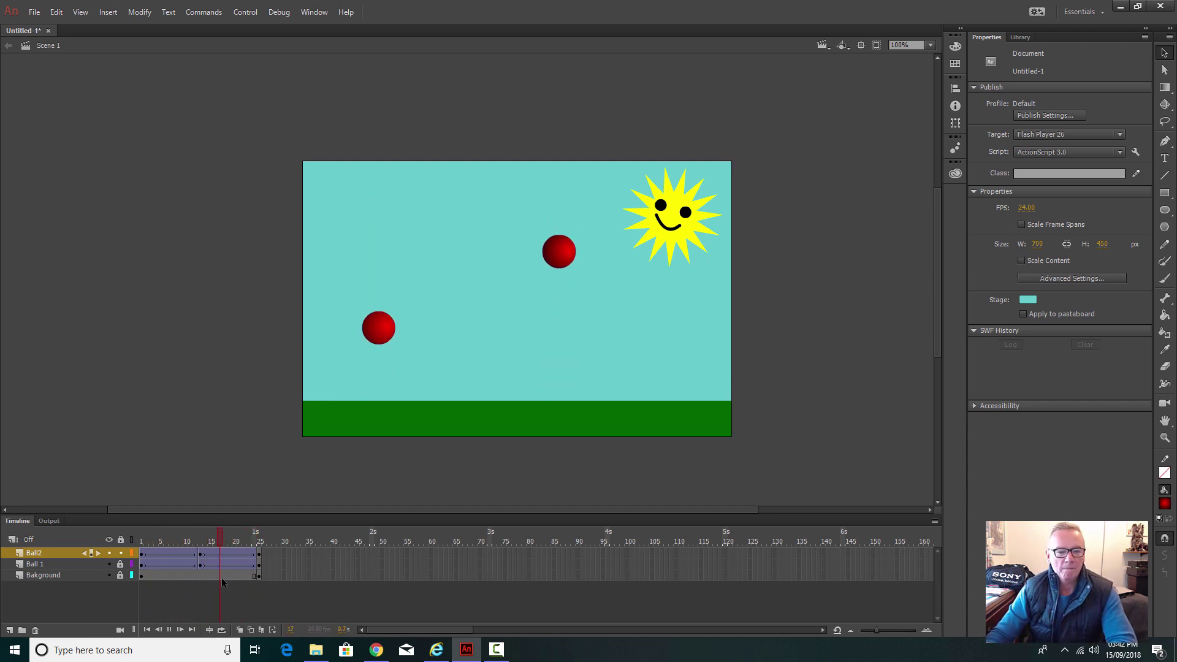
Insert a keyframe at frame 12 of the Ball2 layer and move the second ball straight down onto the grass.
click(225, 558)
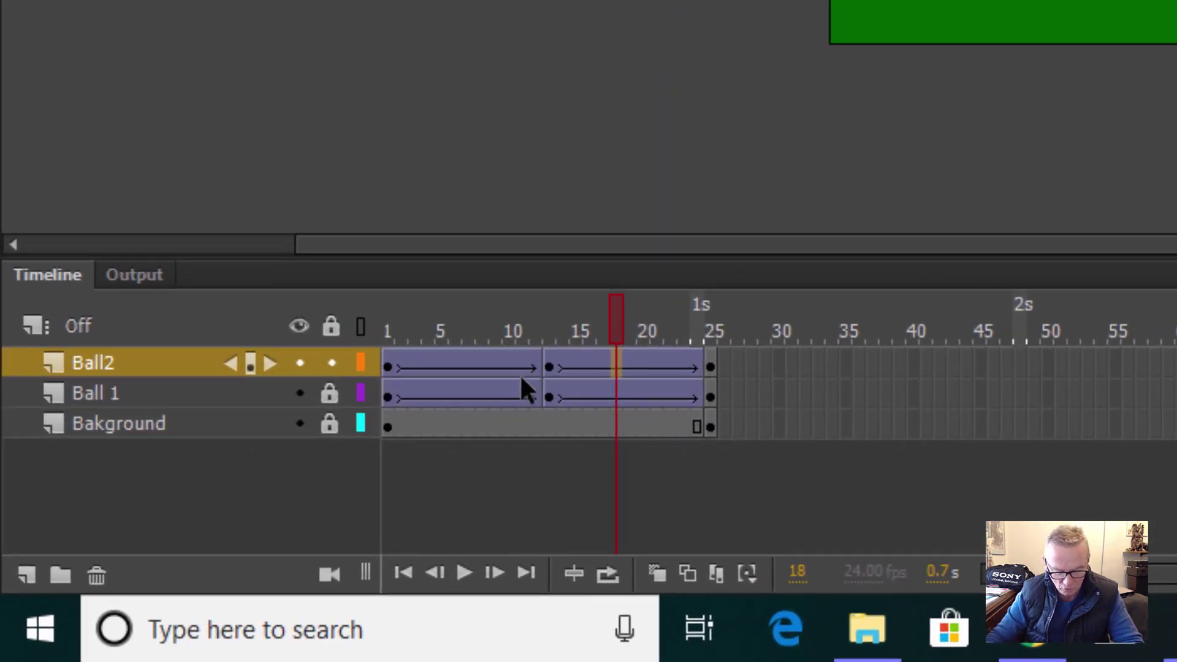
click(521, 378)
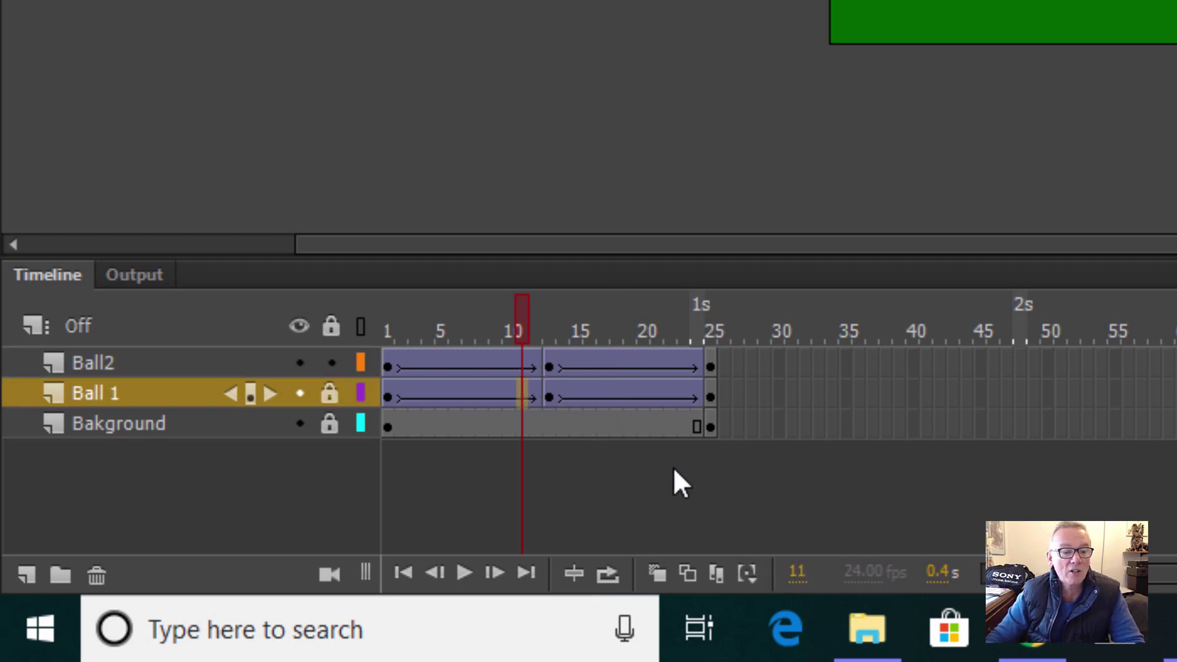
click(532, 367)
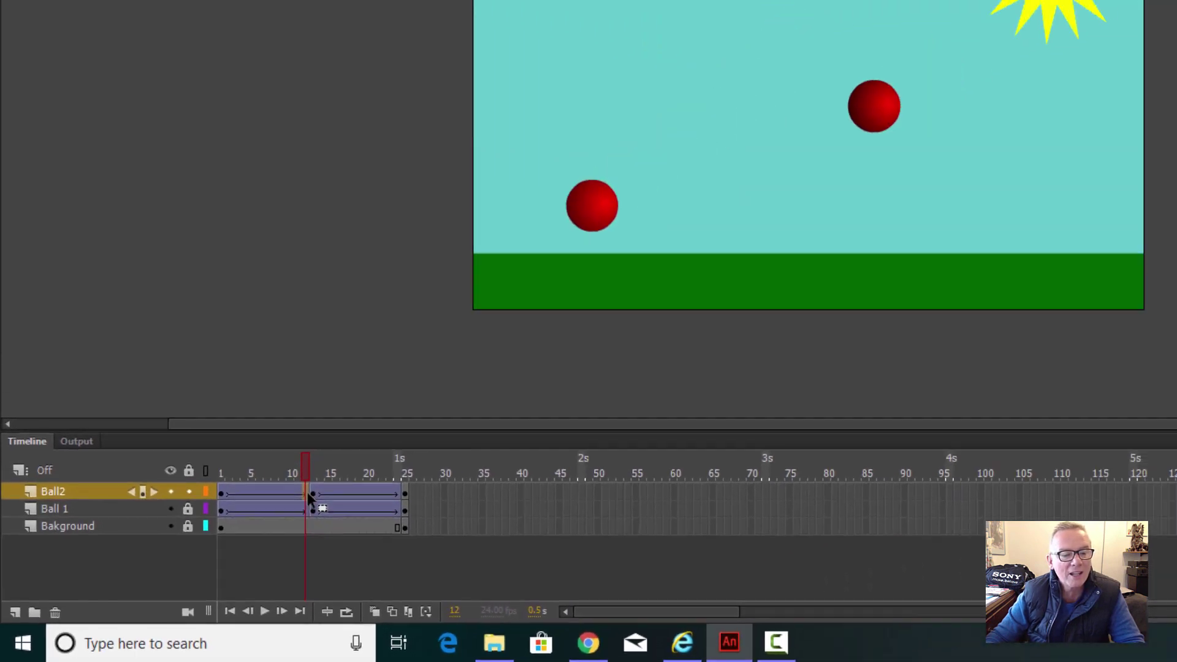
right_click(534, 366)
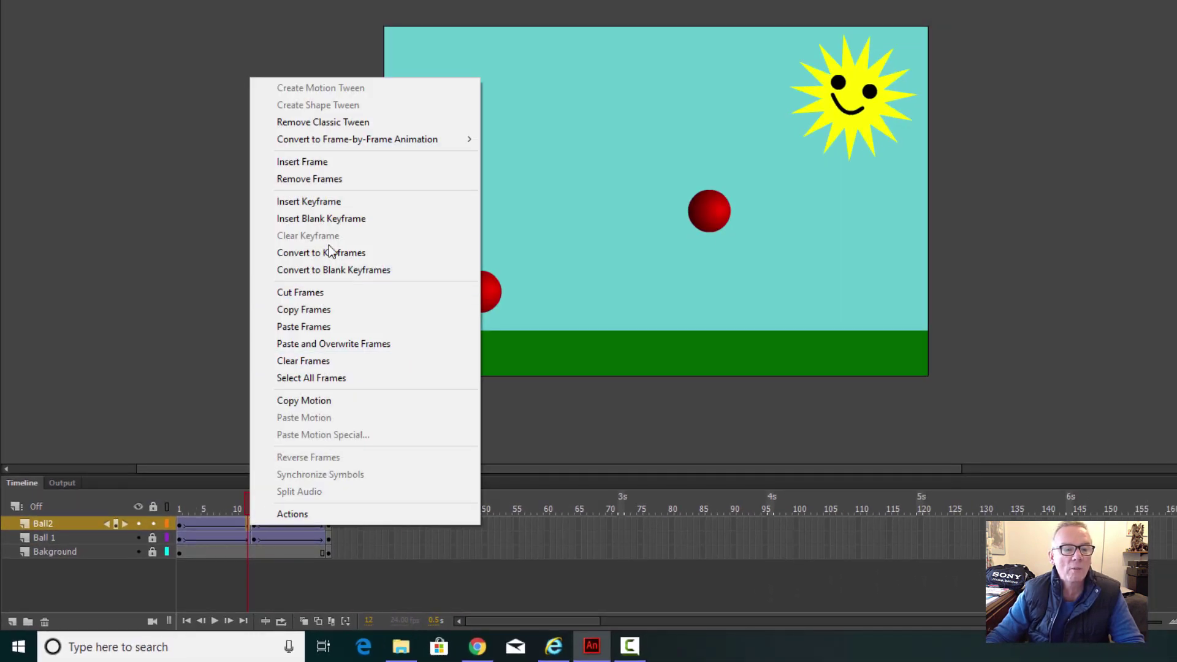
click(325, 202)
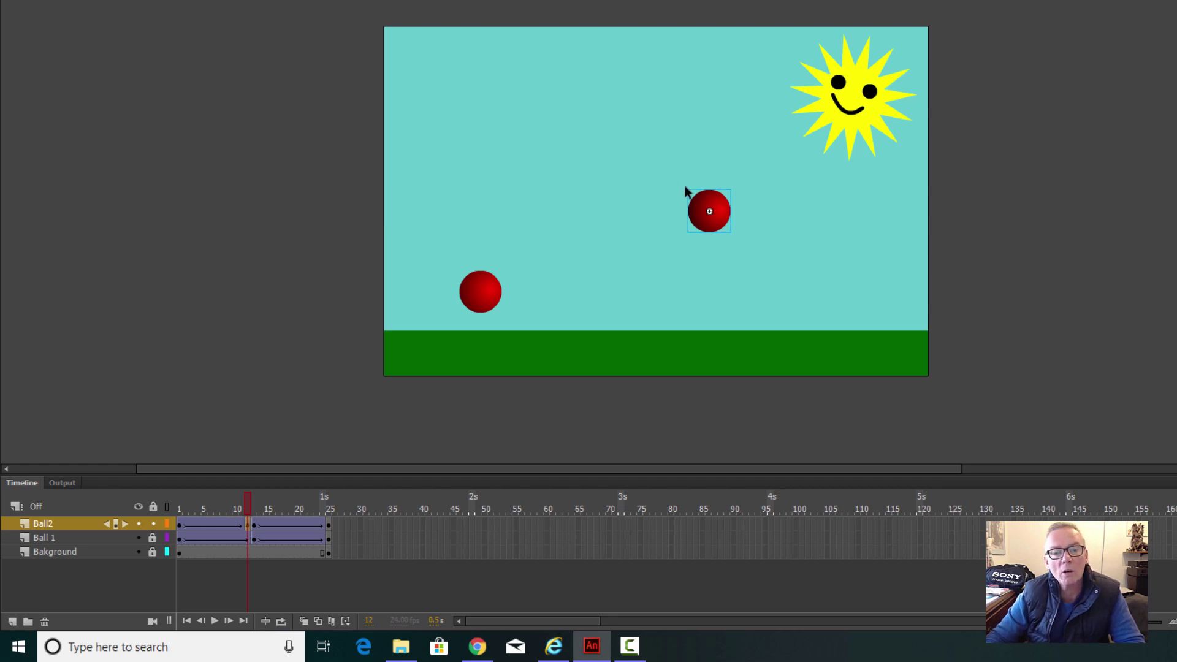
drag(708, 200, 705, 299)
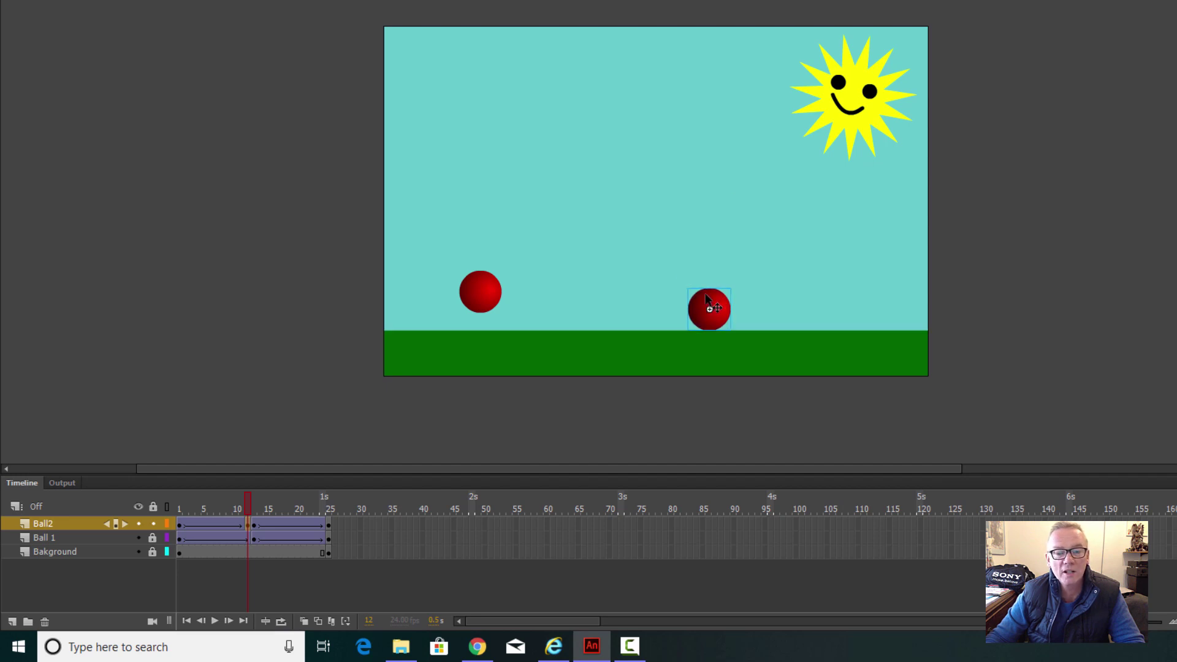
At frame 13 of the Ball2 layer, free-transform the second ball: move its transformation point to the bottom centre and squash it wider and flatter.
click(254, 527)
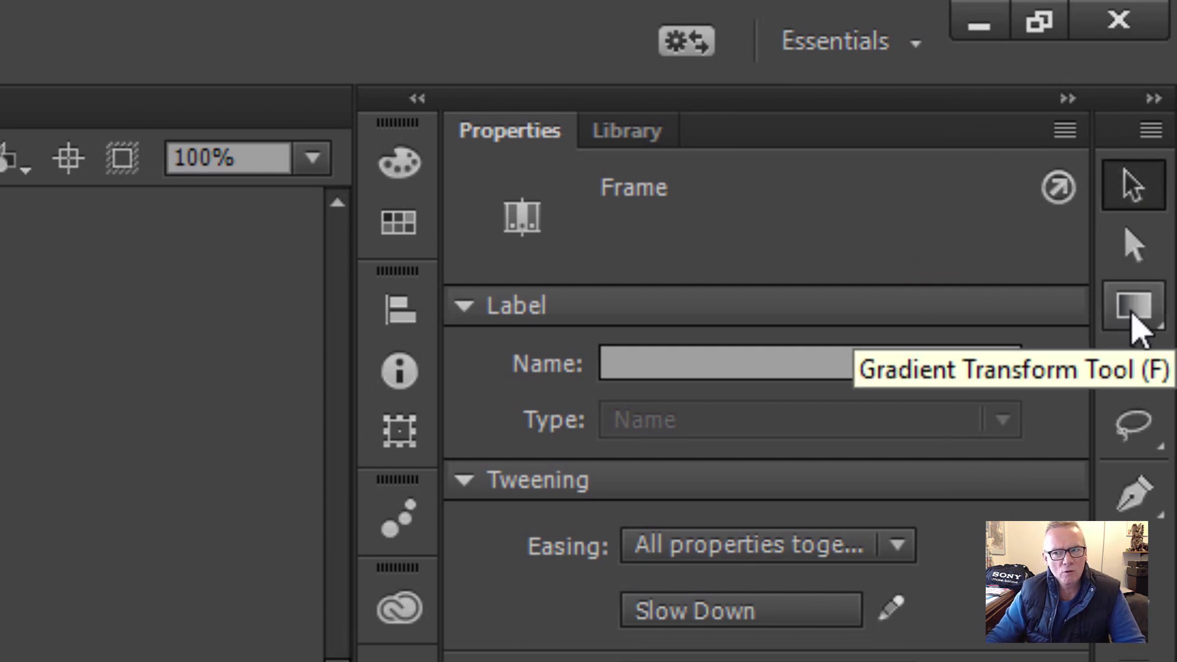
click(1146, 315)
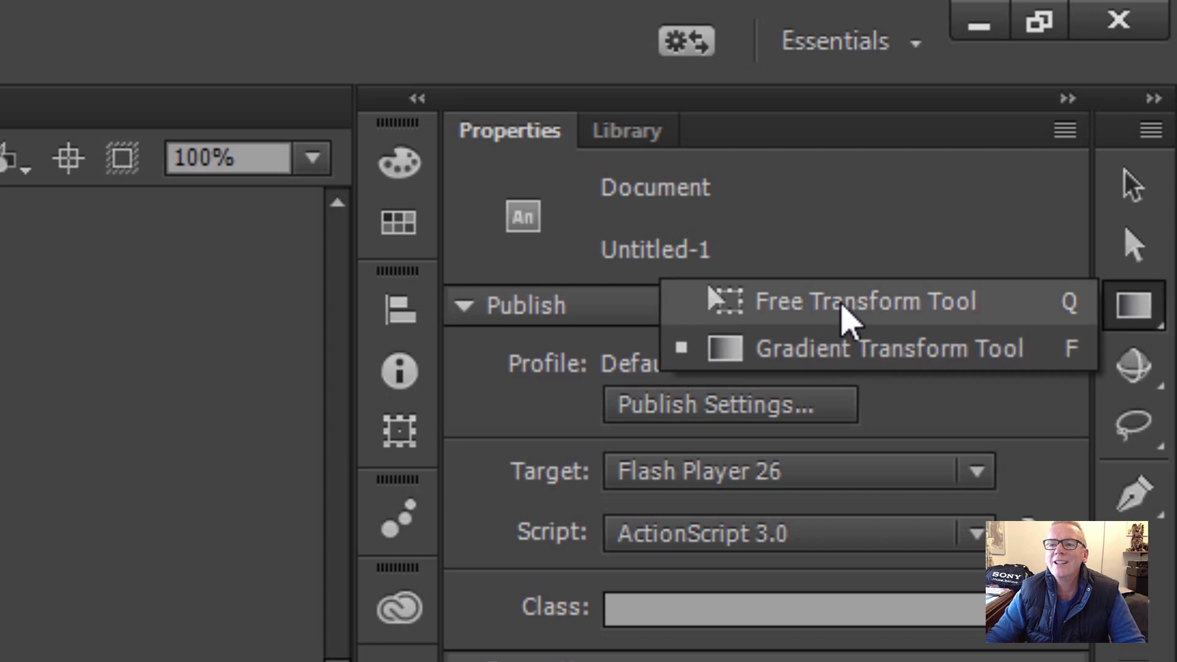
click(849, 322)
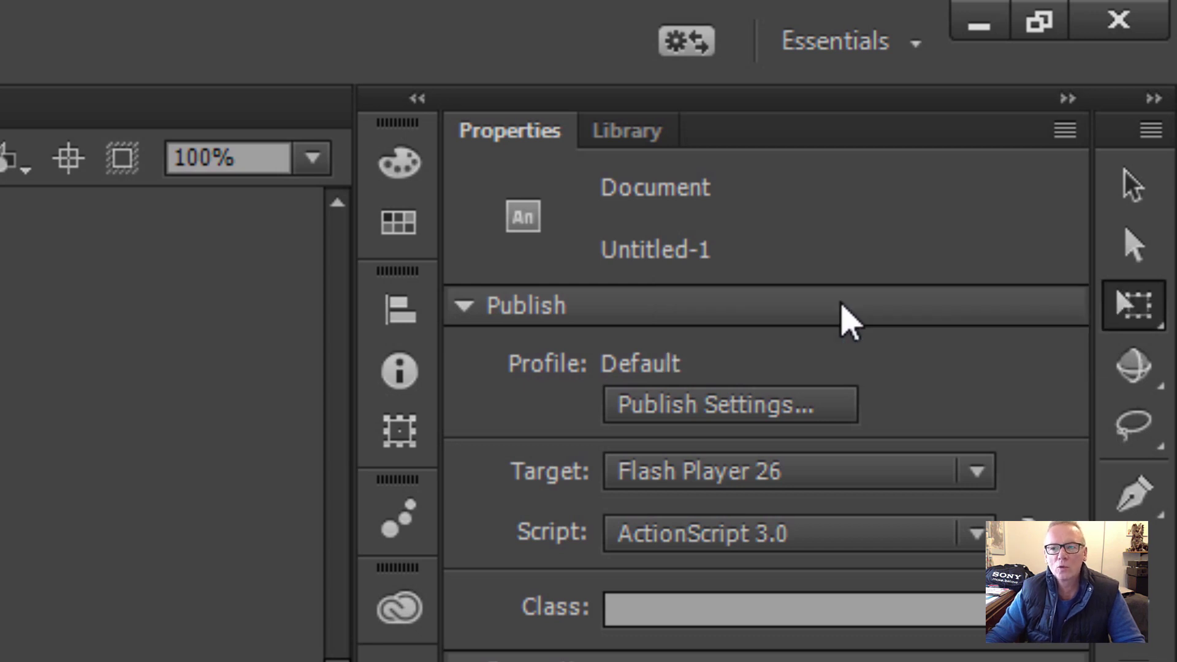
click(1109, 310)
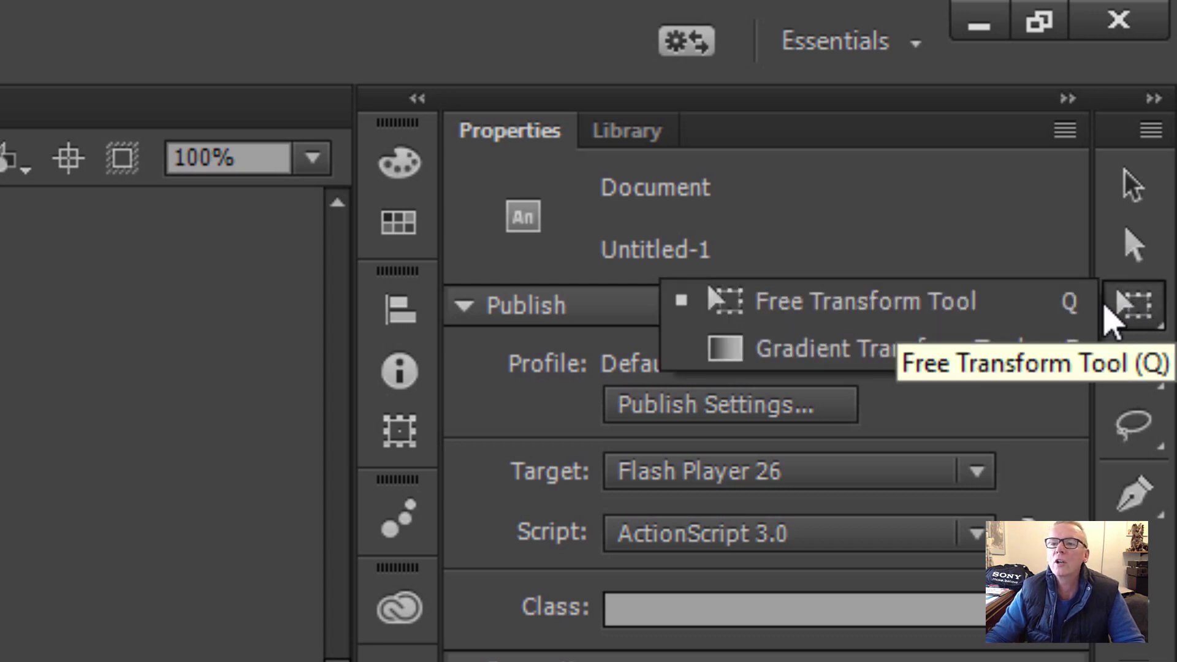
click(876, 310)
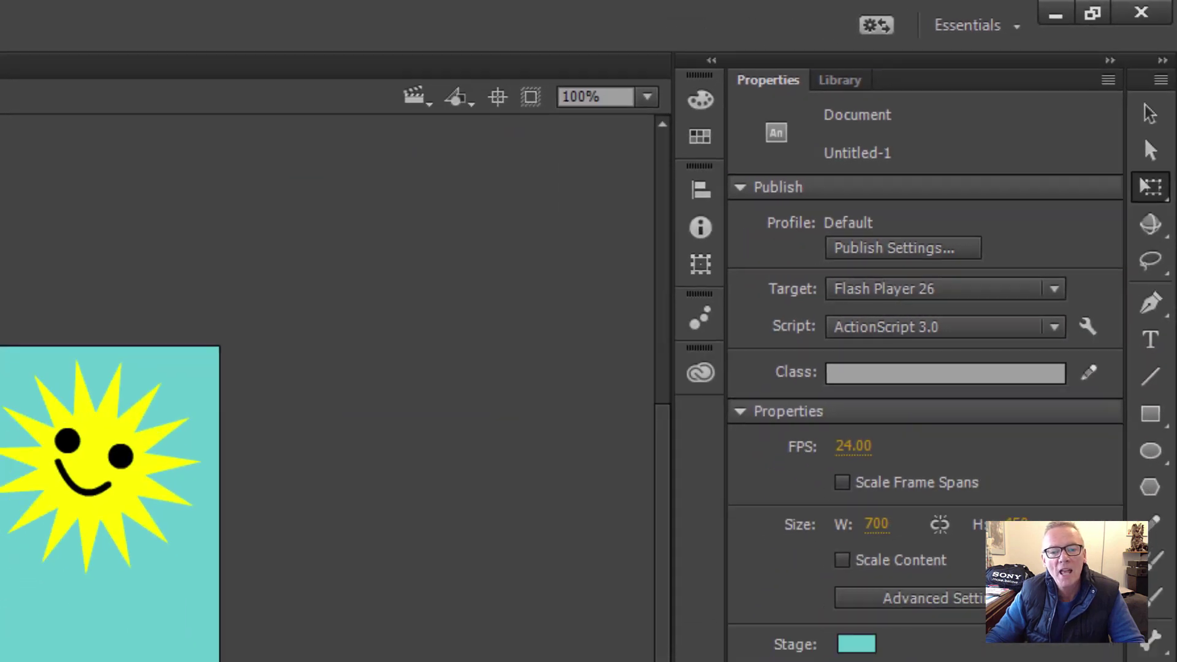
click(230, 608)
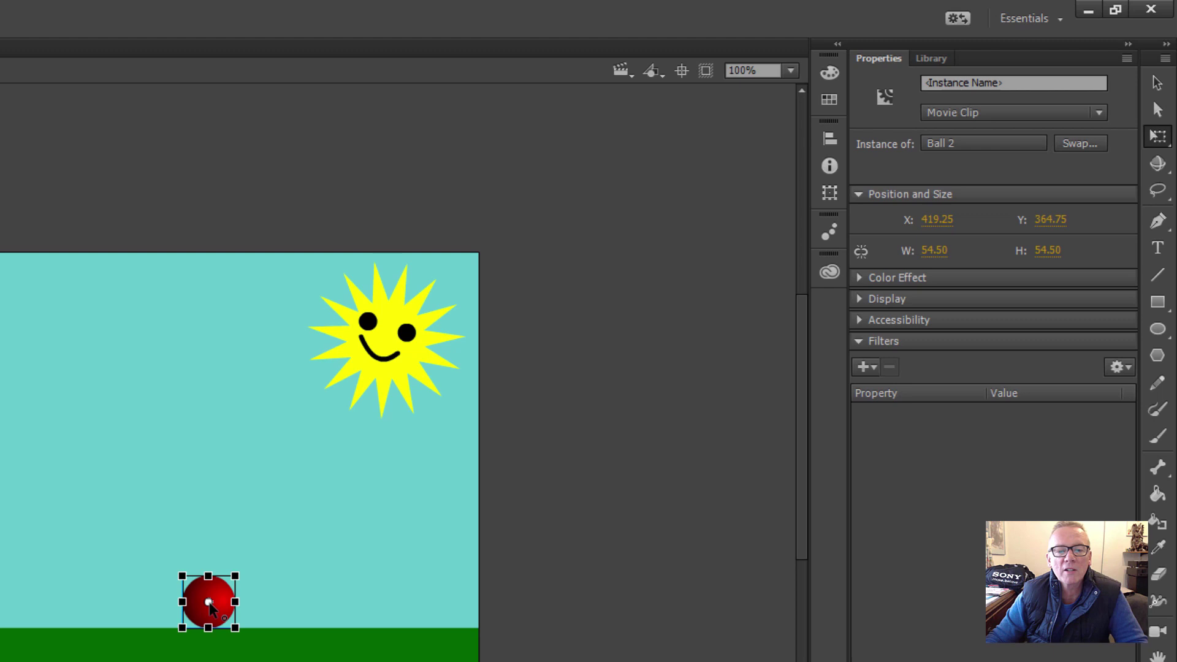
drag(209, 604, 210, 630)
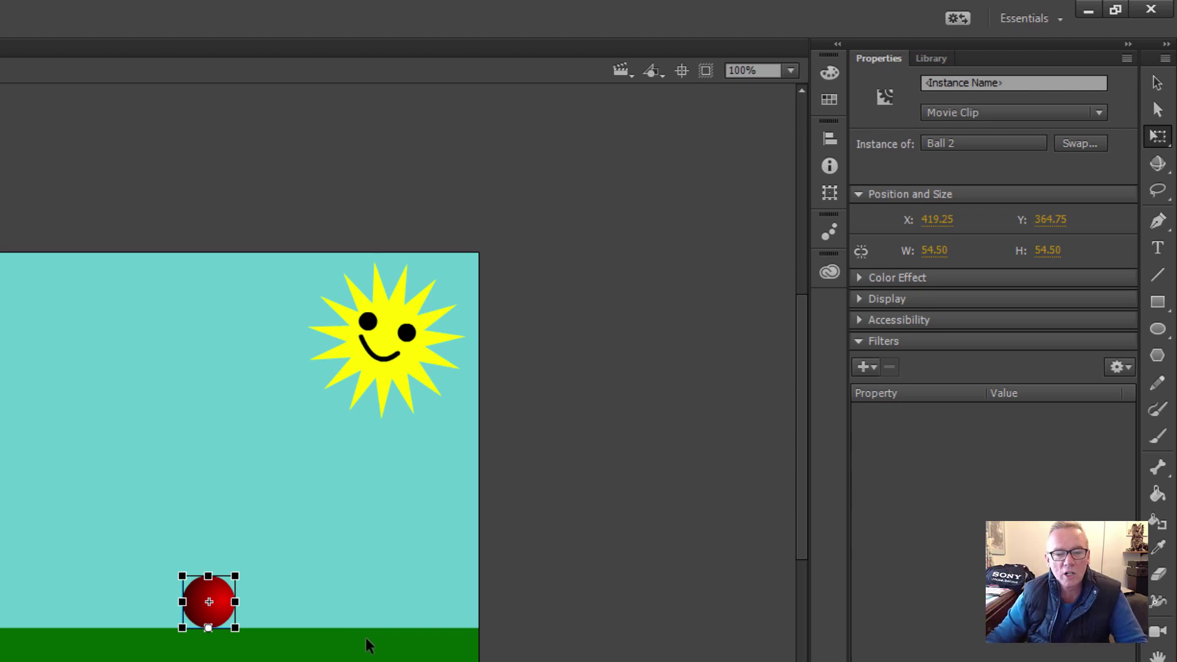
drag(211, 572, 246, 608)
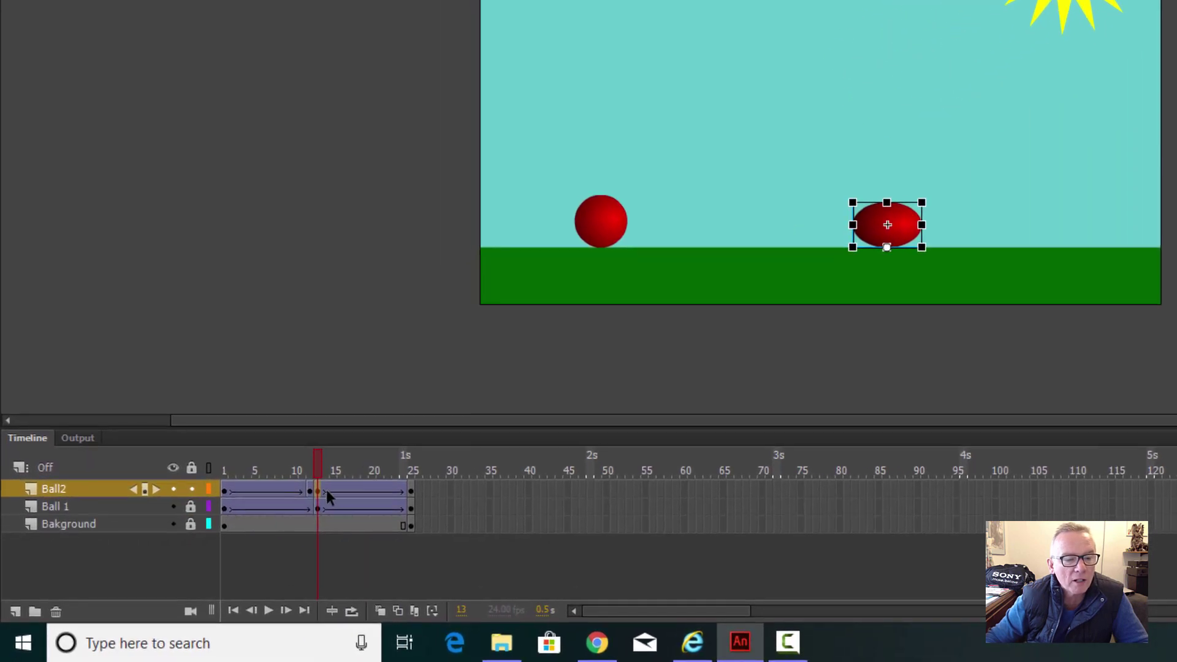
Insert a keyframe at frame 14 of the Ball2 layer and stretch the second ball narrower and taller.
click(326, 489)
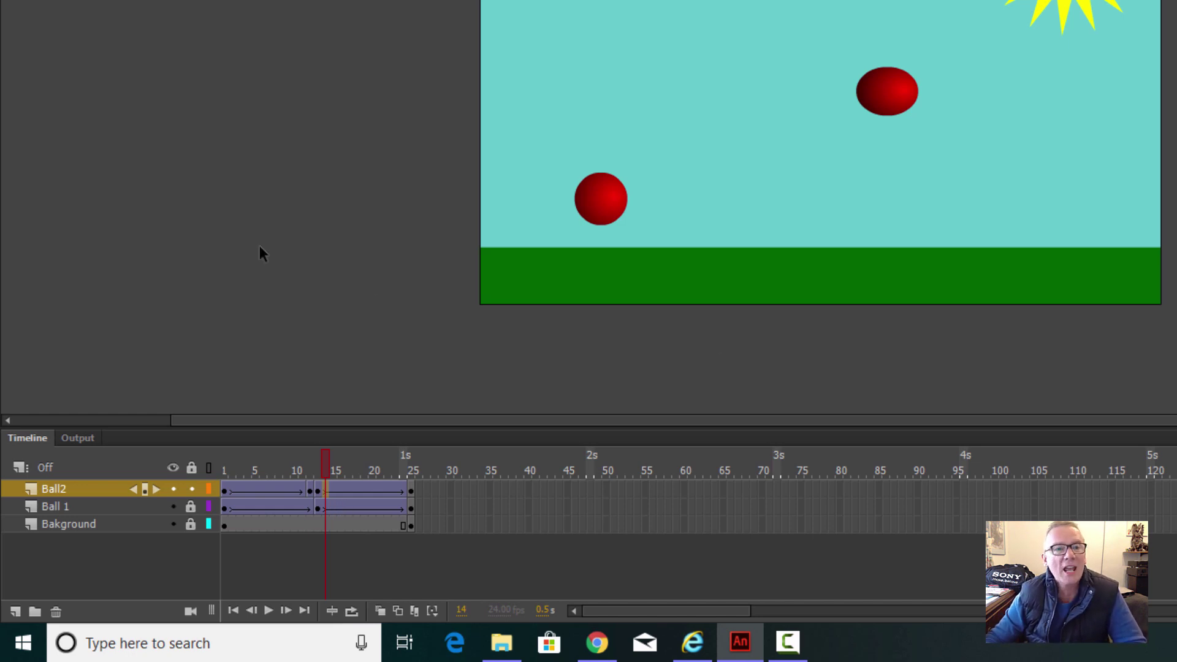
right_click(326, 488)
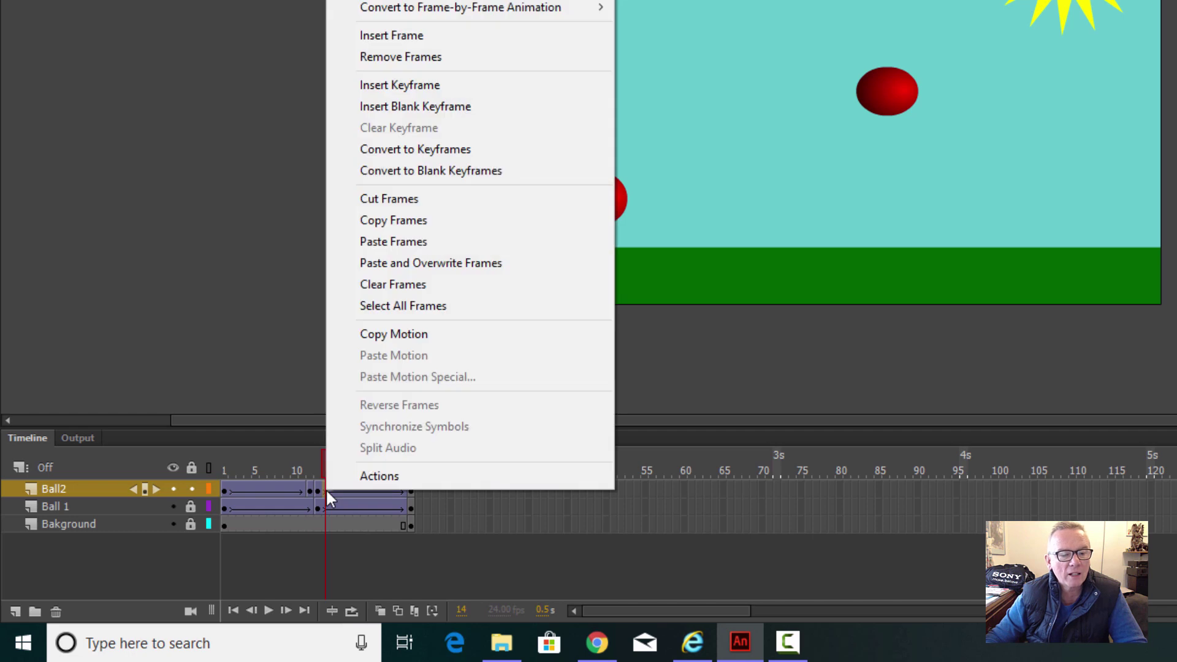
click(436, 85)
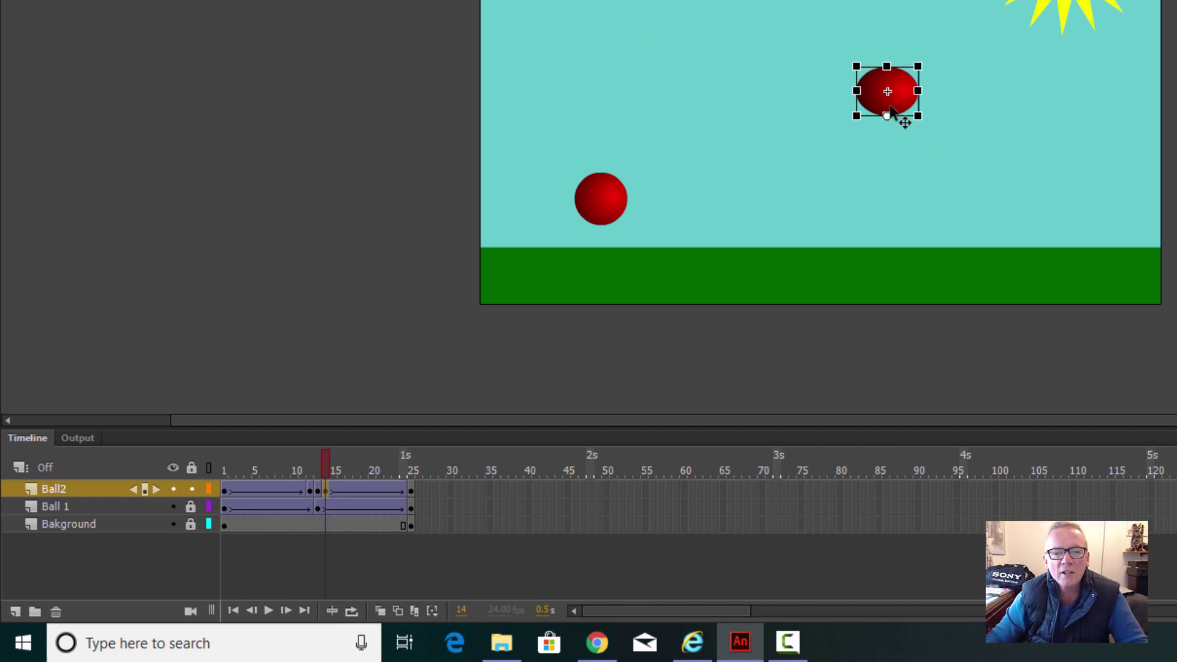
mouse_move(919, 91)
mouse_down()
mouse_move(888, 57)
mouse_move(909, 88)
mouse_up()
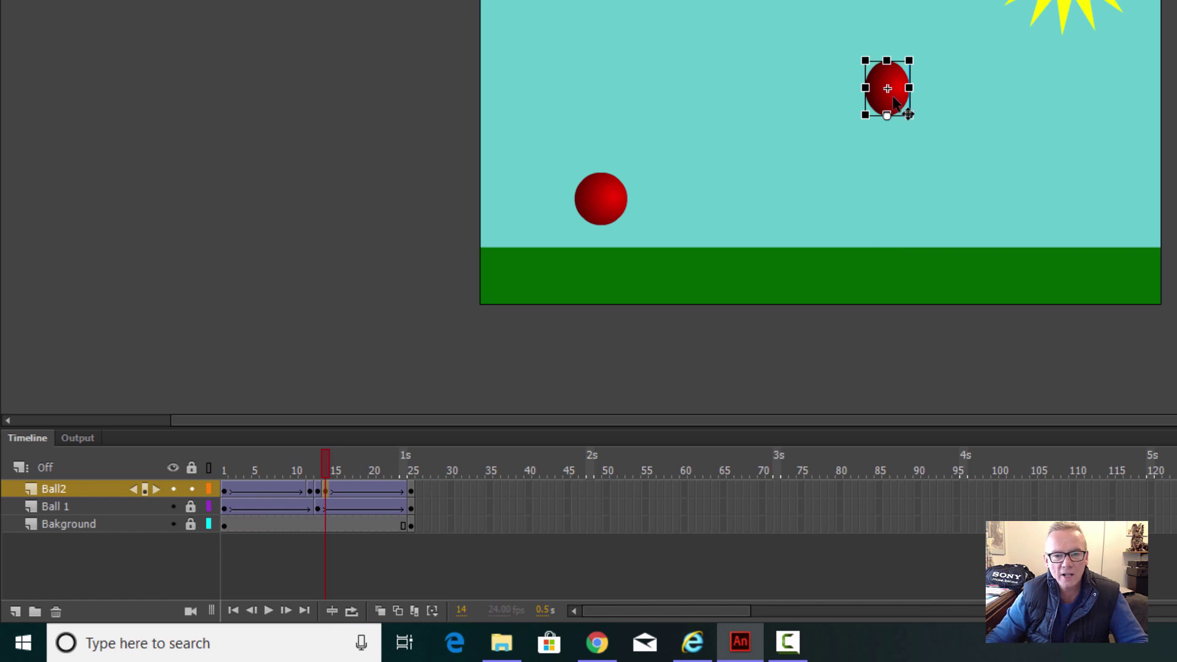
Insert a keyframe at frame 15 of the Ball2 layer and widen the second ball back to a nearly round shape.
click(334, 490)
right_click(334, 490)
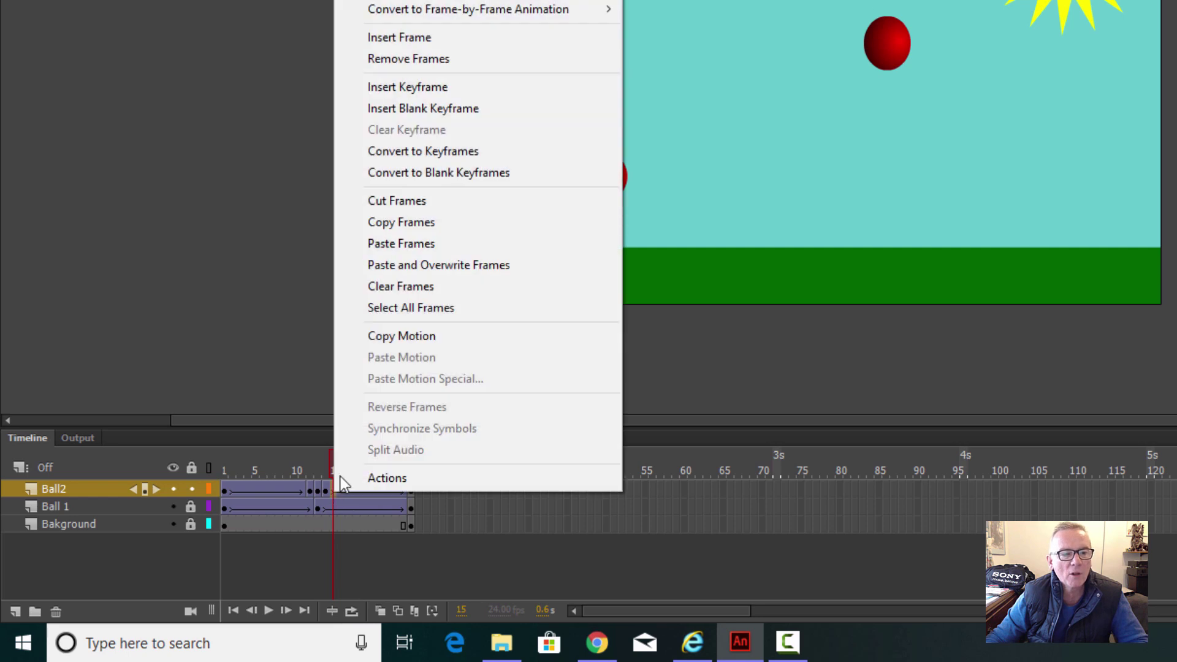
click(426, 86)
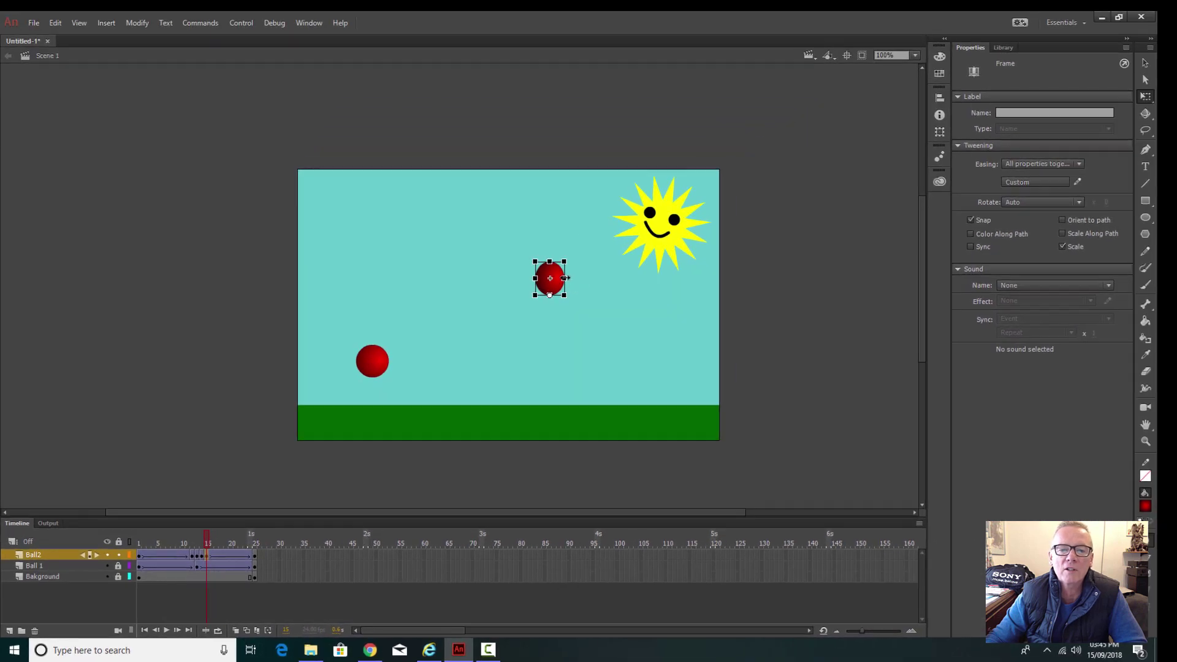
click(564, 277)
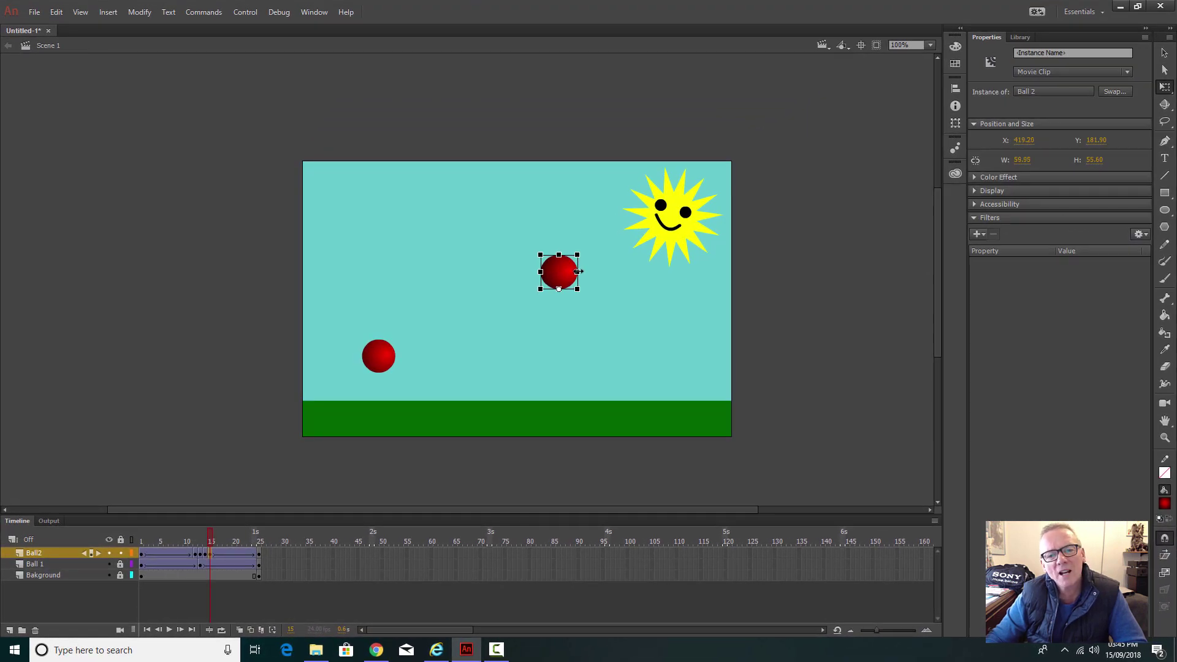
drag(577, 271, 578, 270)
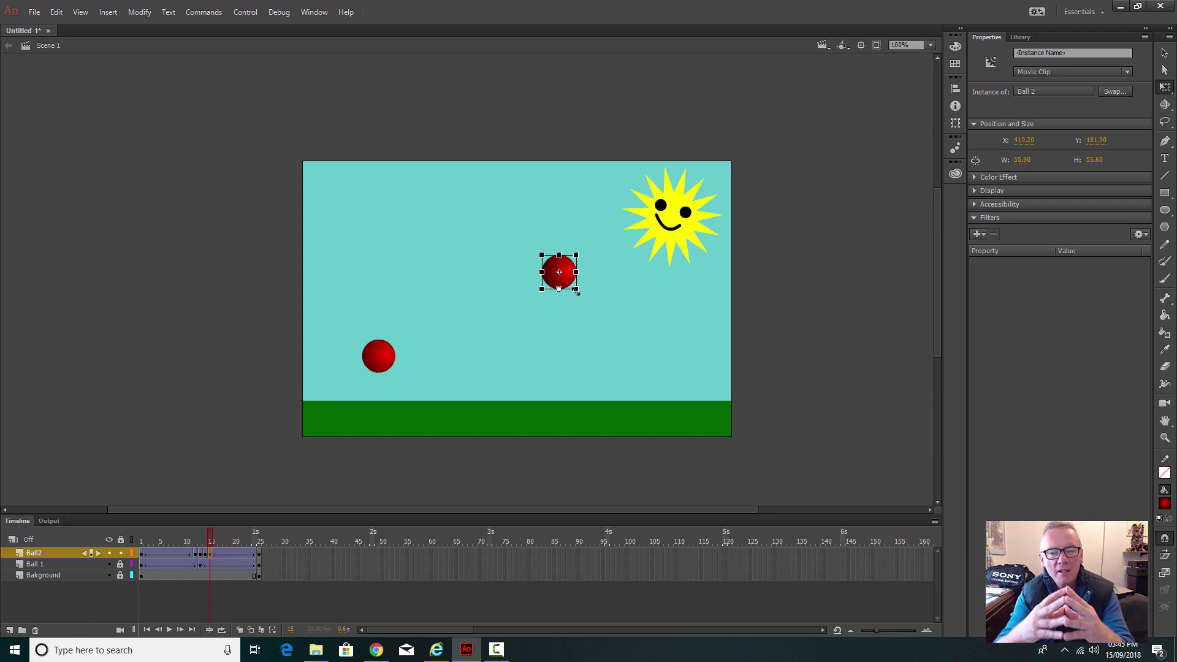
Match the second ball at frame 15 to its size at frame 12 by setting its width and height to 54.5.
click(200, 553)
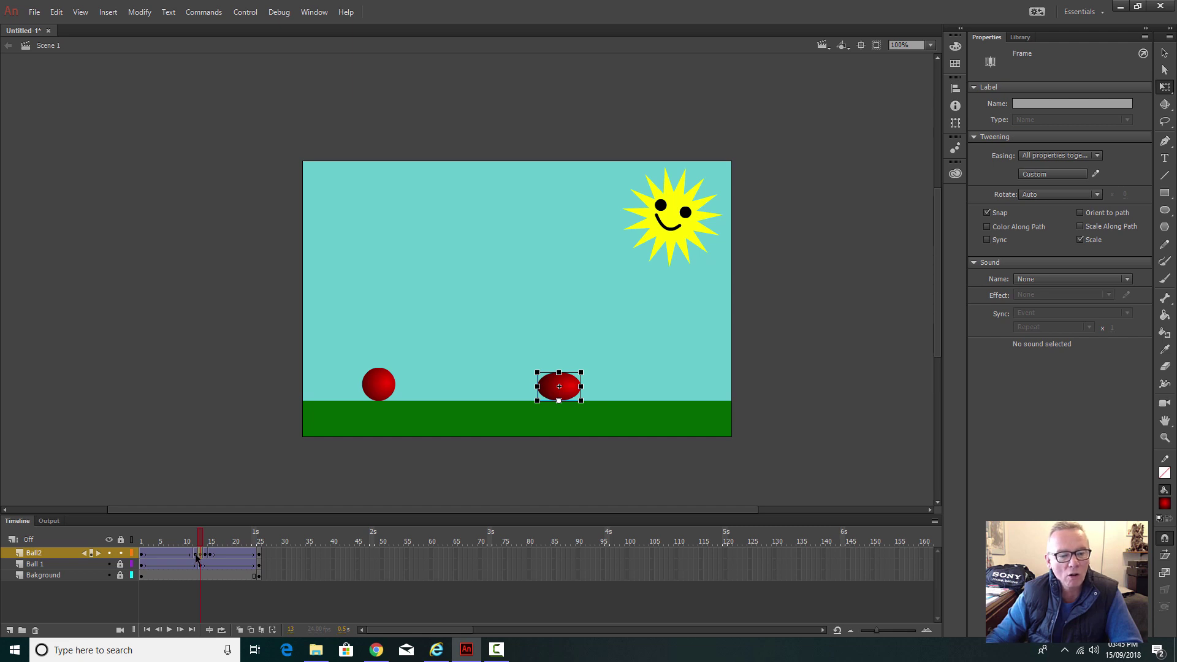
click(197, 555)
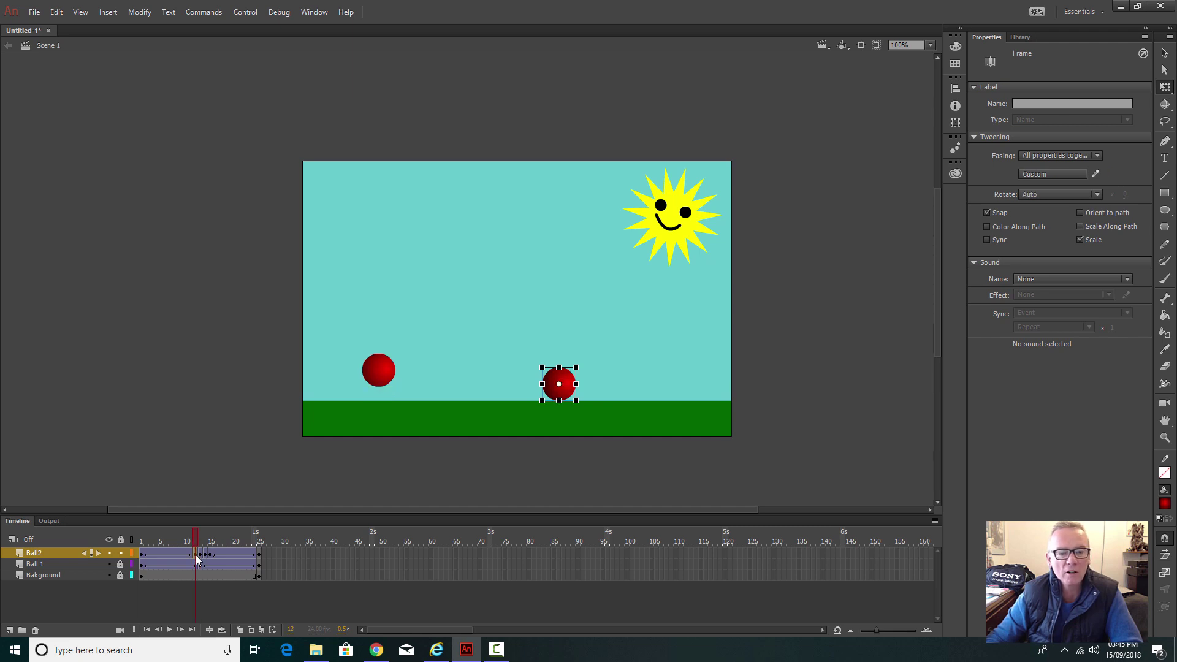
click(569, 385)
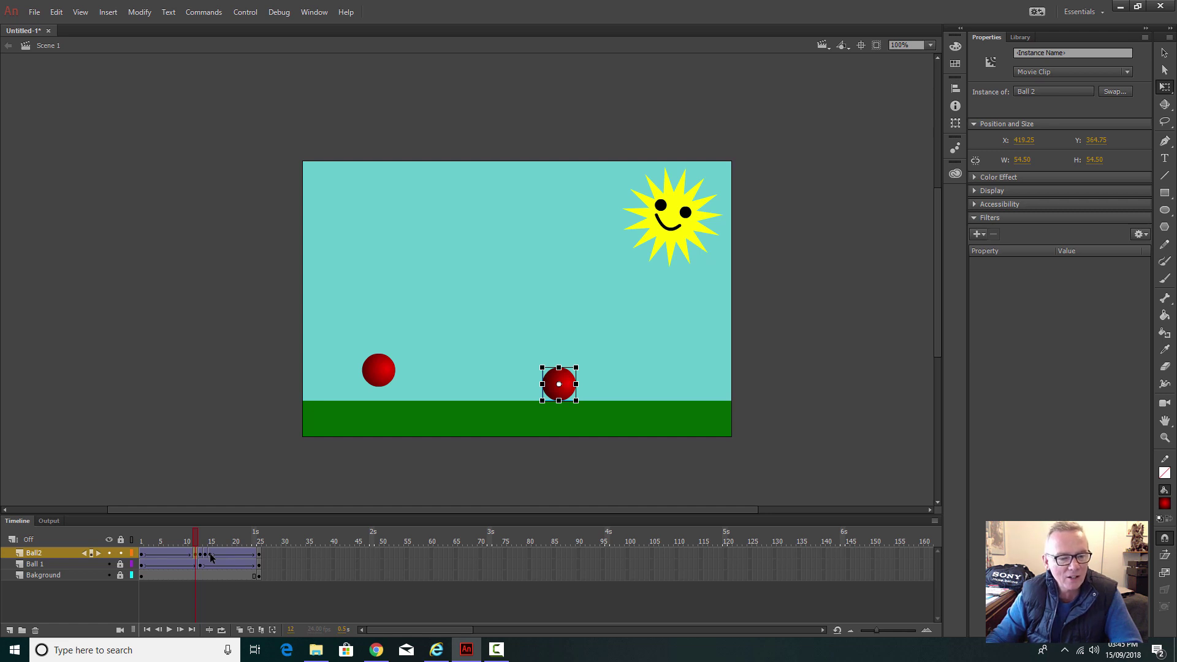
click(213, 558)
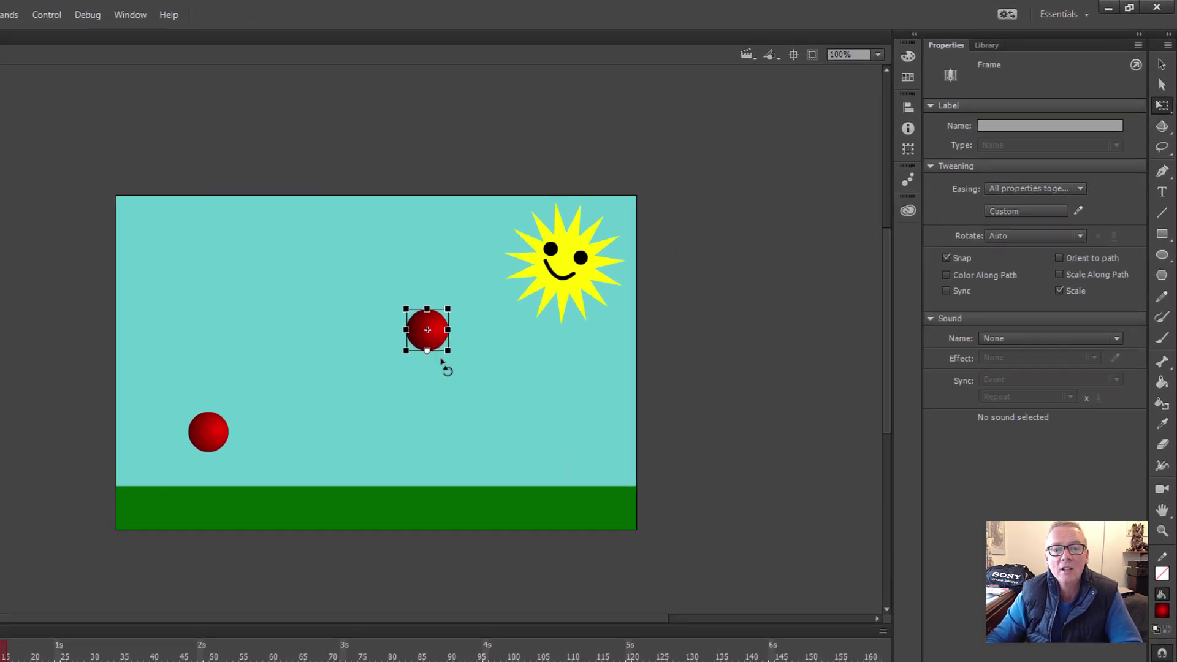
click(569, 279)
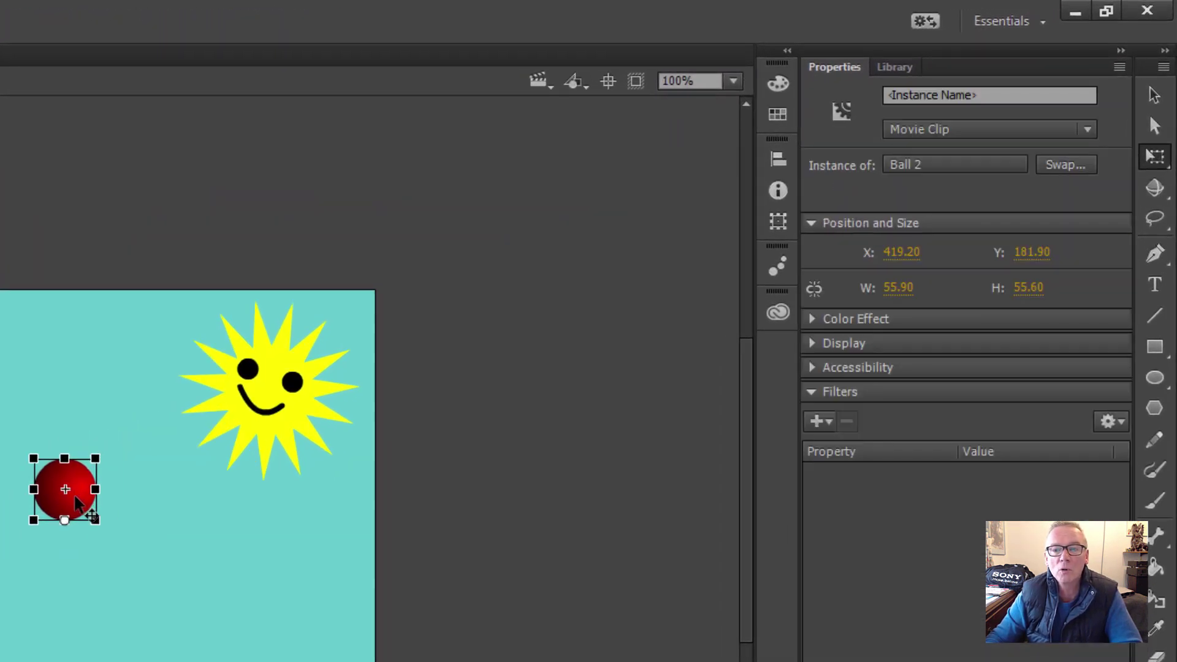
click(899, 288)
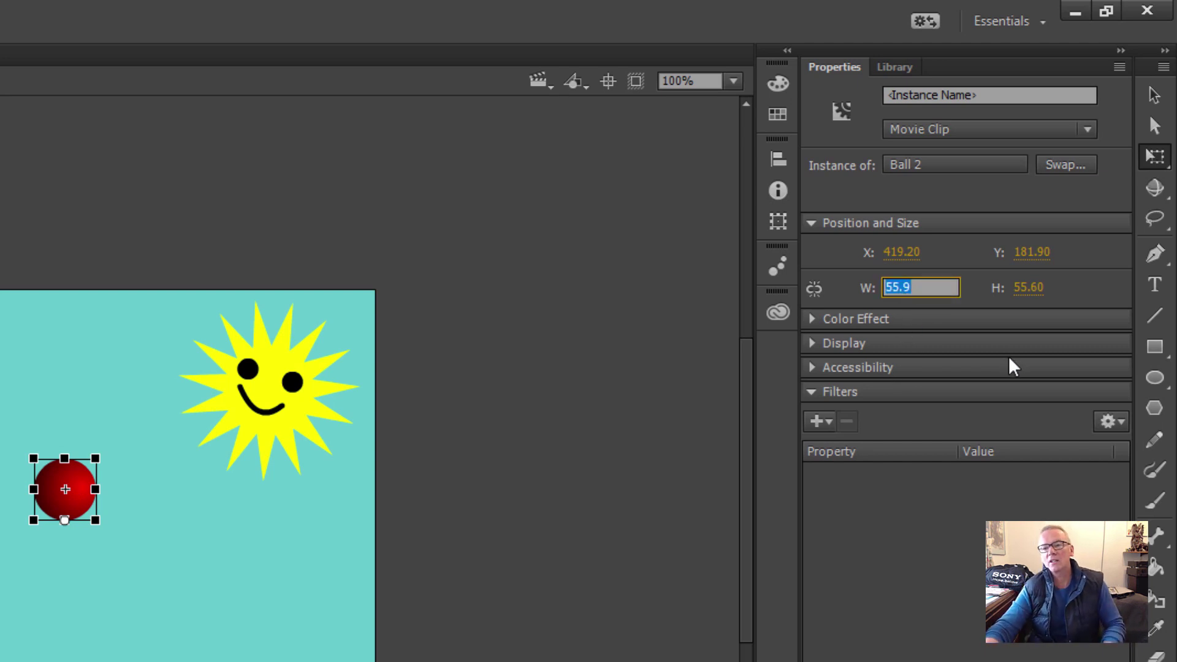
key(BackSpace)
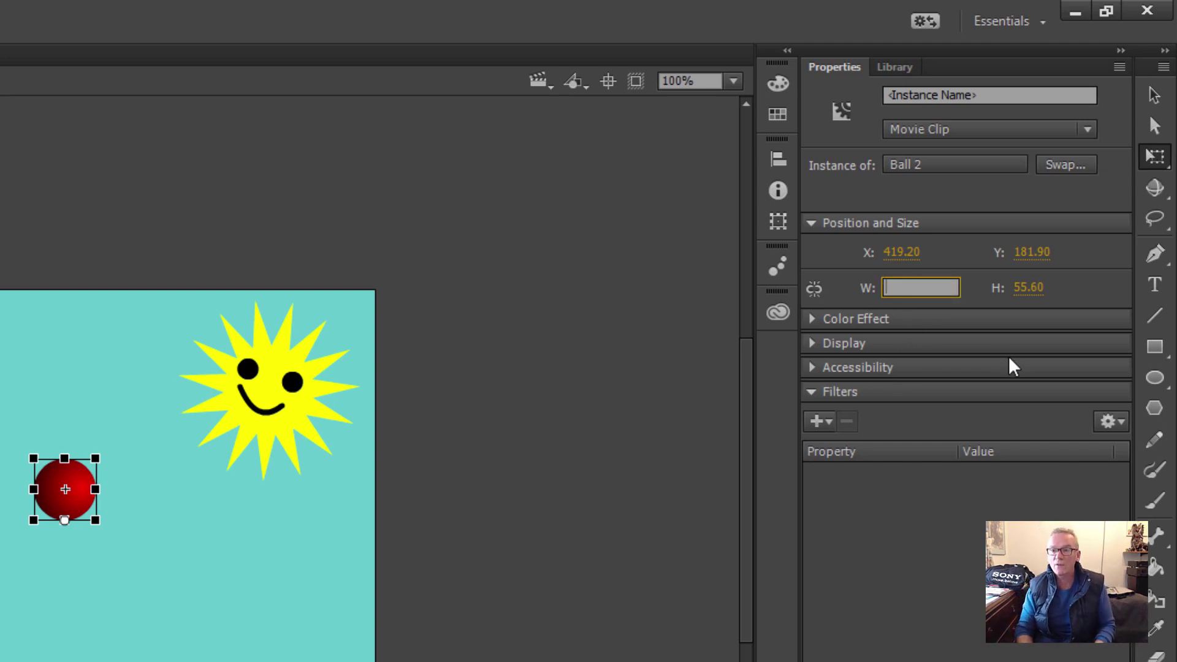
text(54)
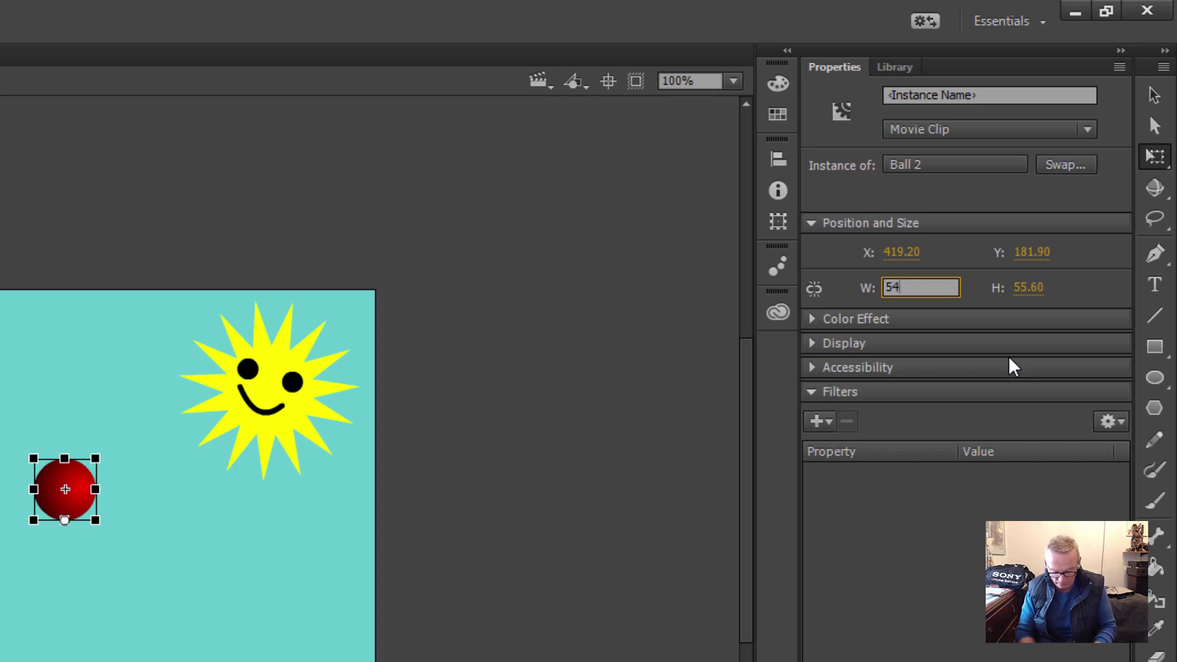
text(.5)
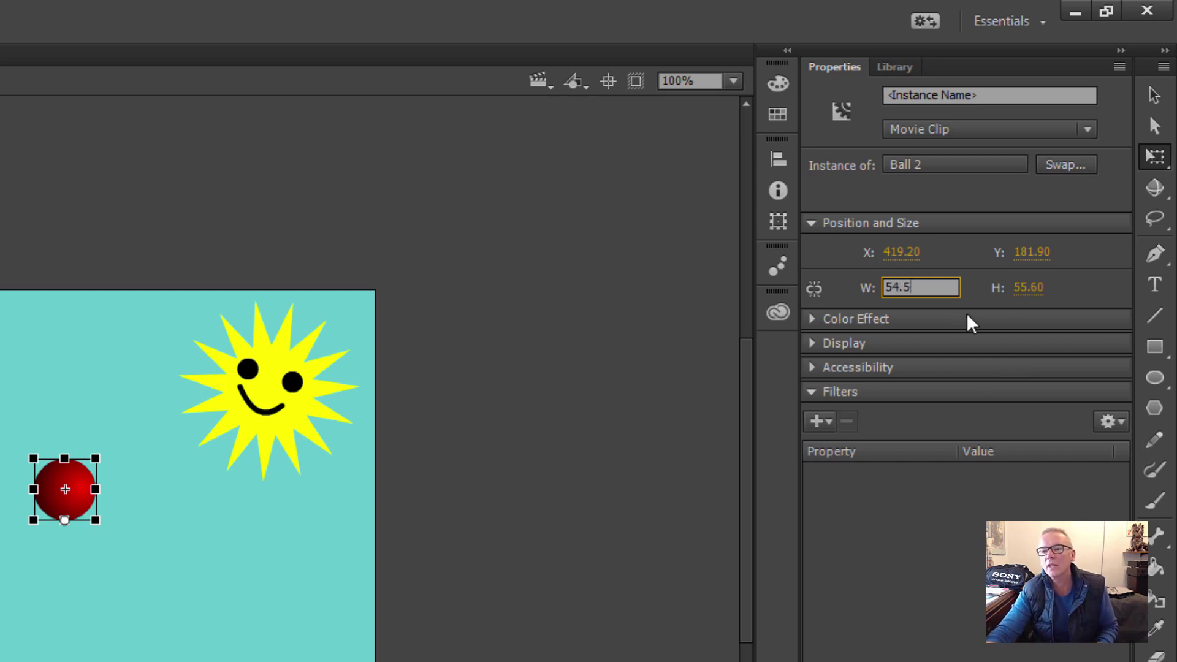
click(1025, 293)
text(55.6)
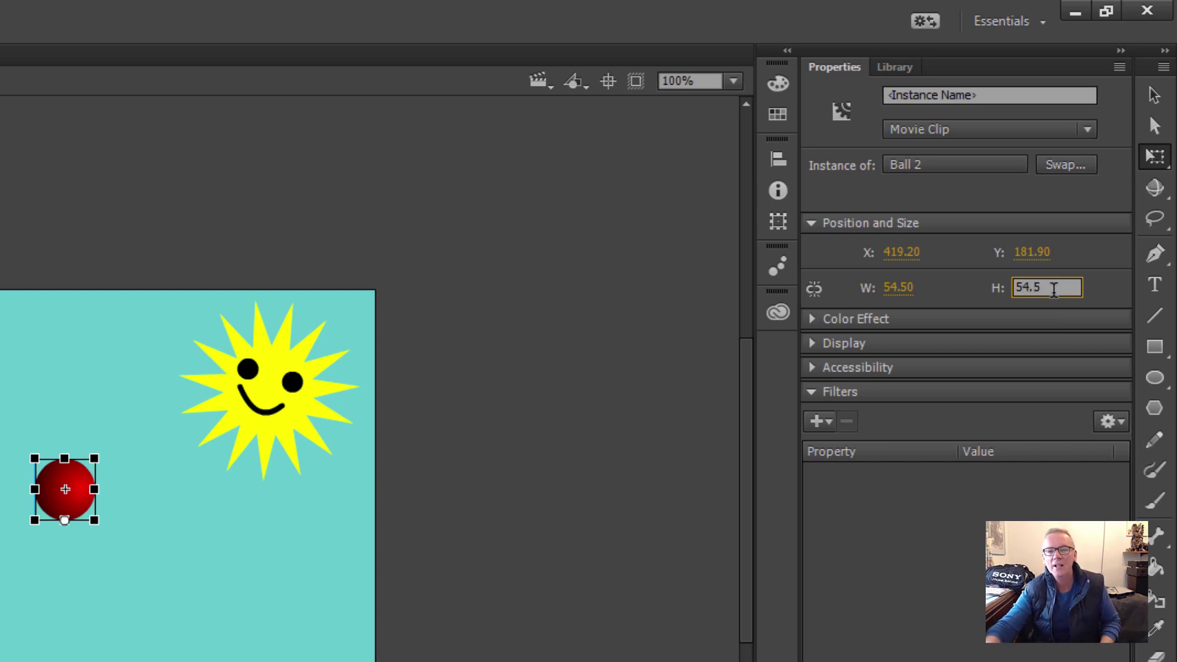
click(176, 509)
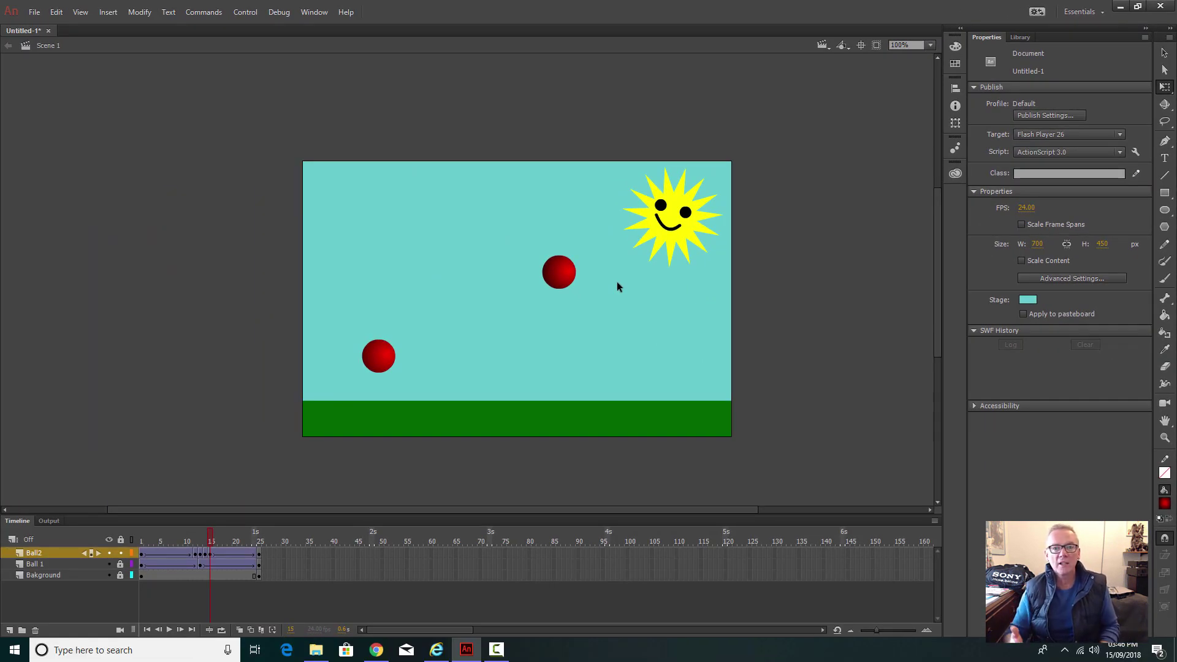
Play the animation on the timeline, test the movie as an SWF, and close the preview.
key(Return)
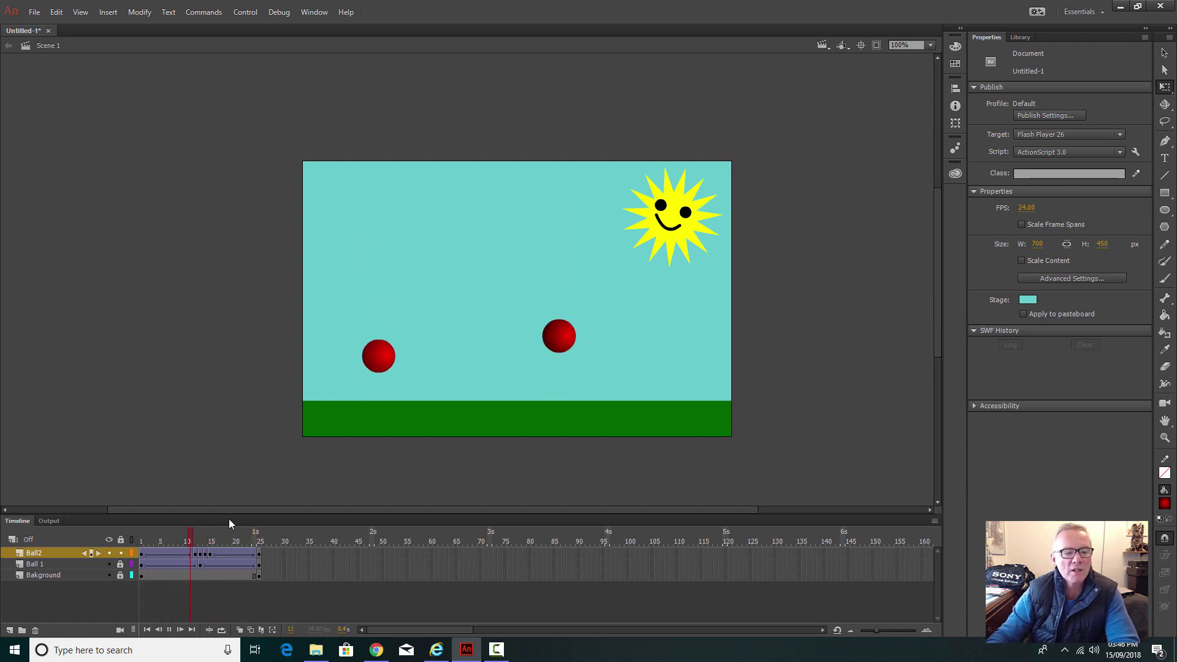
click(219, 553)
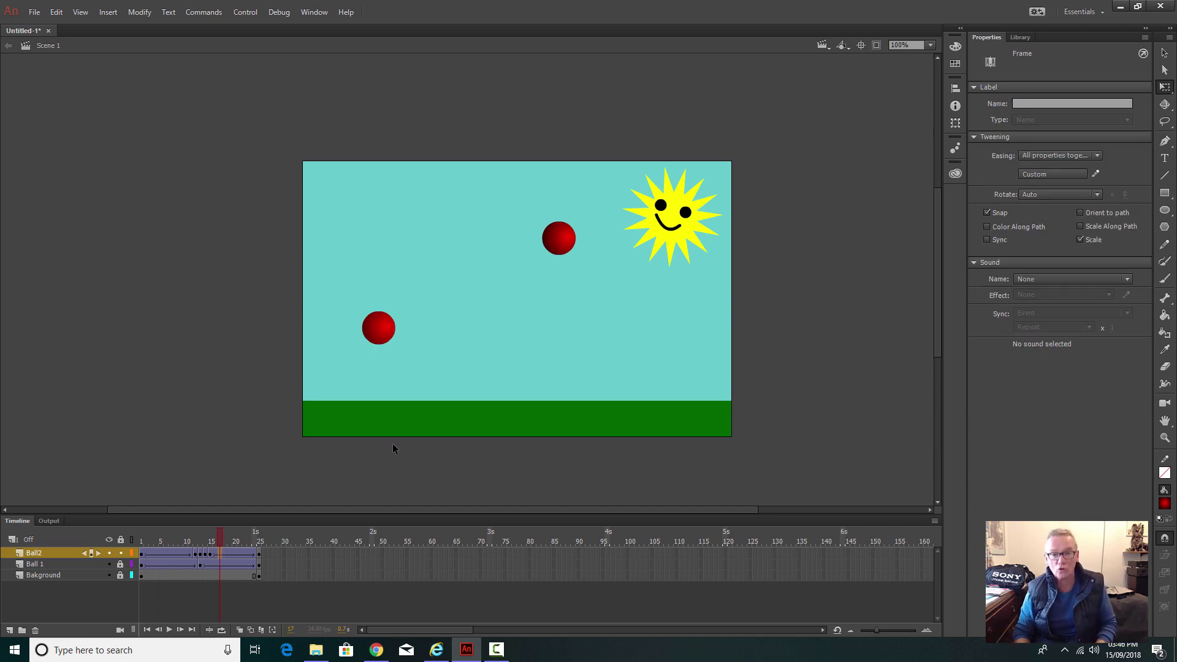
key(ctrl+Return)
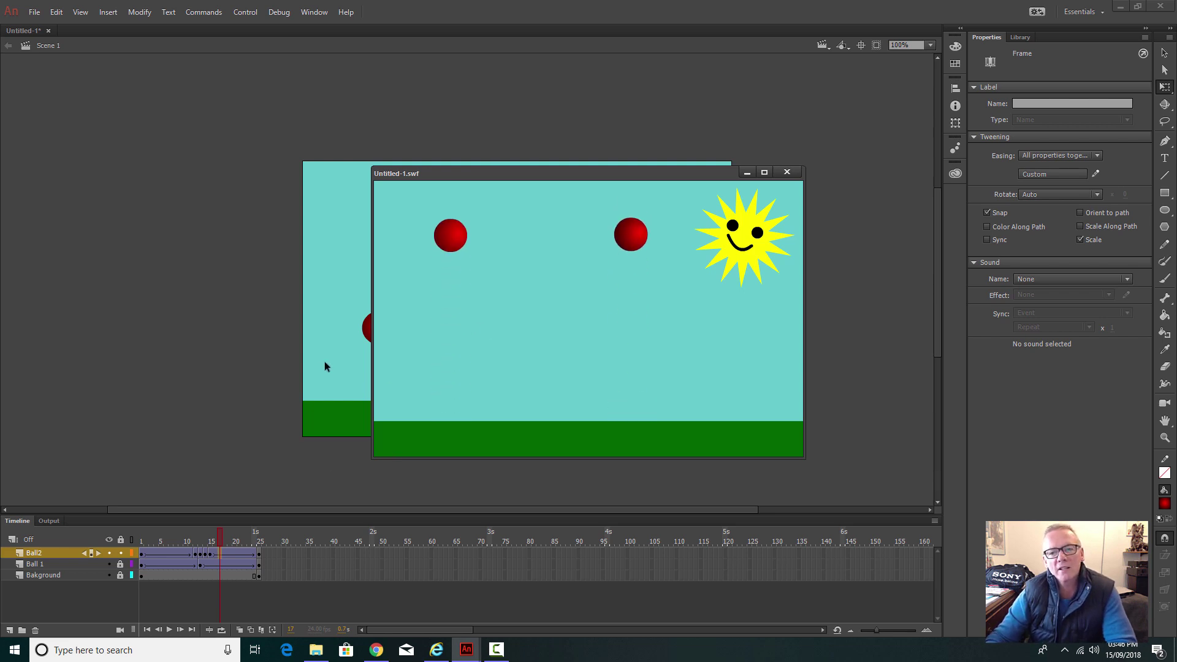
click(787, 172)
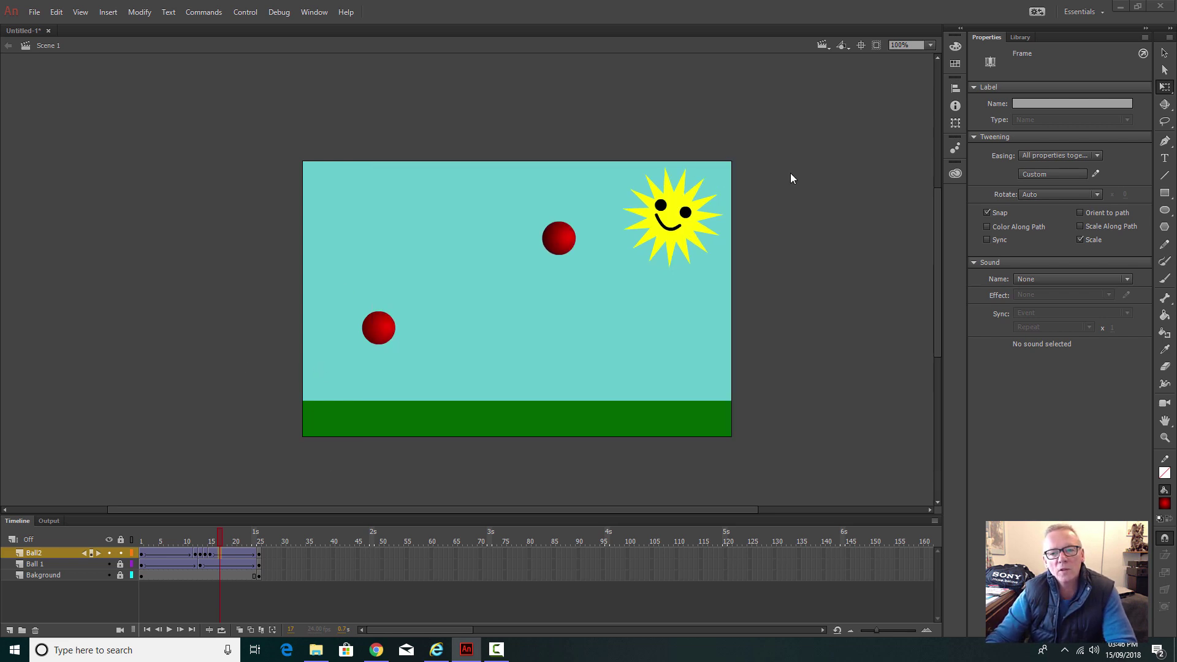
Switch to File Explorer and open BBallBounce1.swf with Internet Explorer, without making it the default app for .swf files.
click(317, 655)
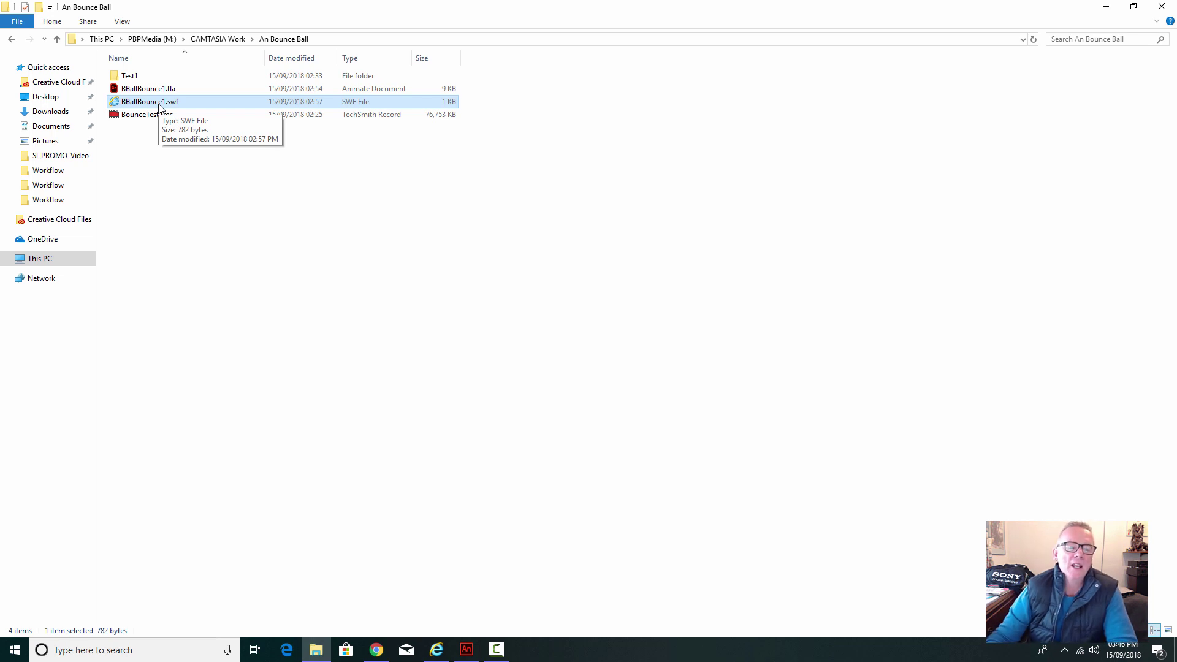
right_click(204, 105)
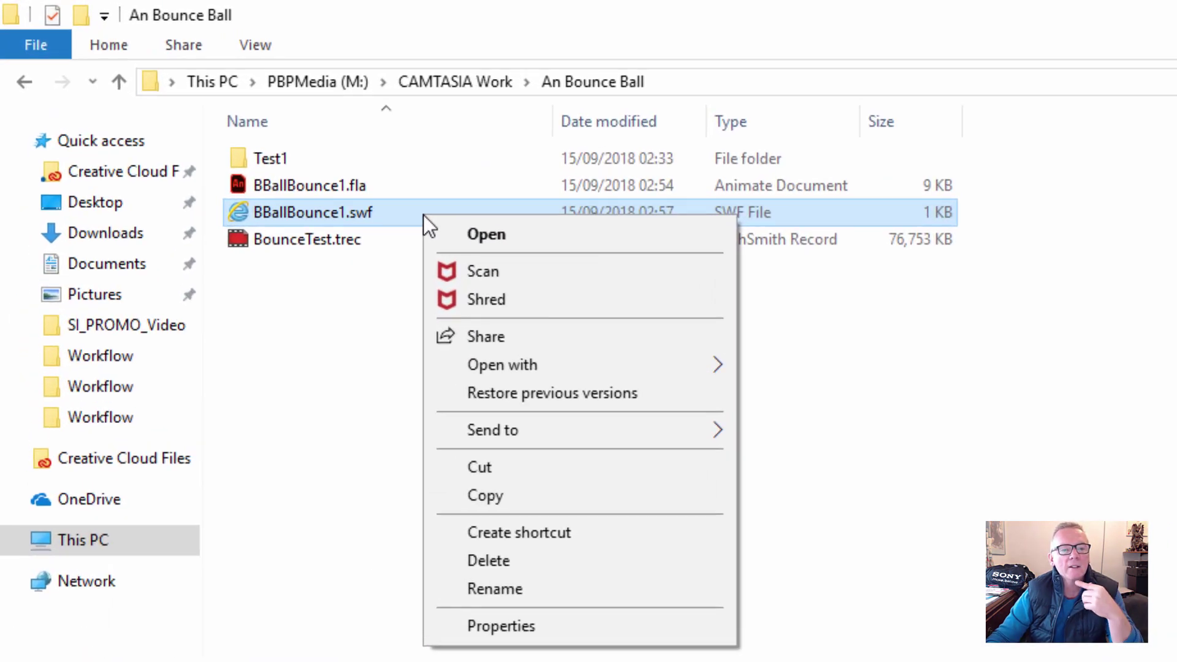
mouse_move(523, 364)
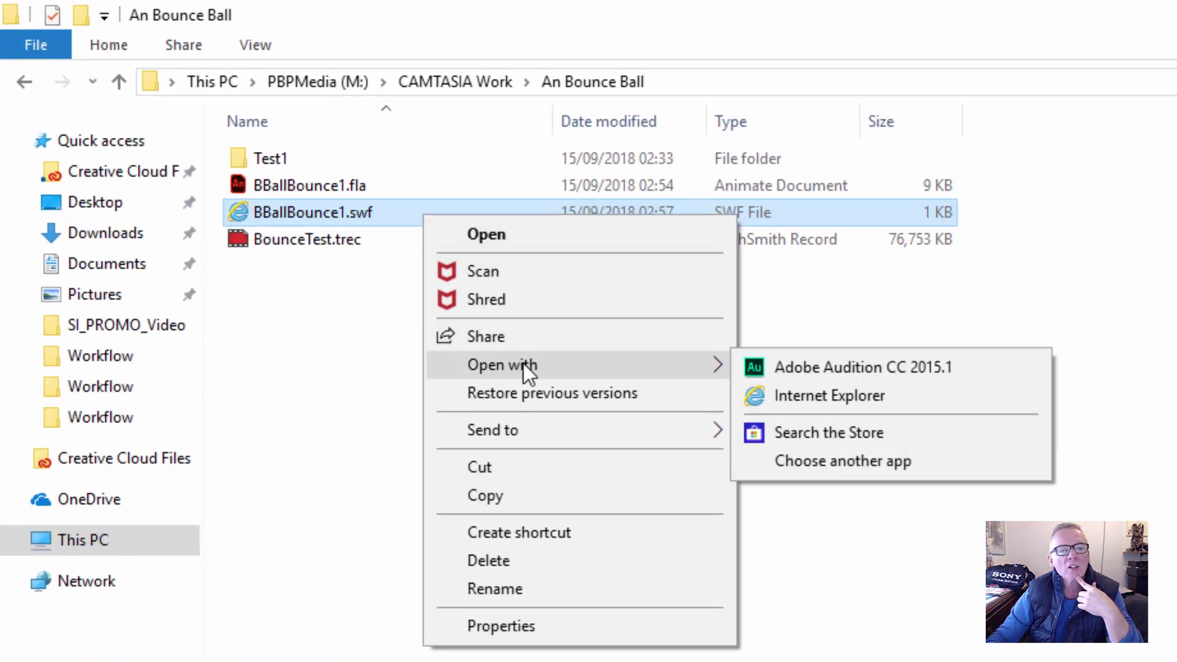
click(837, 461)
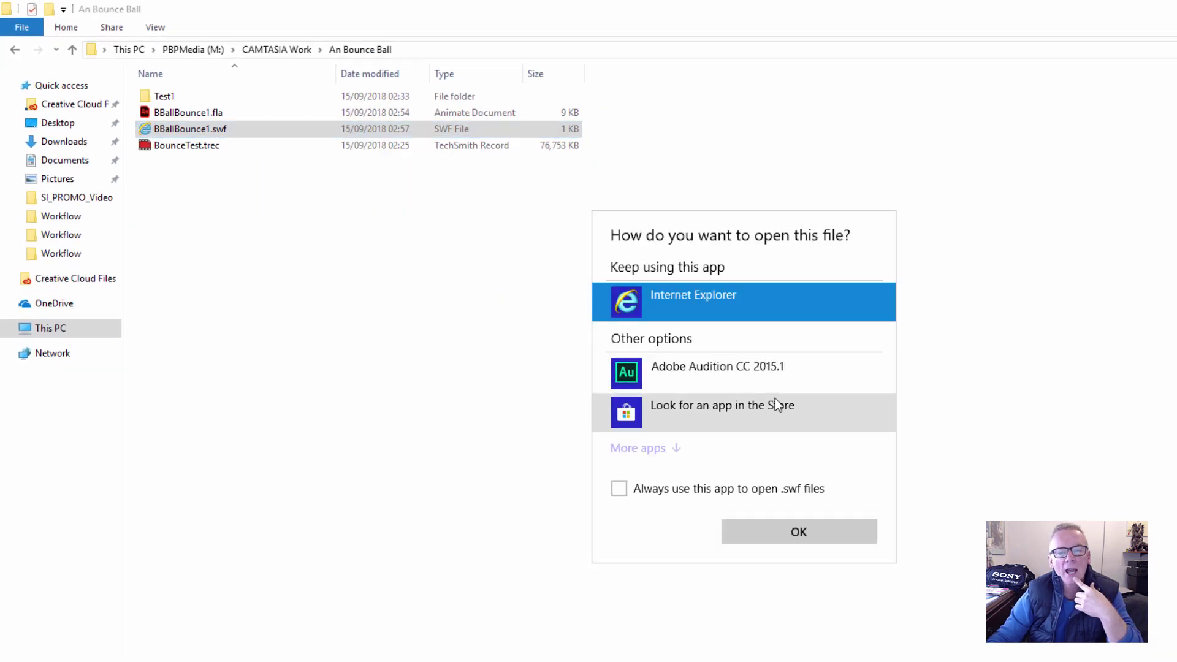
click(658, 449)
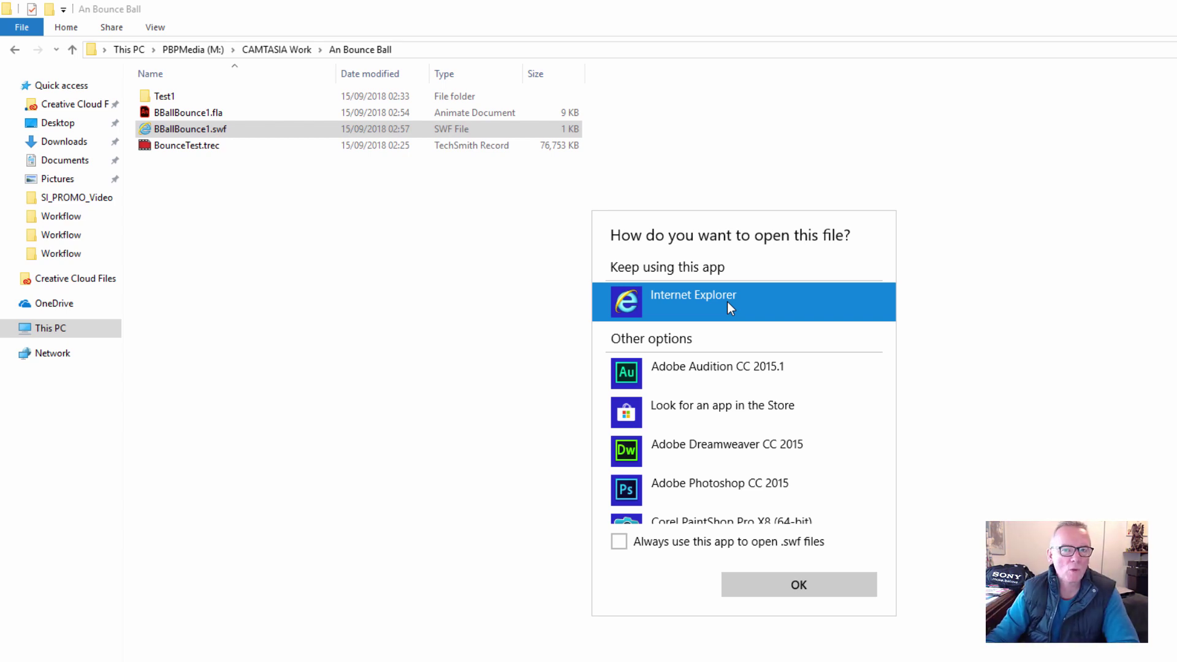
click(792, 587)
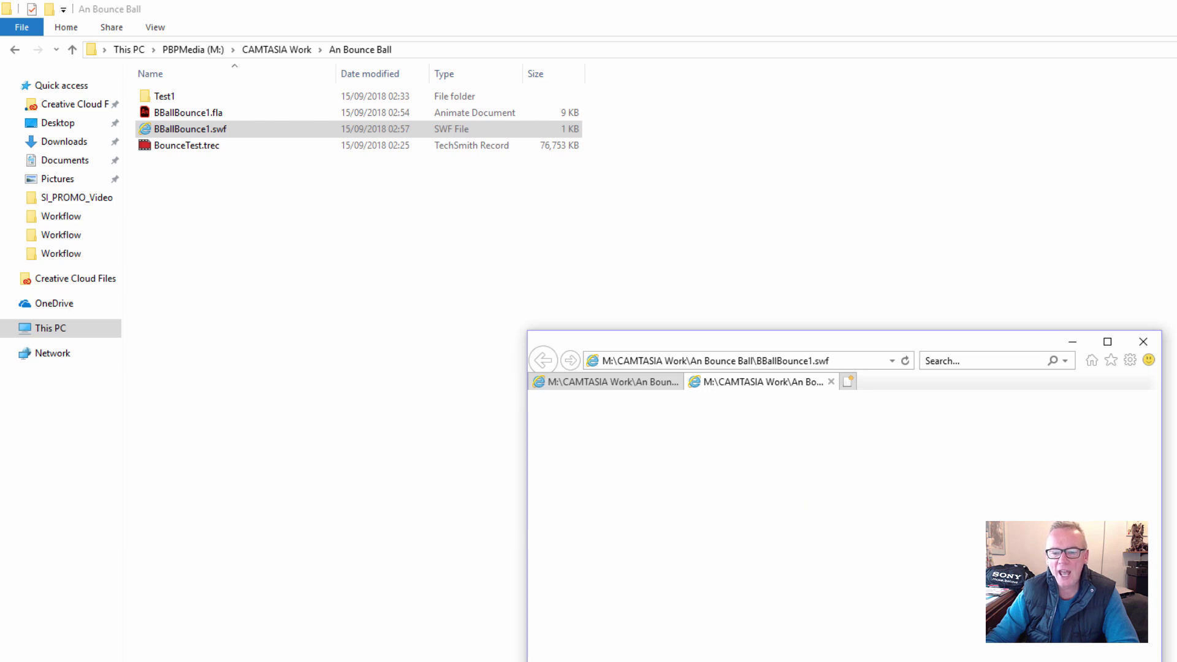
Allow the blocked content in Internet Explorer to play the bouncing-ball animation, and close the browser with all its tabs.
drag(952, 346, 845, 100)
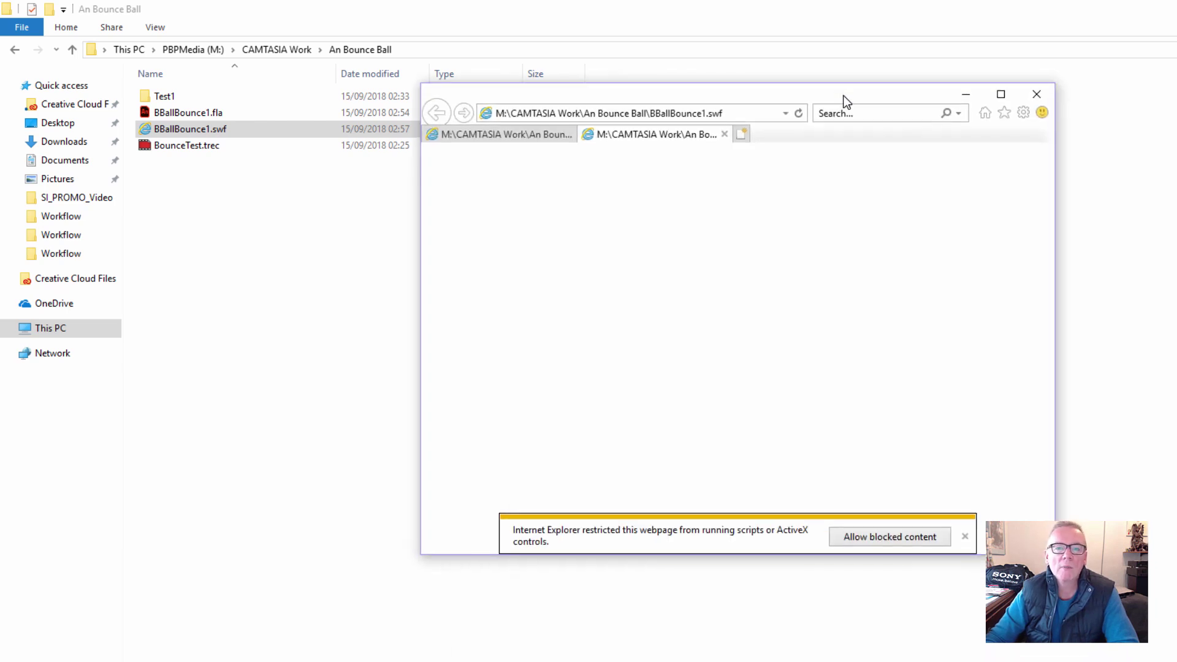
click(888, 539)
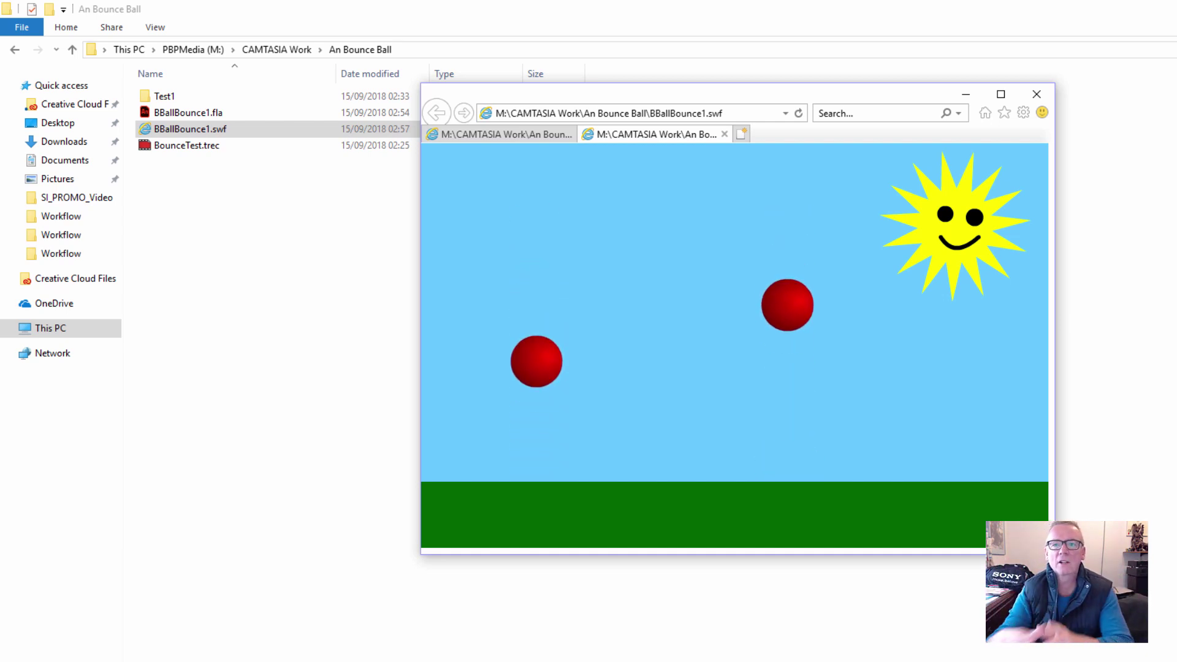
click(1035, 96)
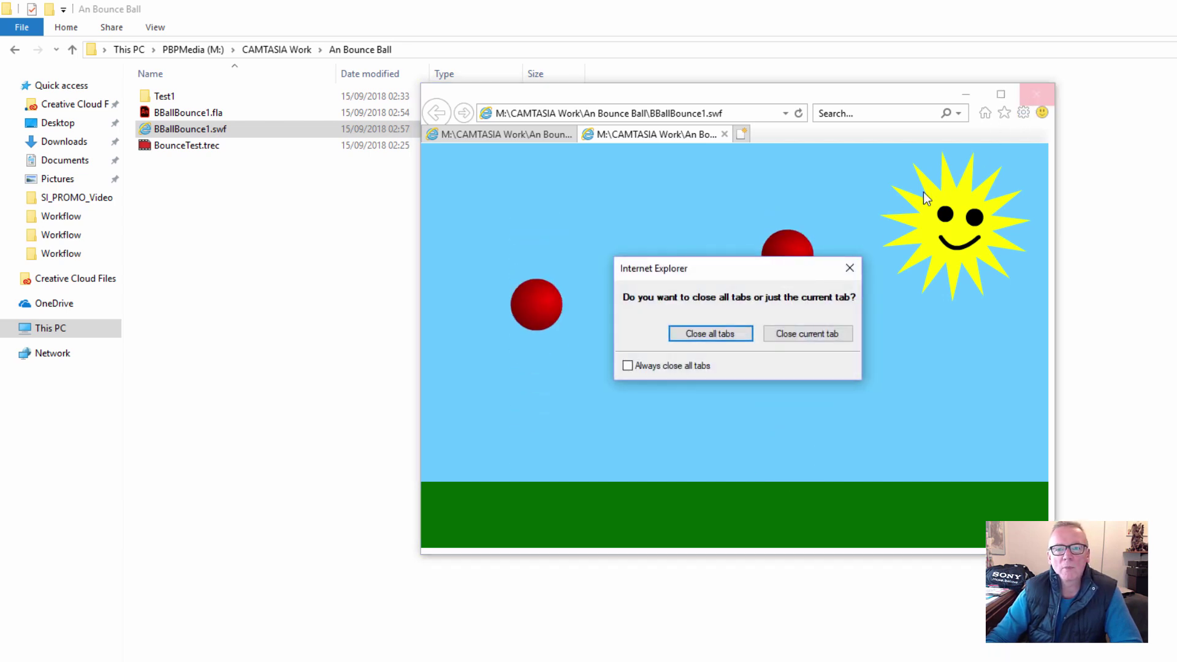
click(710, 333)
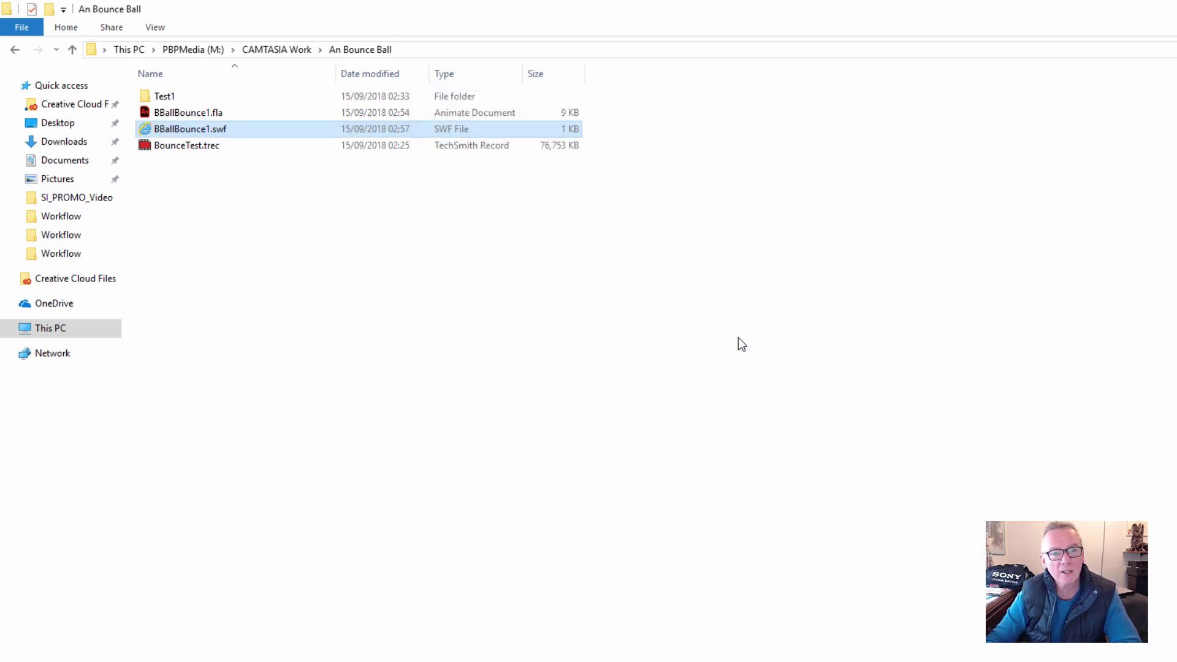